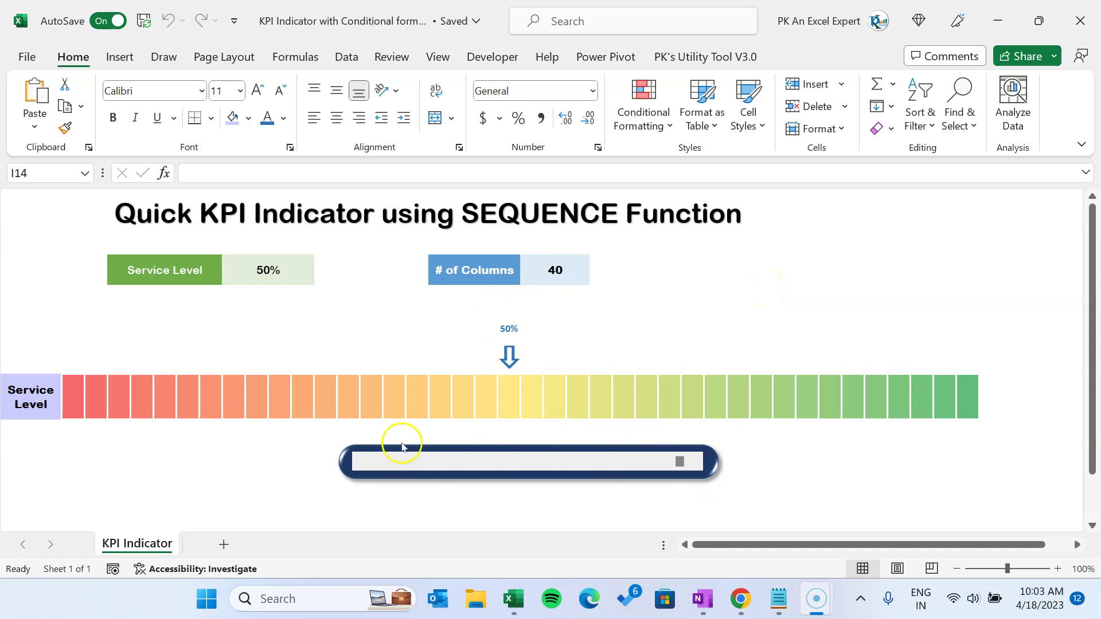
Try out the finished KPI indicator by setting its Service Level to 20%, 30% and finally 90%.
click(679, 464)
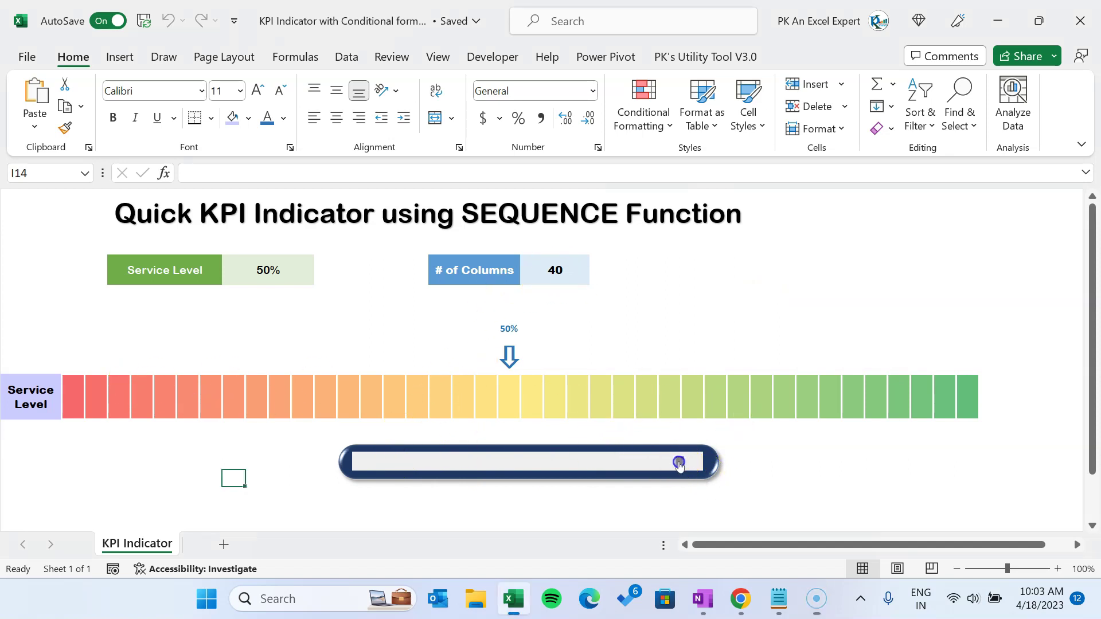
mouse_move(679, 463)
mouse_down()
mouse_move(413, 462)
mouse_move(679, 463)
mouse_up()
click(312, 277)
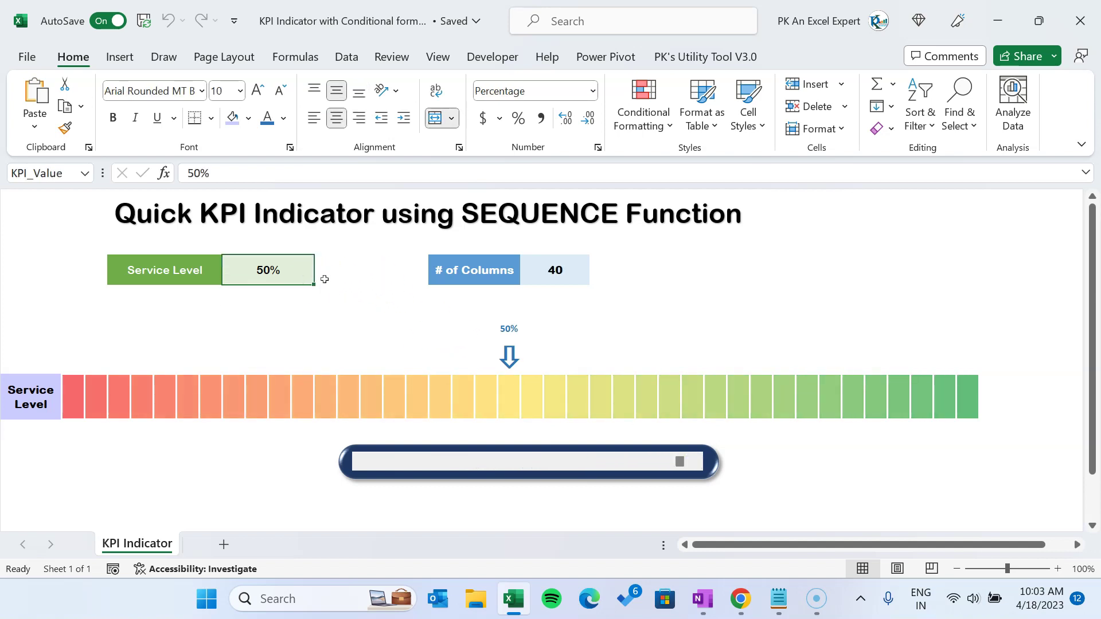
text(20)
key(Return)
key(Up)
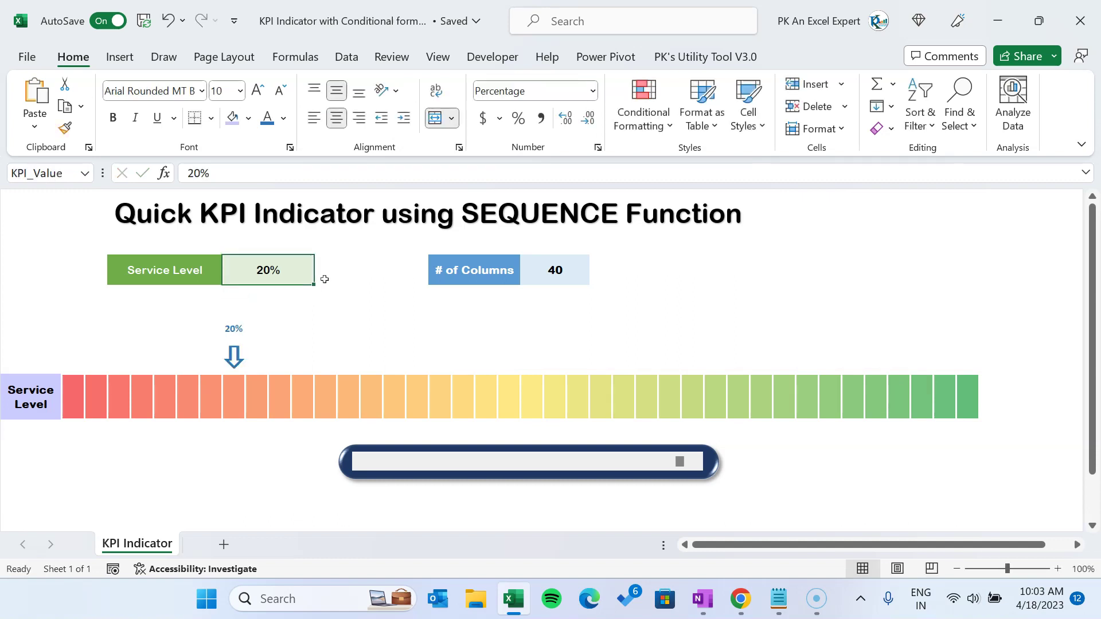
text(30)
key(Return)
key(Up)
text(90)
key(Return)
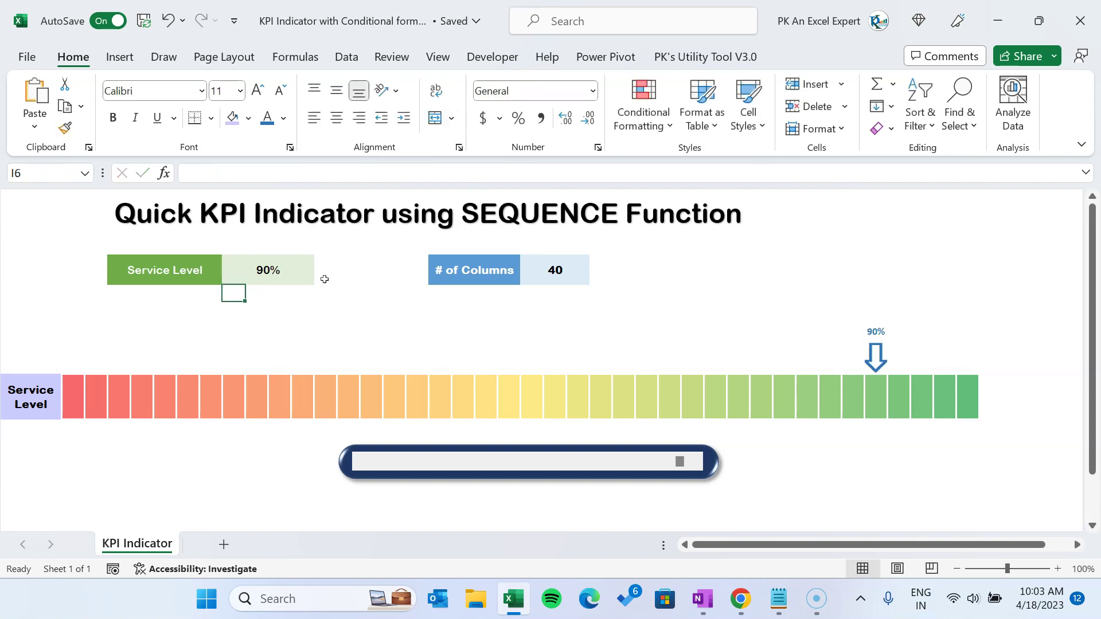
key(Up)
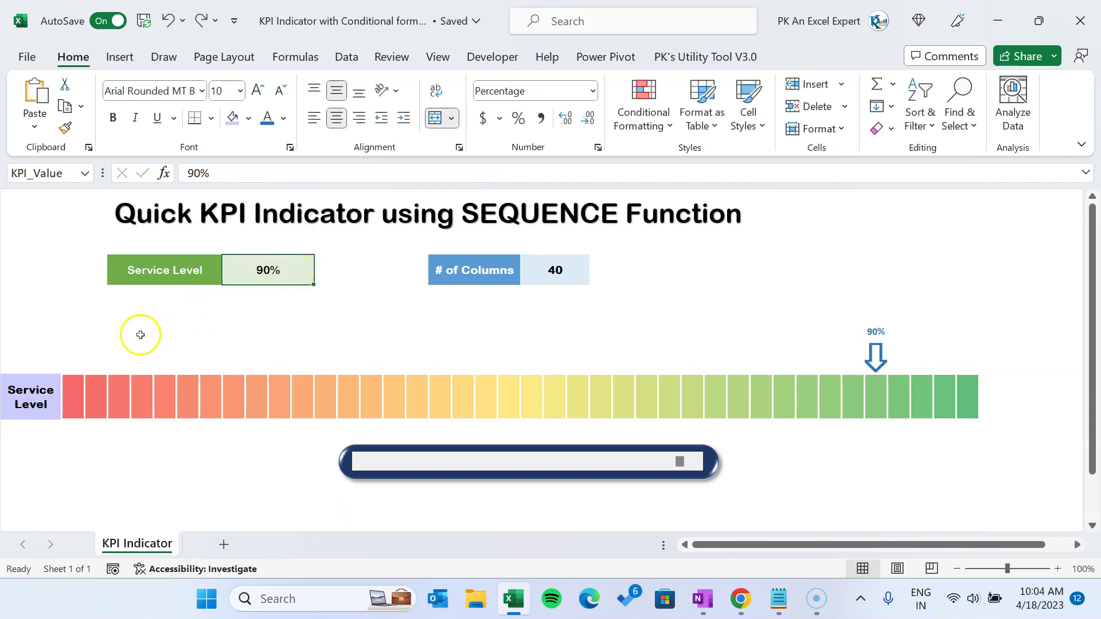
click(35, 300)
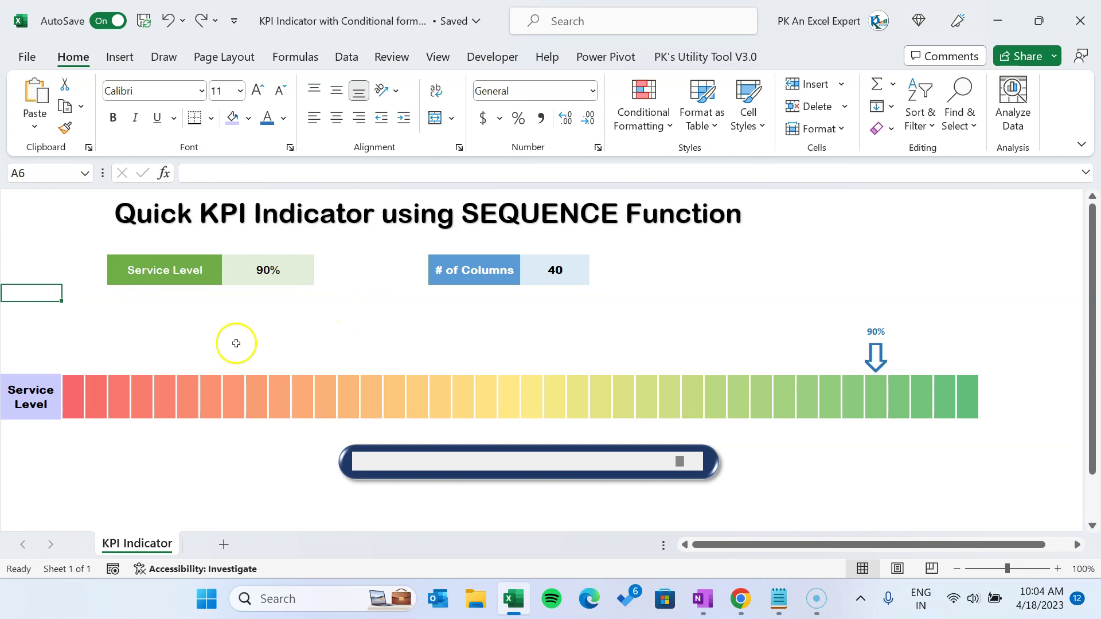
click(47, 228)
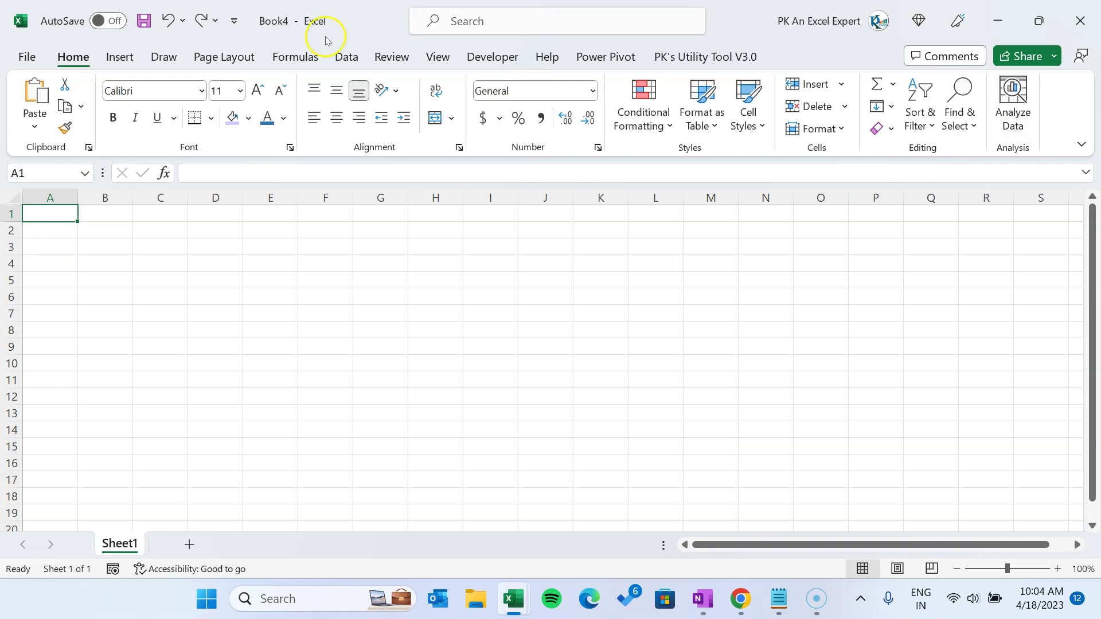
Enter the label "Service Level" in cell C3 of the blank Book4 workbook.
click(167, 257)
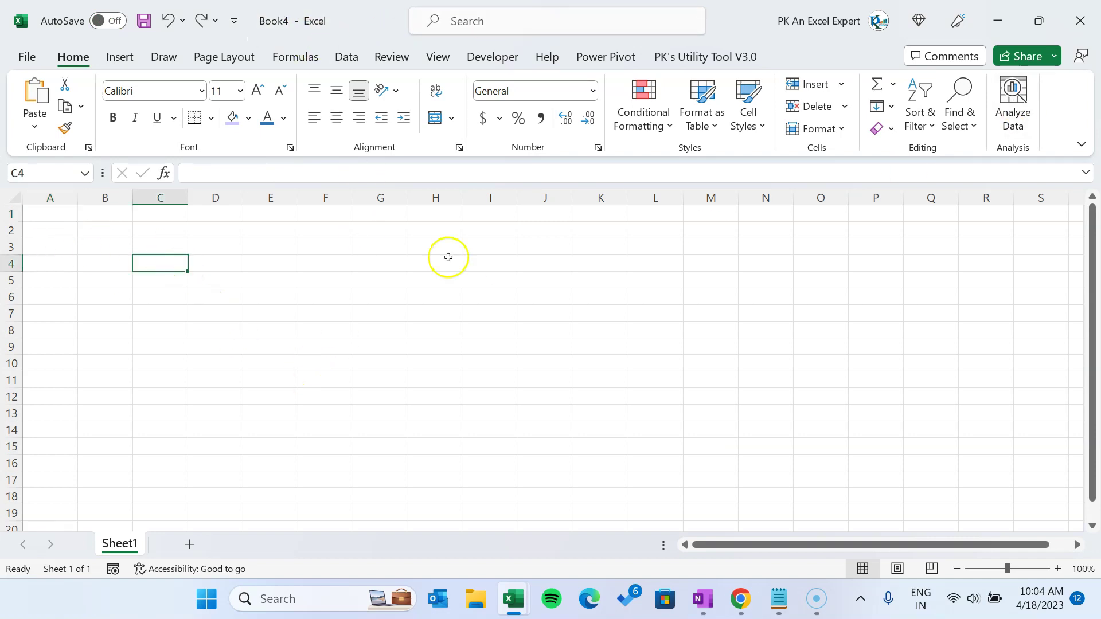
drag(159, 243, 423, 243)
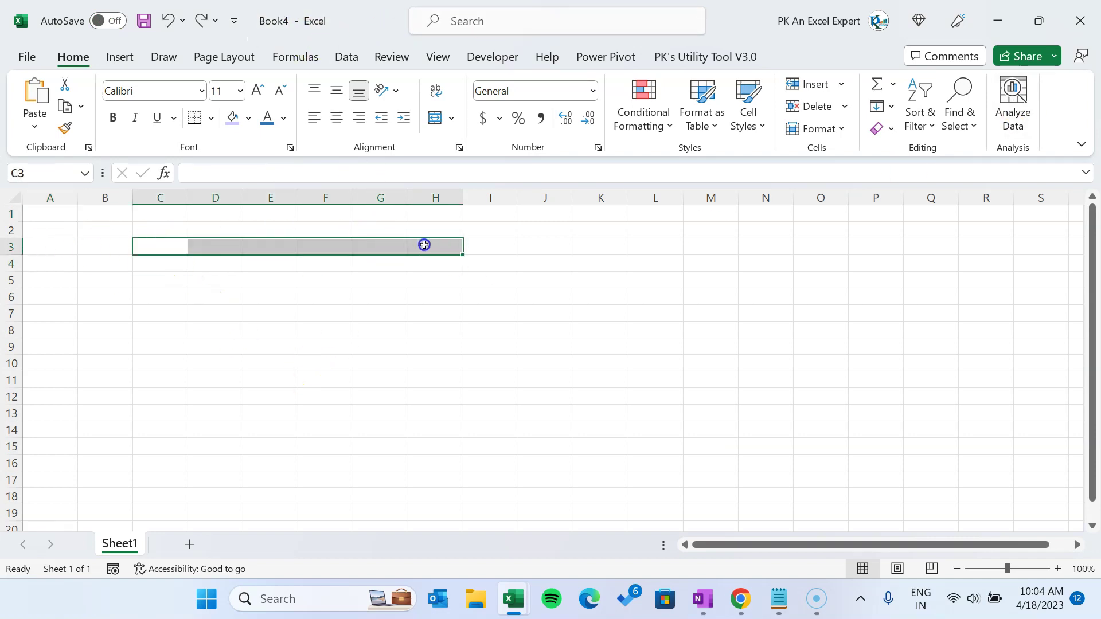
click(148, 245)
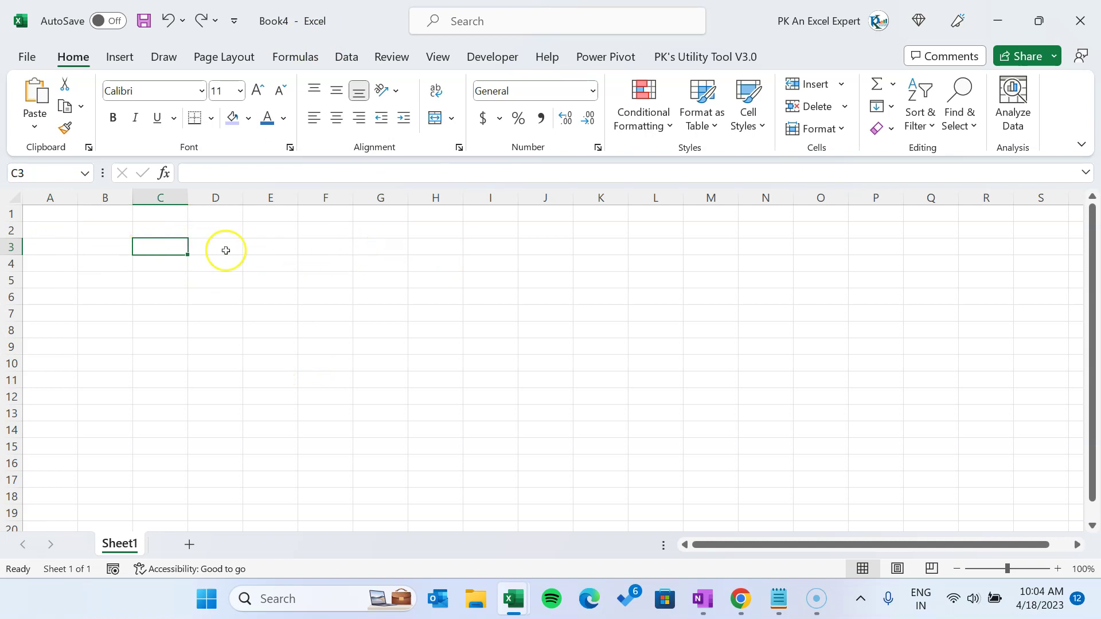
text(Service Level)
key(Return)
key(Up)
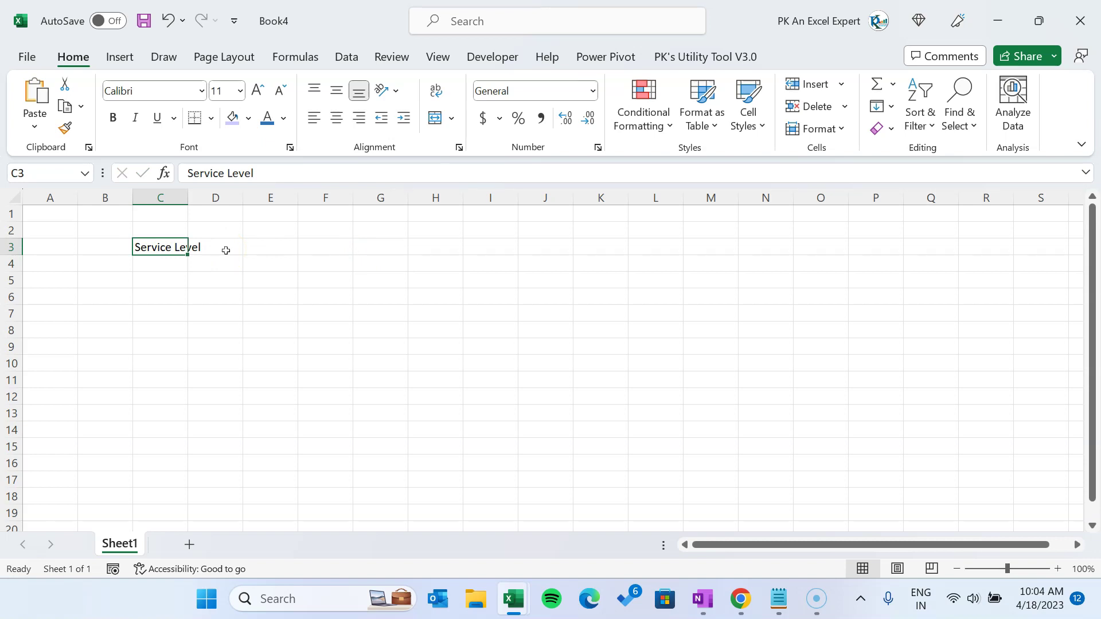
Fit column C to its text, and merge and center the label across C3:E3.
click(219, 245)
click(170, 245)
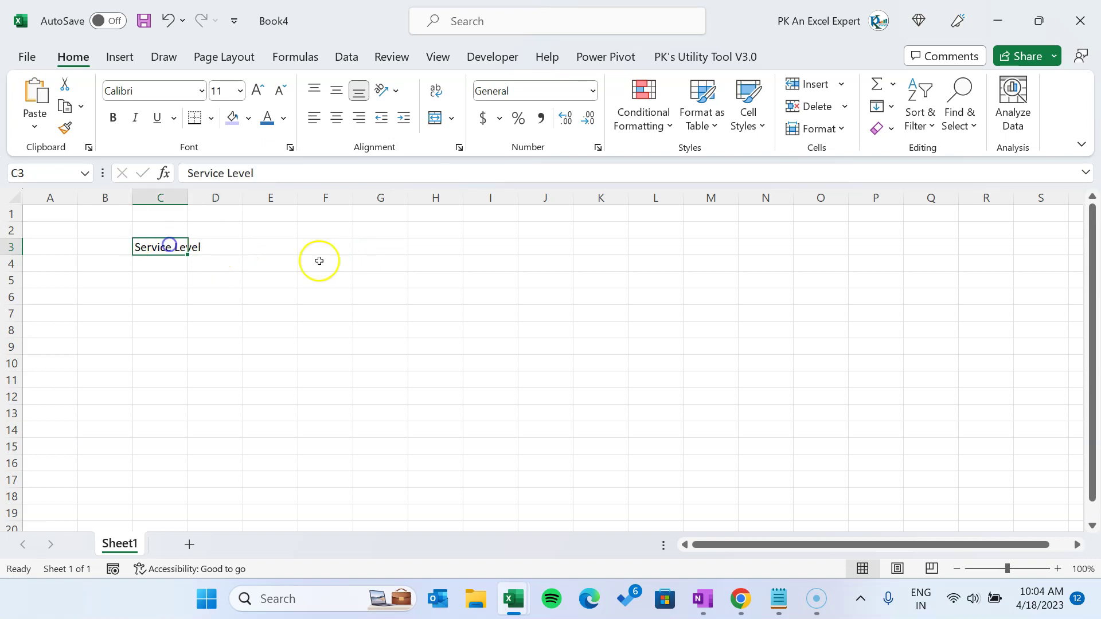
double_click(188, 197)
drag(186, 250, 298, 245)
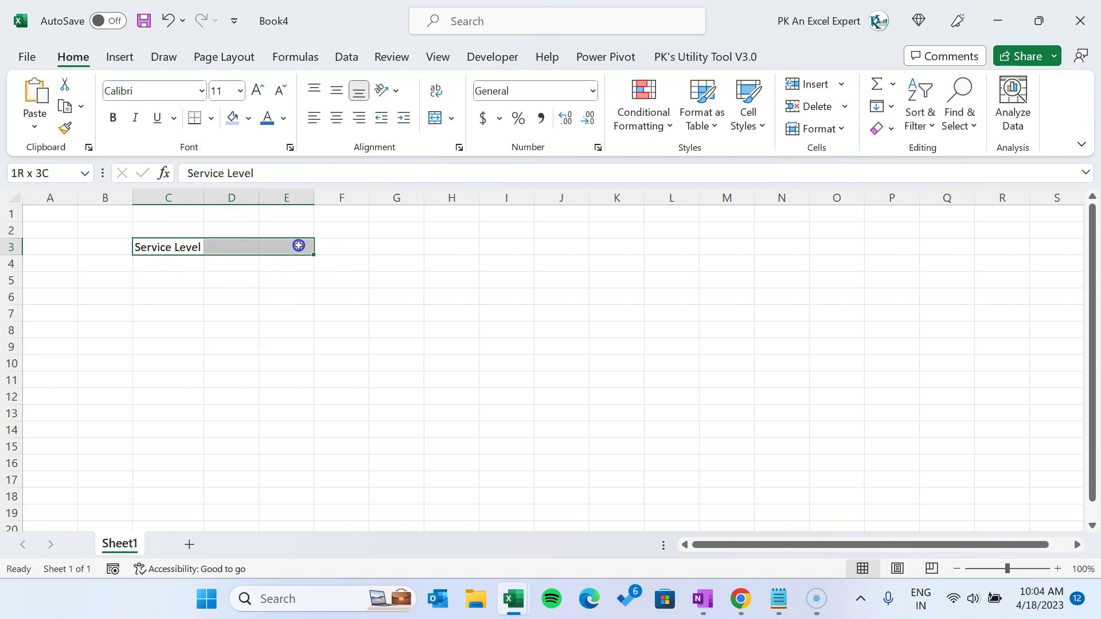
click(435, 118)
Merge and center F3:H3 and enter 30% as the service level value.
drag(343, 247, 472, 246)
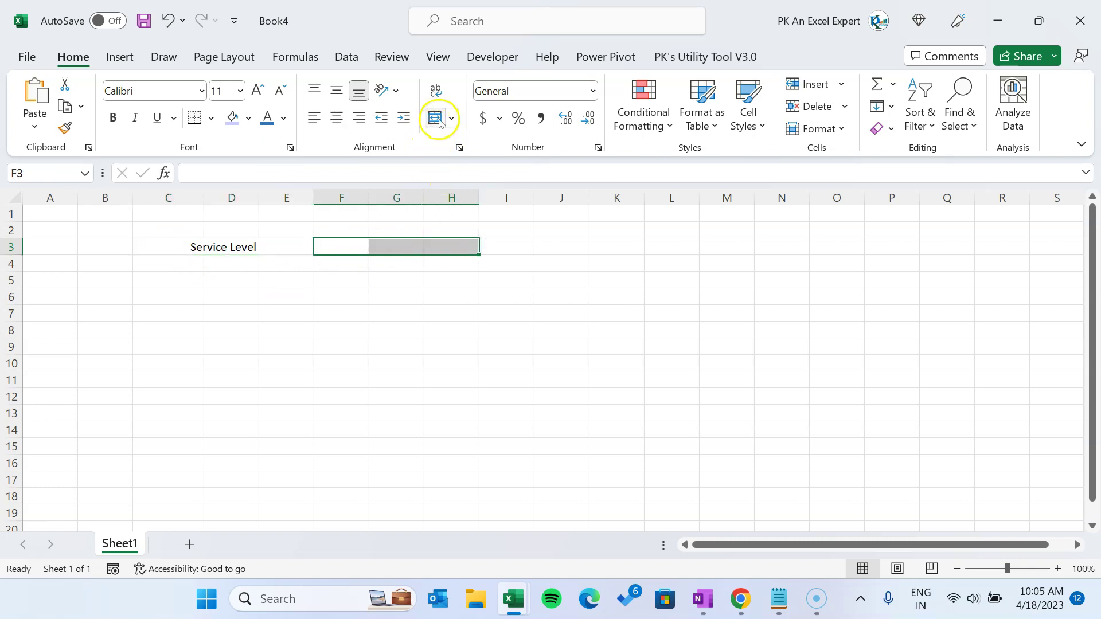
click(437, 119)
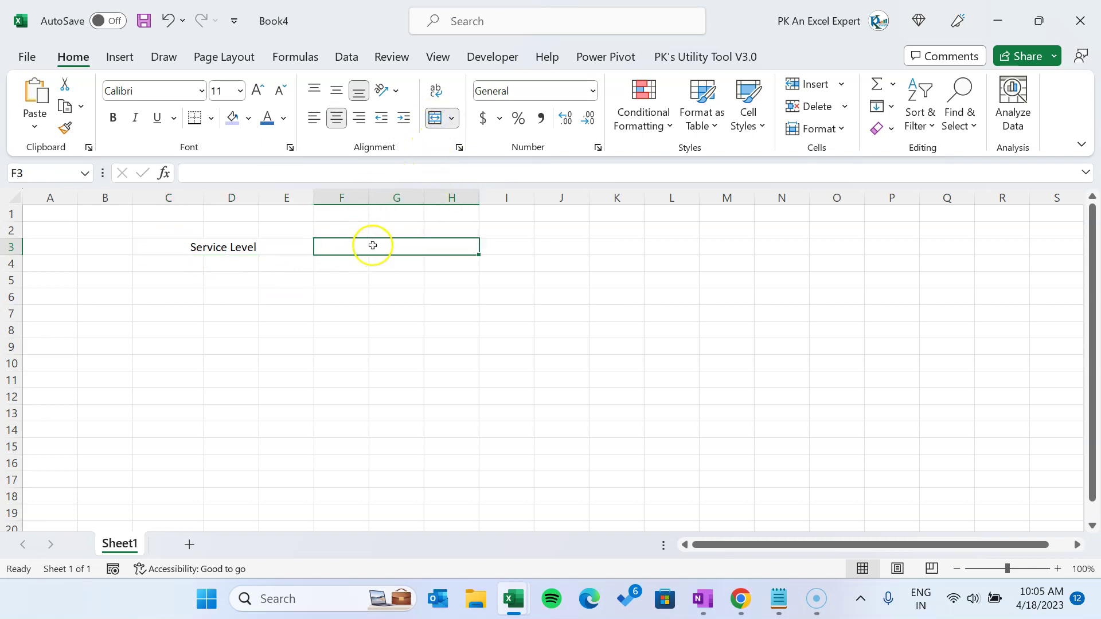
text(30)
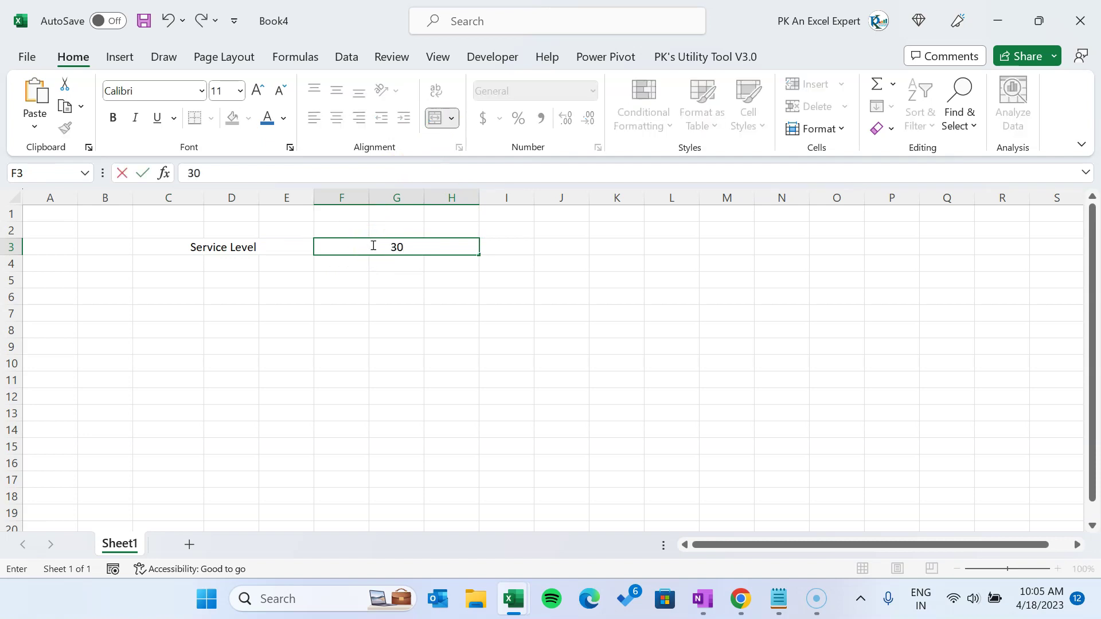
text(%)
key(Return)
Make row 3 slightly taller and align its contents vertically in the middle.
click(372, 245)
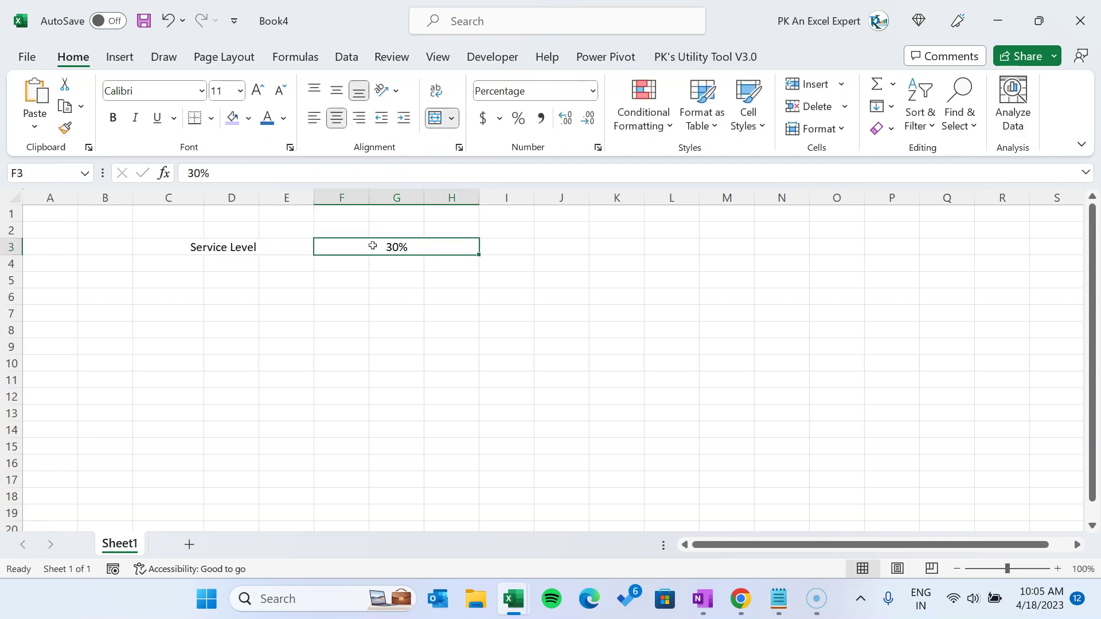
key(Left)
key(shift+space)
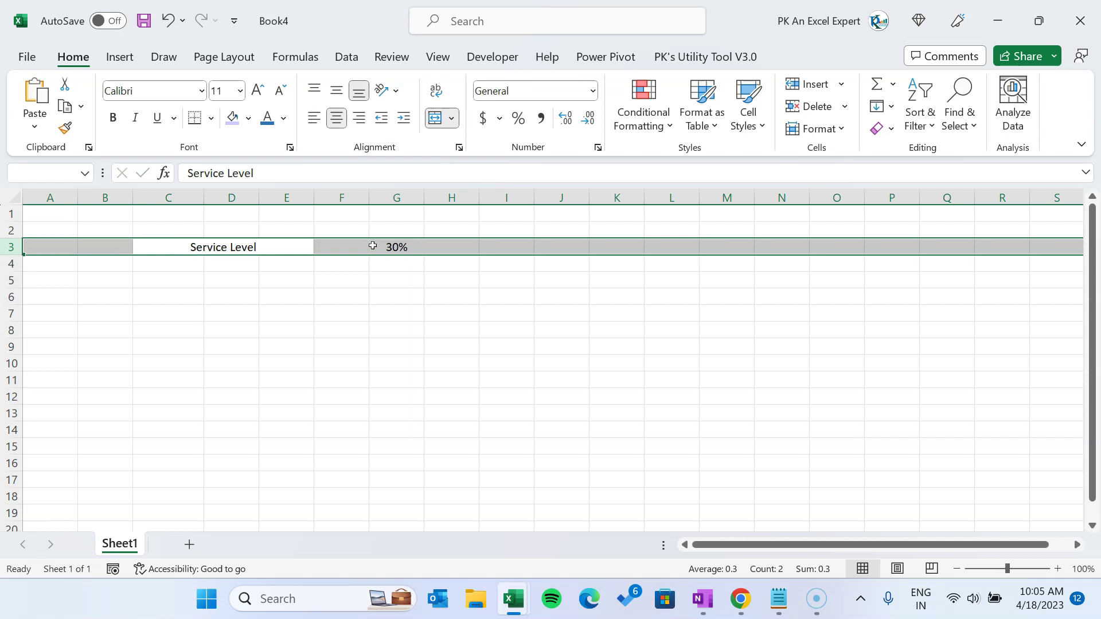
drag(13, 255, 13, 267)
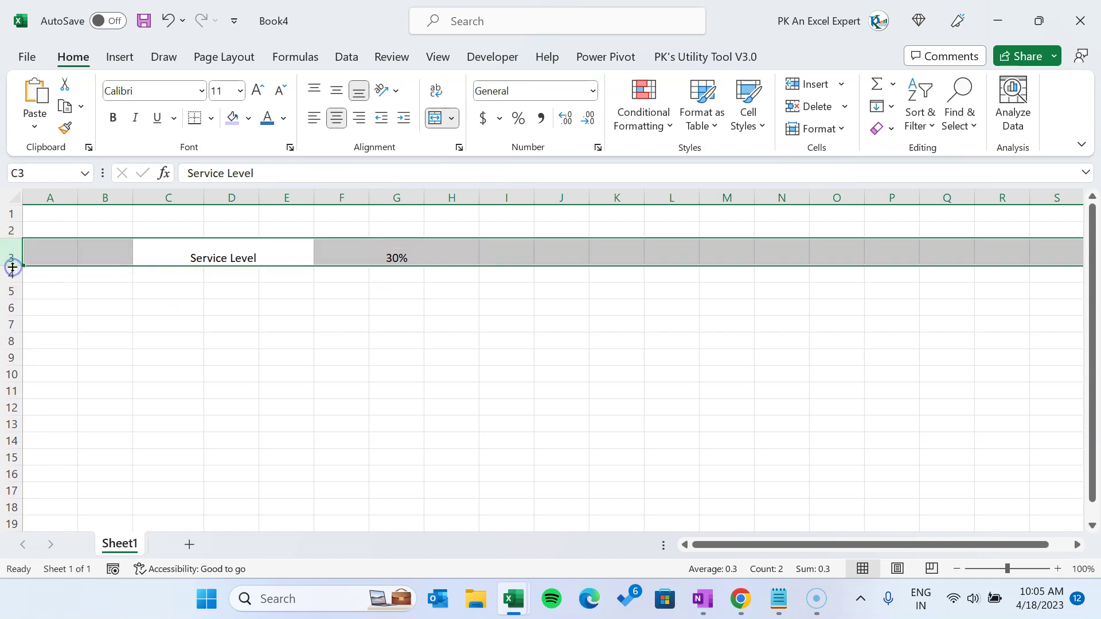
click(343, 87)
Fill the Service Level label with standard light green and its value cell with the lightest theme green.
click(413, 246)
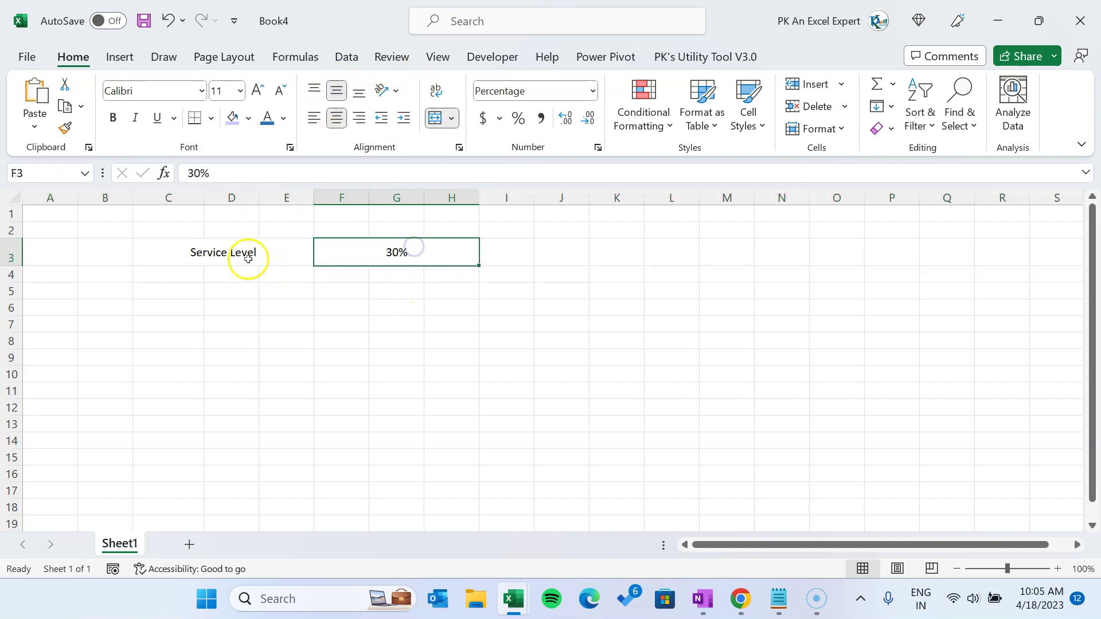
click(248, 258)
click(249, 118)
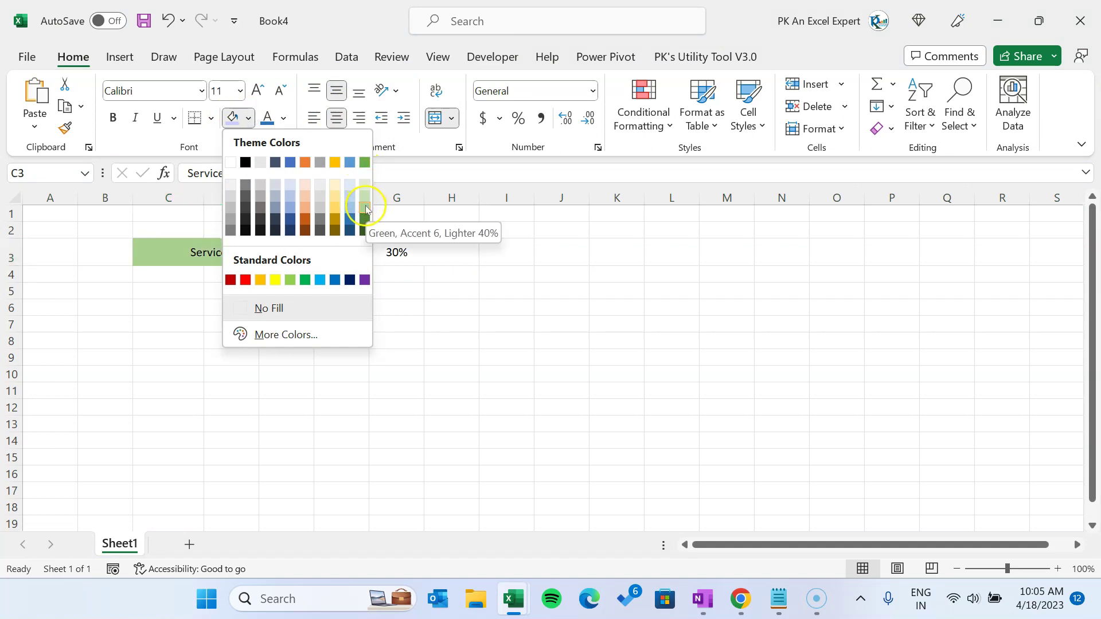
click(290, 280)
click(384, 247)
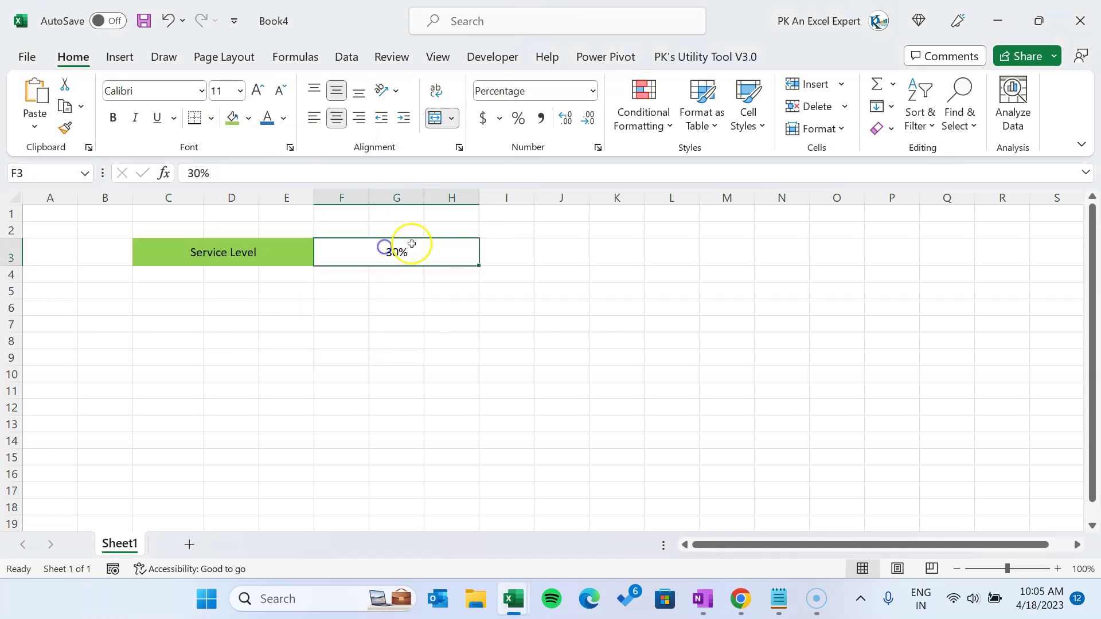
click(248, 118)
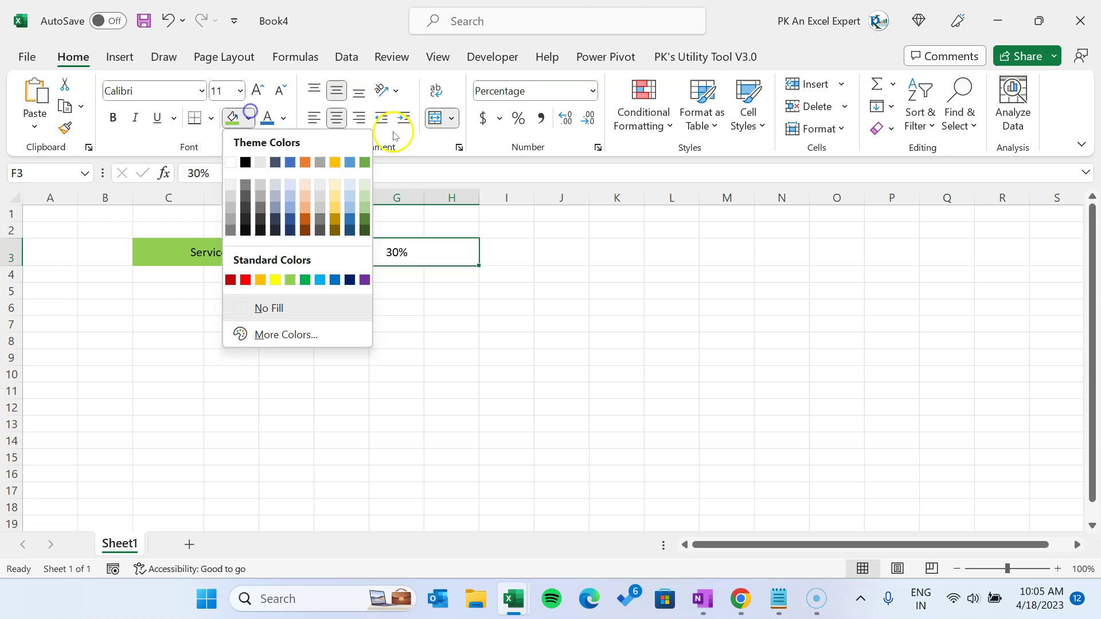
click(363, 182)
Make the Service Level label and value bold, and color the label's text white.
click(239, 250)
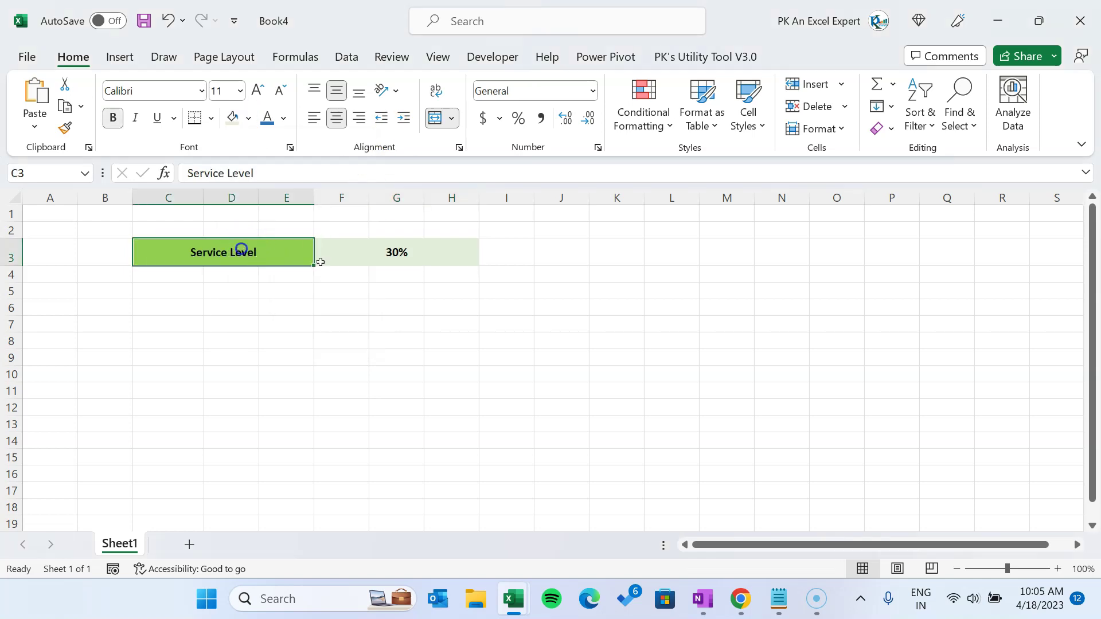
click(284, 118)
click(264, 190)
click(427, 256)
Copy the Service Level label and value cells and paste them starting at L3.
click(236, 253)
shift+click(406, 253)
key(ctrl+c)
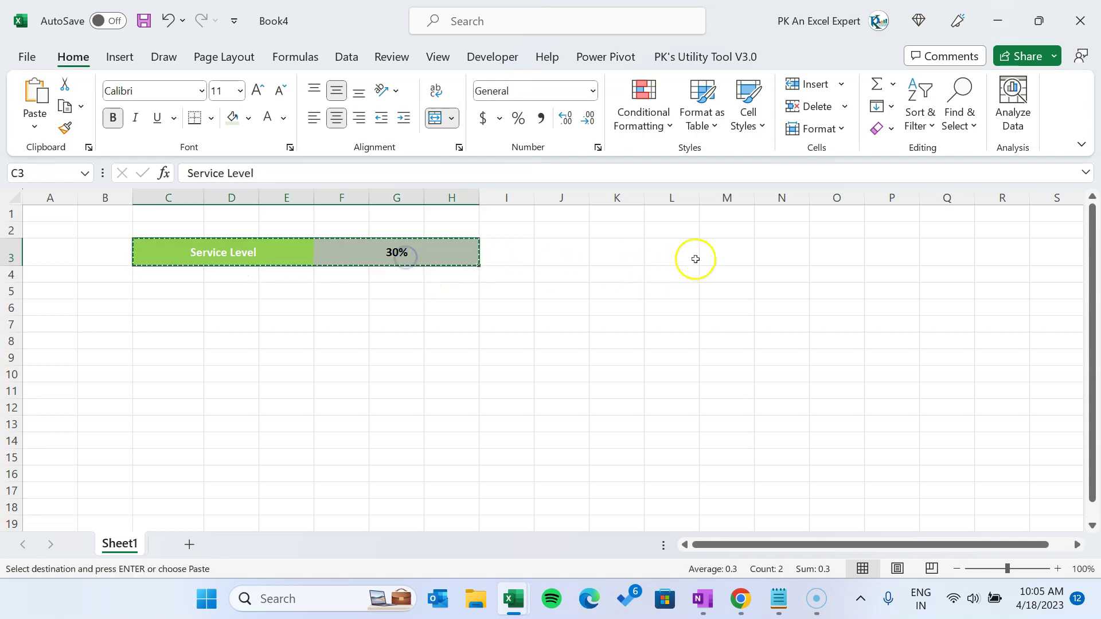
click(672, 252)
key(ctrl+v)
Change the copied label in L3 to "# of Columns".
click(711, 253)
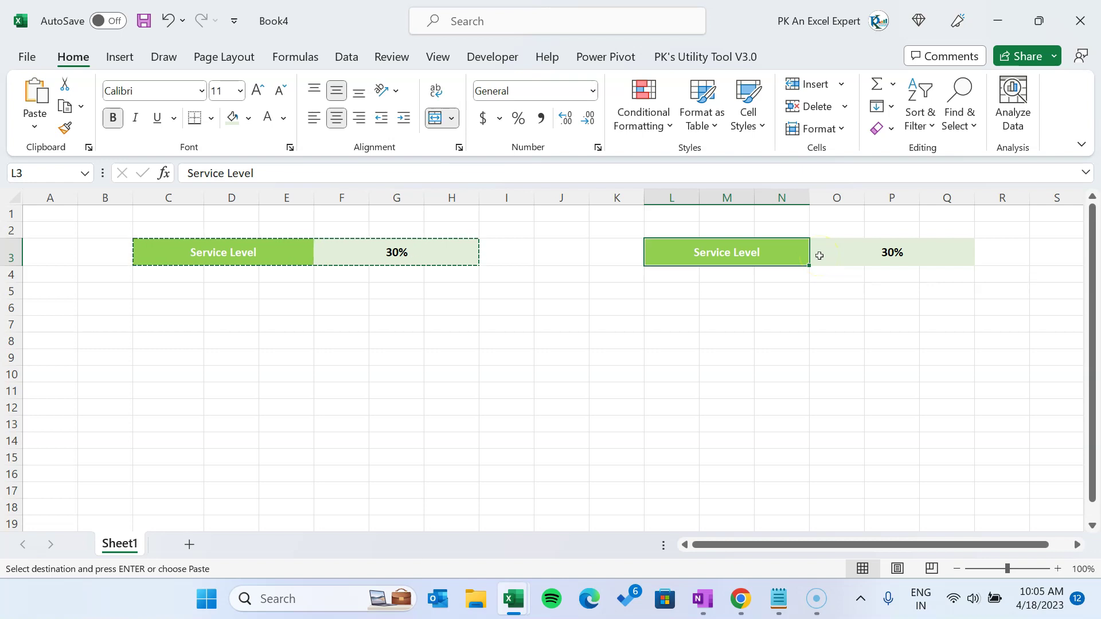
text(# of Columns)
key(Return)
key(Up)
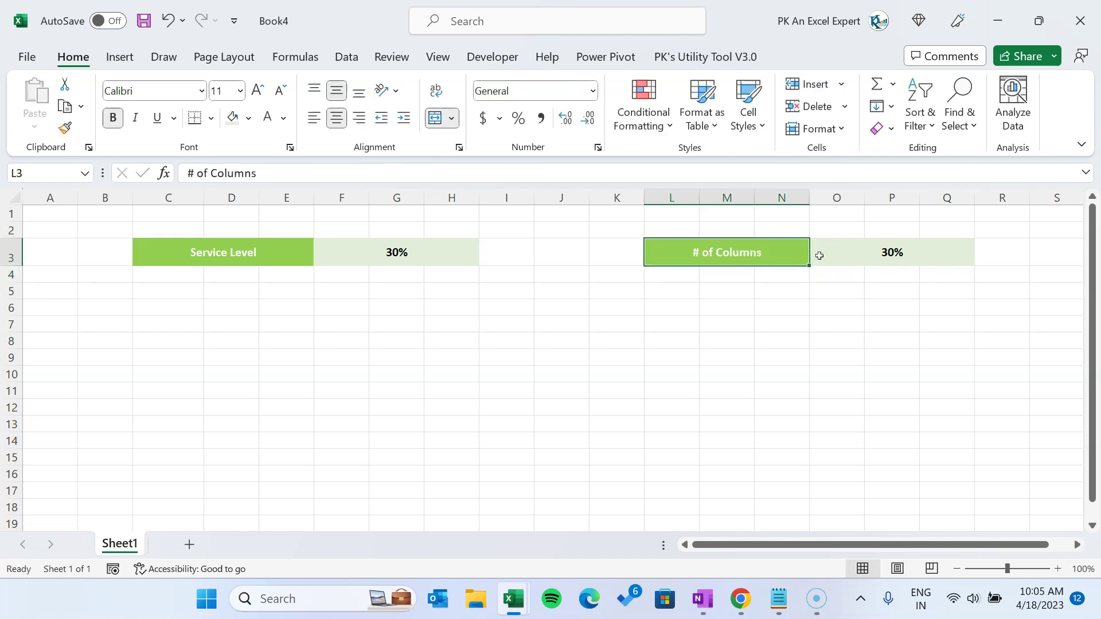
Set the # of Columns value cell to General number format and enter 20.
click(819, 256)
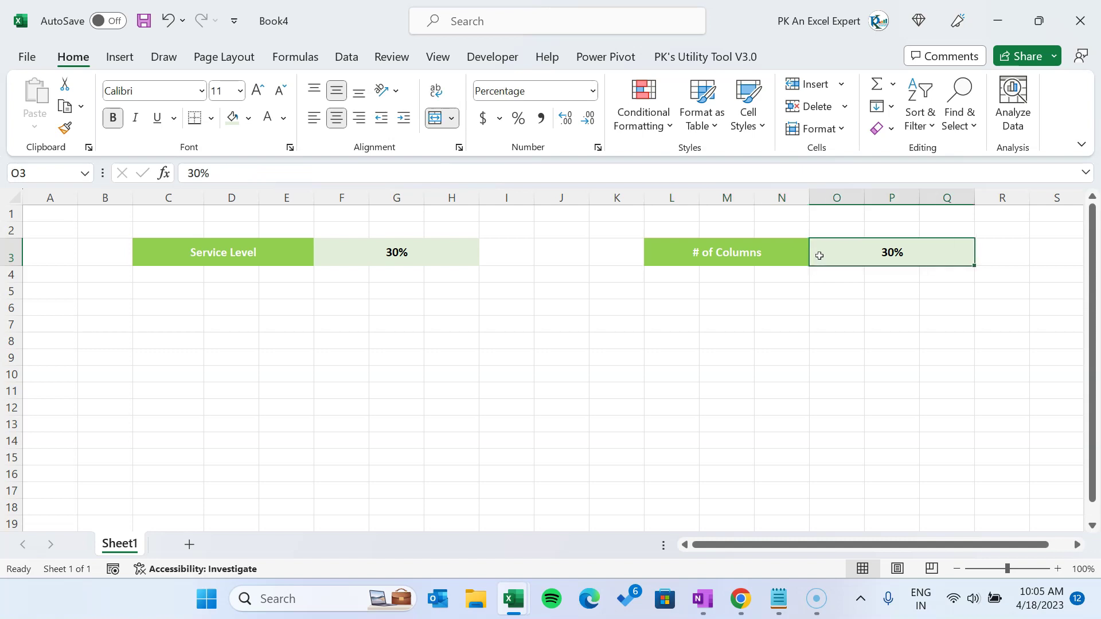
key(ctrl+shift+asciitilde)
text(20)
key(Return)
key(Up)
Set the width of columns B through BD to 3.
click(166, 209)
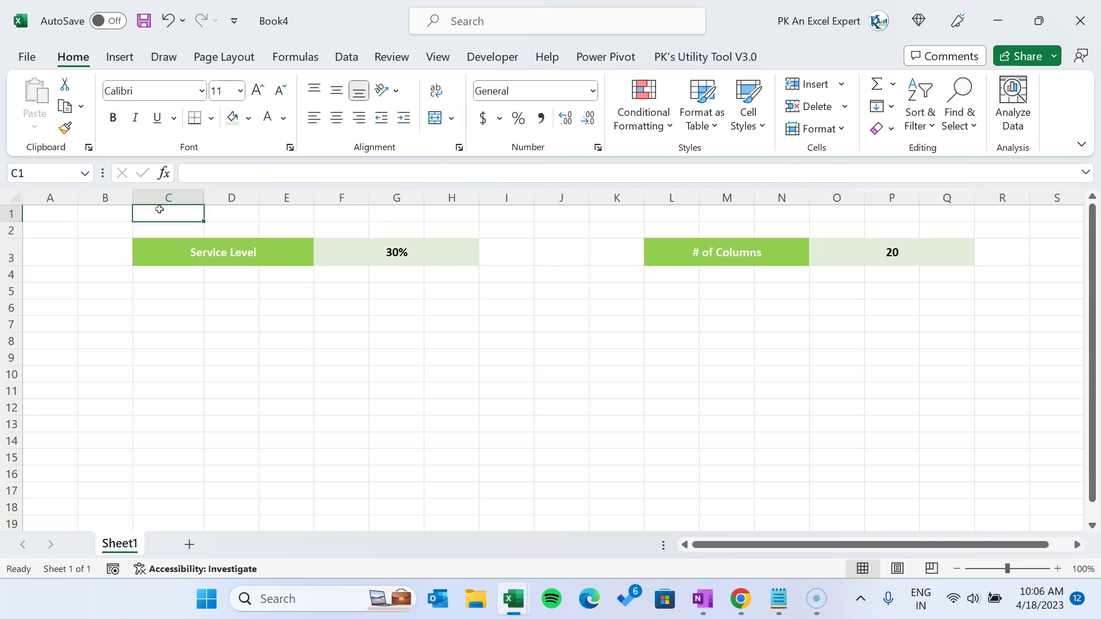
drag(122, 197, 331, 196)
click(1077, 545)
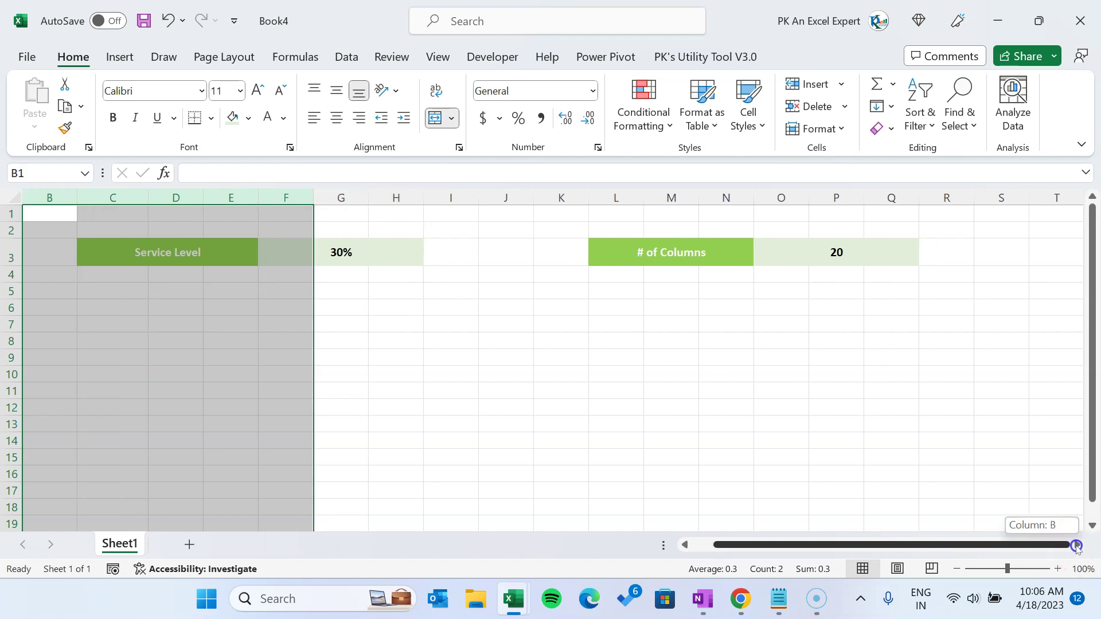
click(1077, 545)
drag(1077, 545, 1078, 545)
shift+click(872, 198)
shift+click(981, 197)
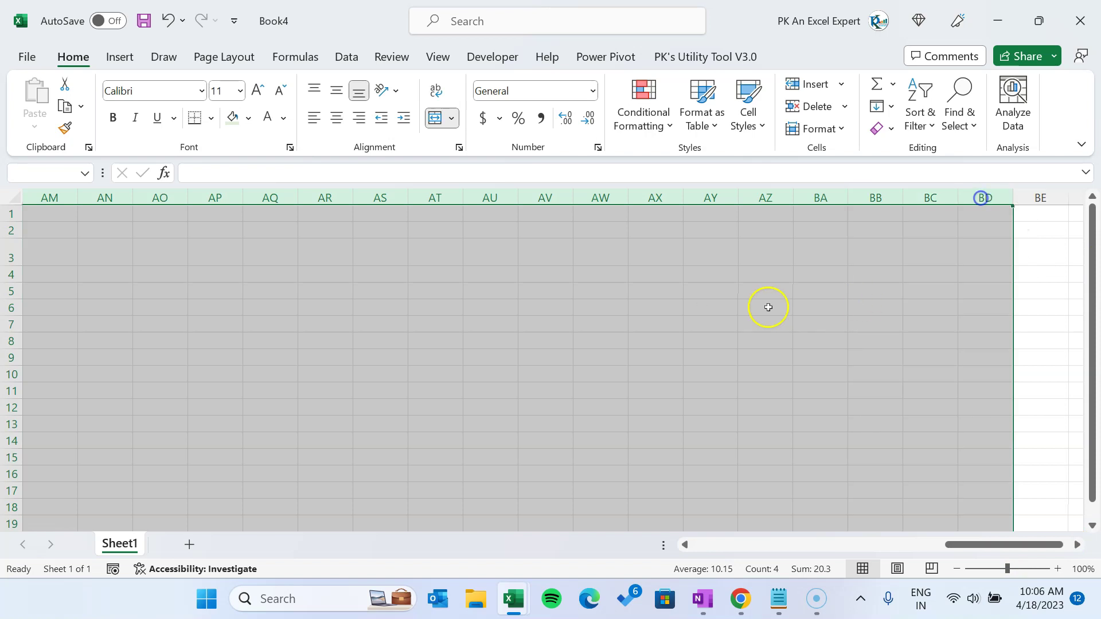
right_click(555, 261)
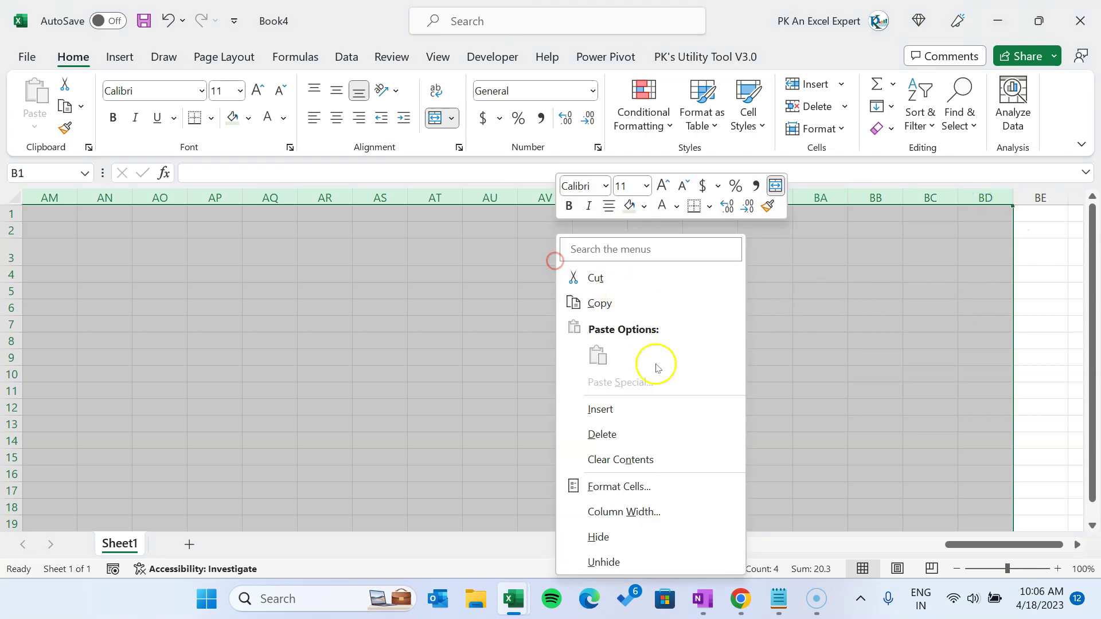
click(624, 511)
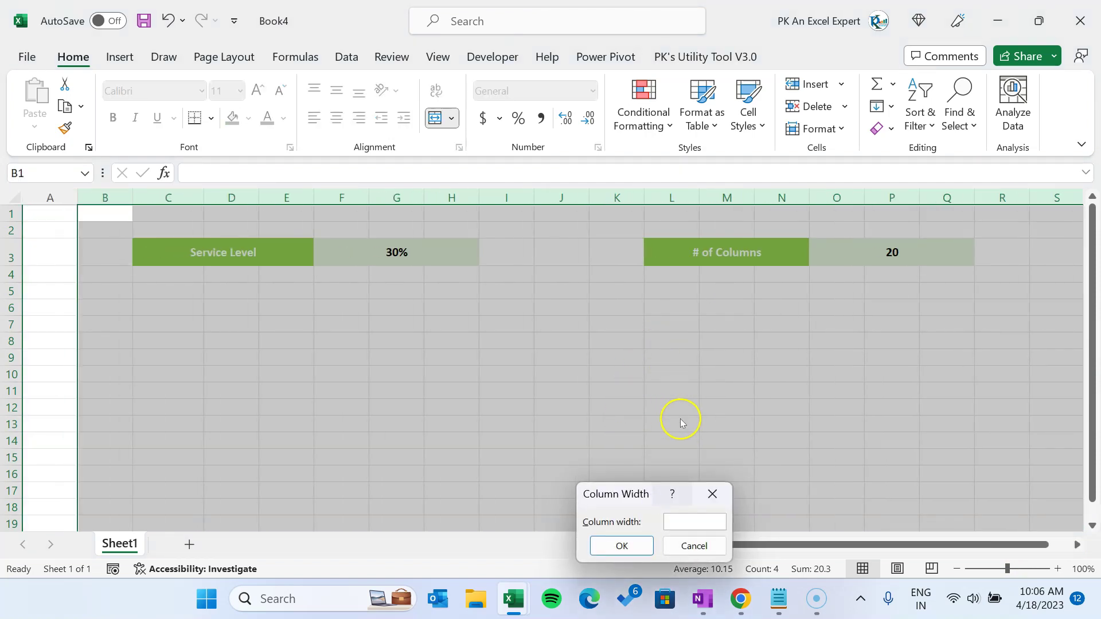
text(3)
key(Return)
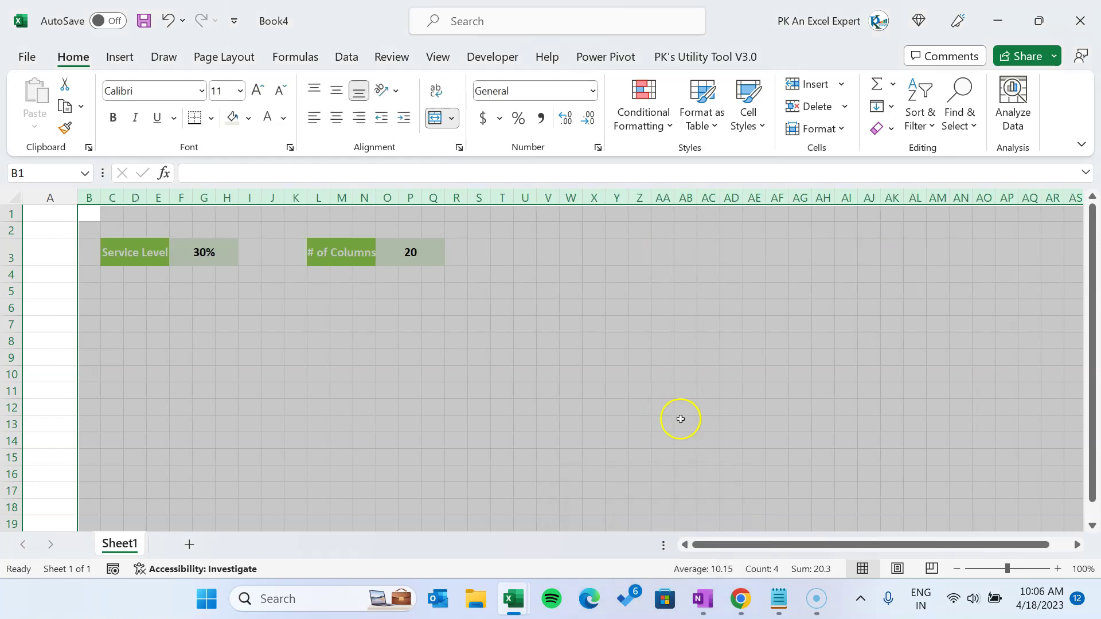
Link cell A8 to the Service Level label with the formula =C3.
click(49, 309)
key(Down)
key(Down)
key(Right)
key(Right)
key(Right)
key(Left)
key(Left)
key(Left)
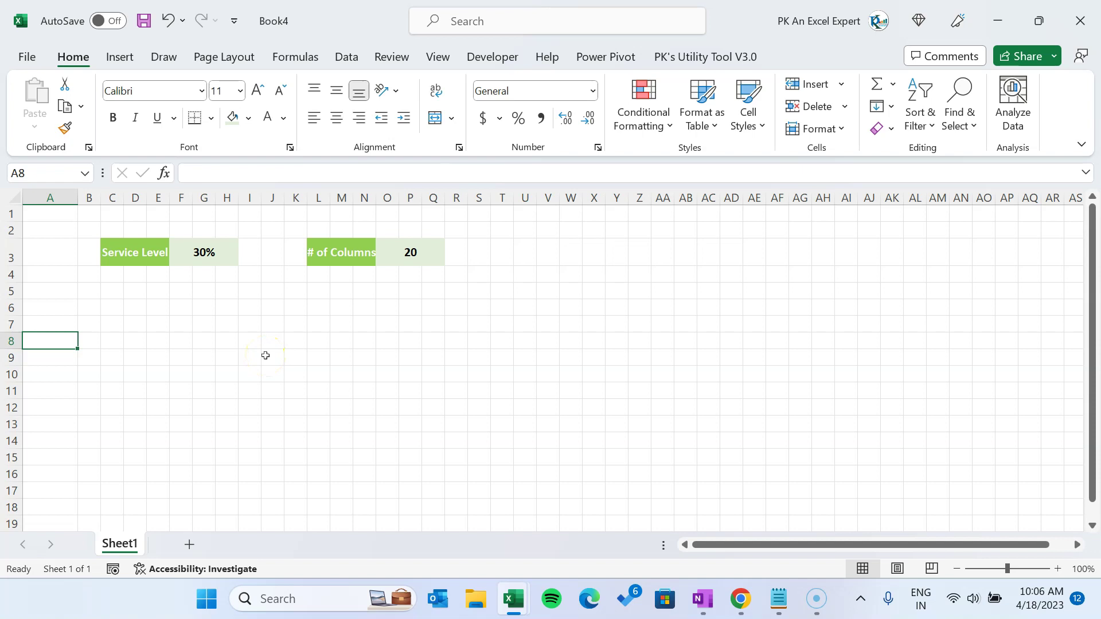
text(=)
key(Up)
key(Up)
key(Up)
key(Up)
key(Up)
key(Right)
key(Right)
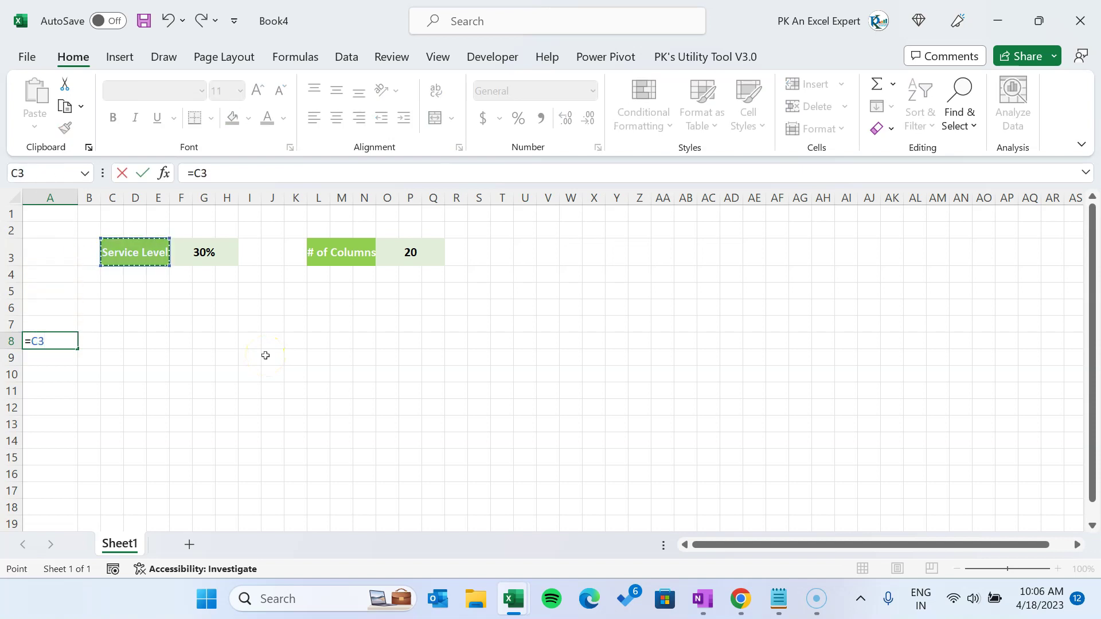
key(Return)
Make row 8 about twice as tall.
key(Right)
key(Right)
key(Up)
key(Left)
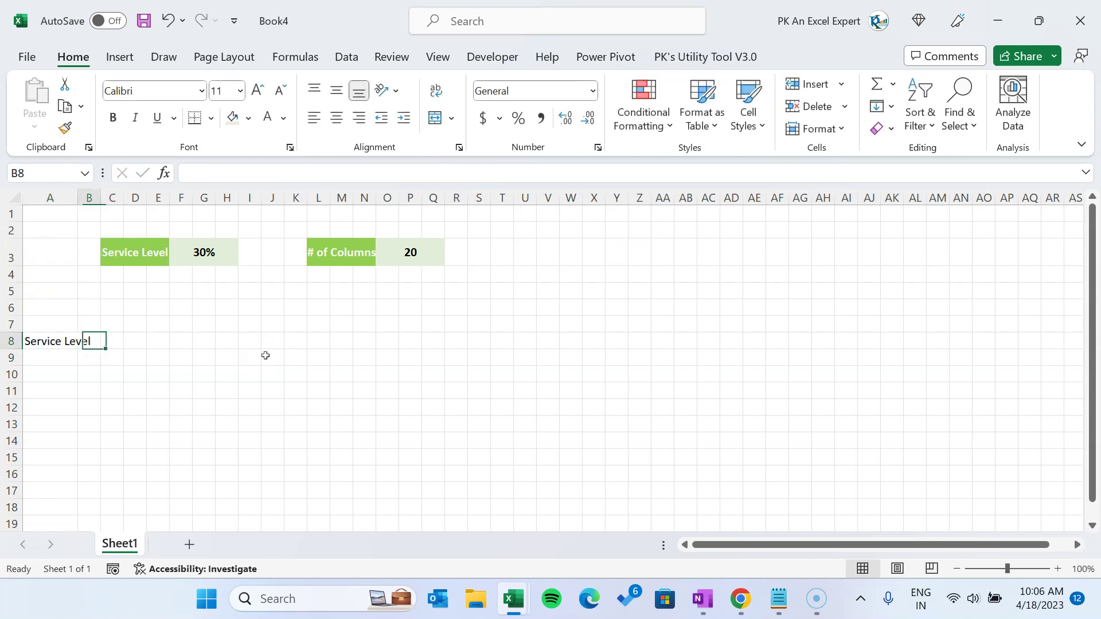
key(Left)
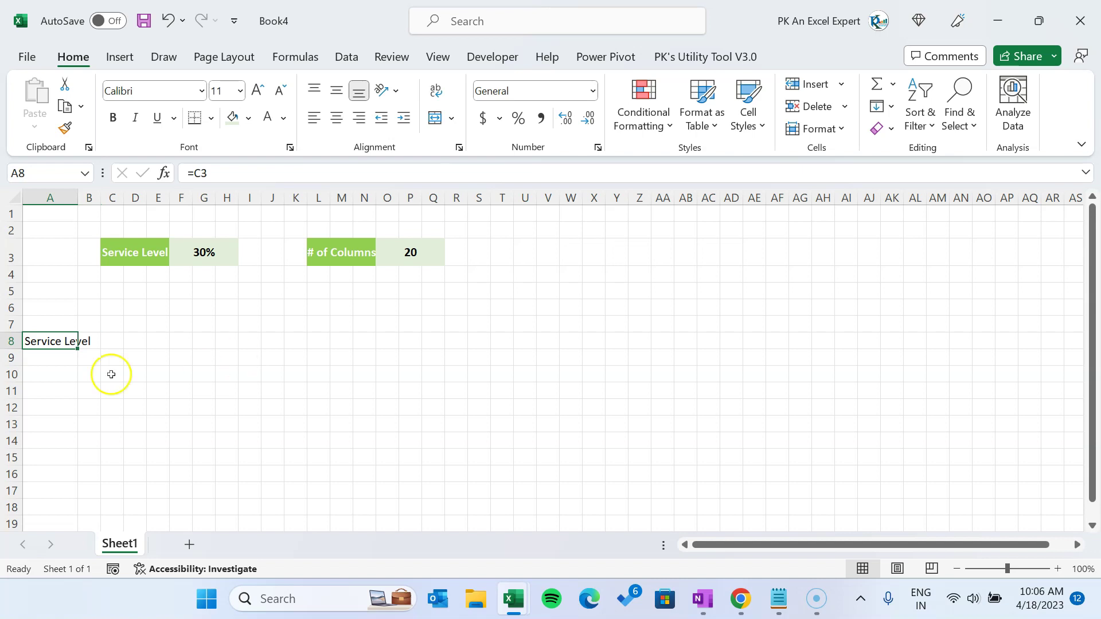
click(8, 347)
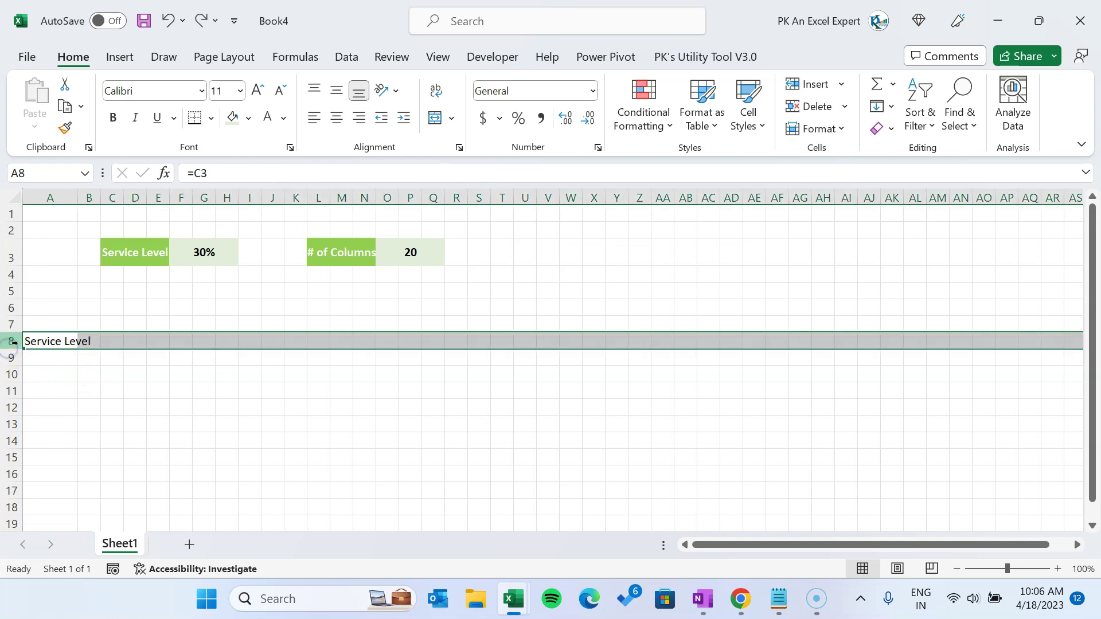
drag(12, 350, 12, 366)
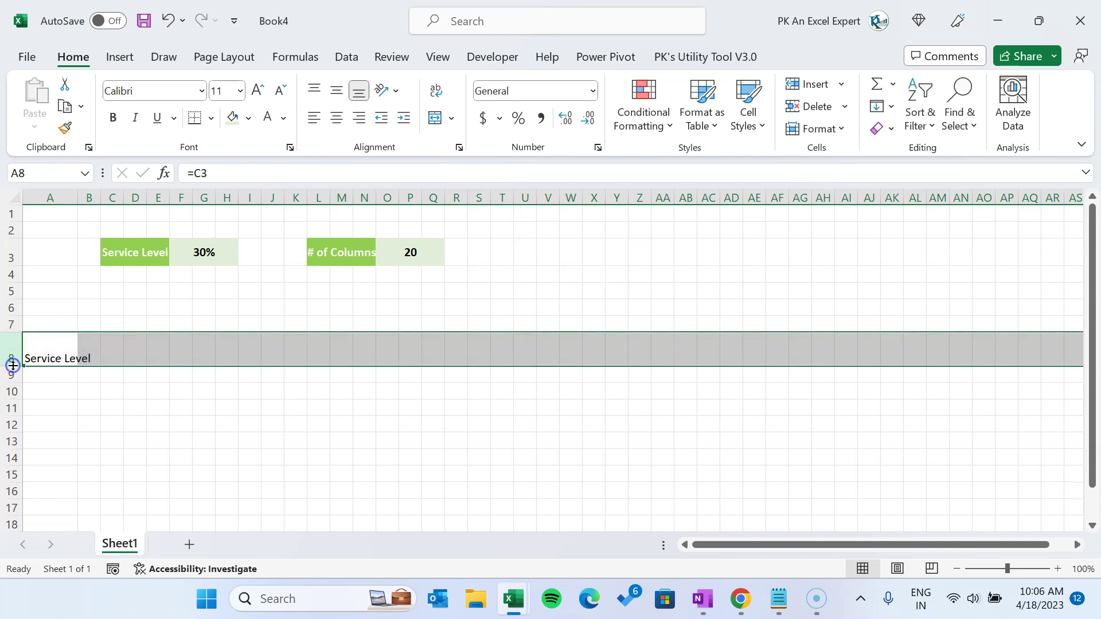
Wrap the text of the Service Level label in A8 and centre it horizontally and vertically.
click(44, 348)
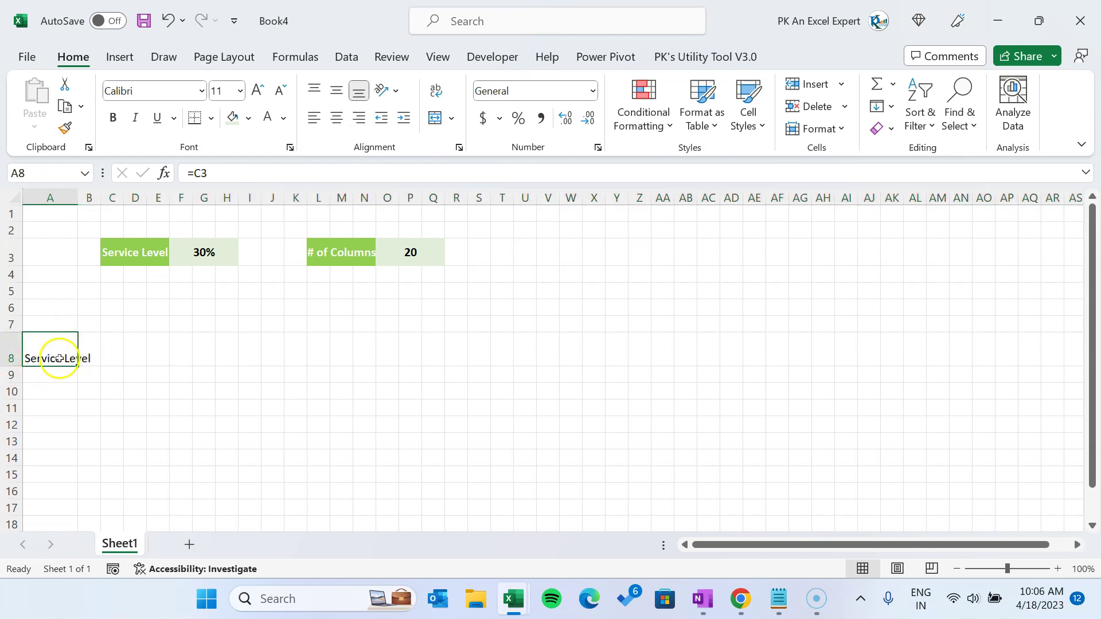
click(437, 93)
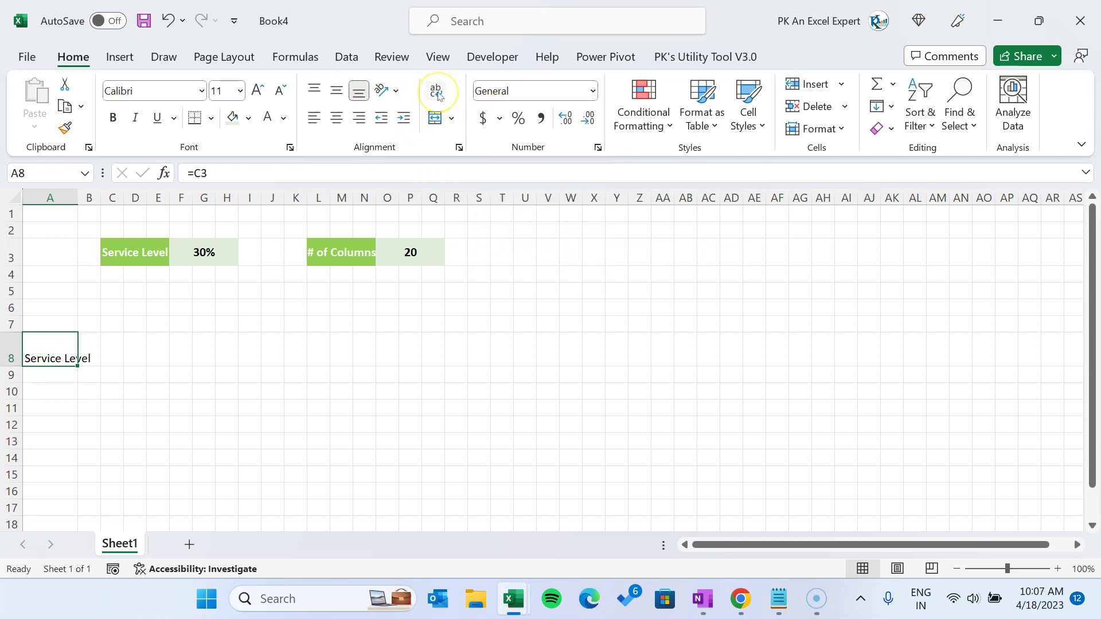
click(437, 93)
click(336, 118)
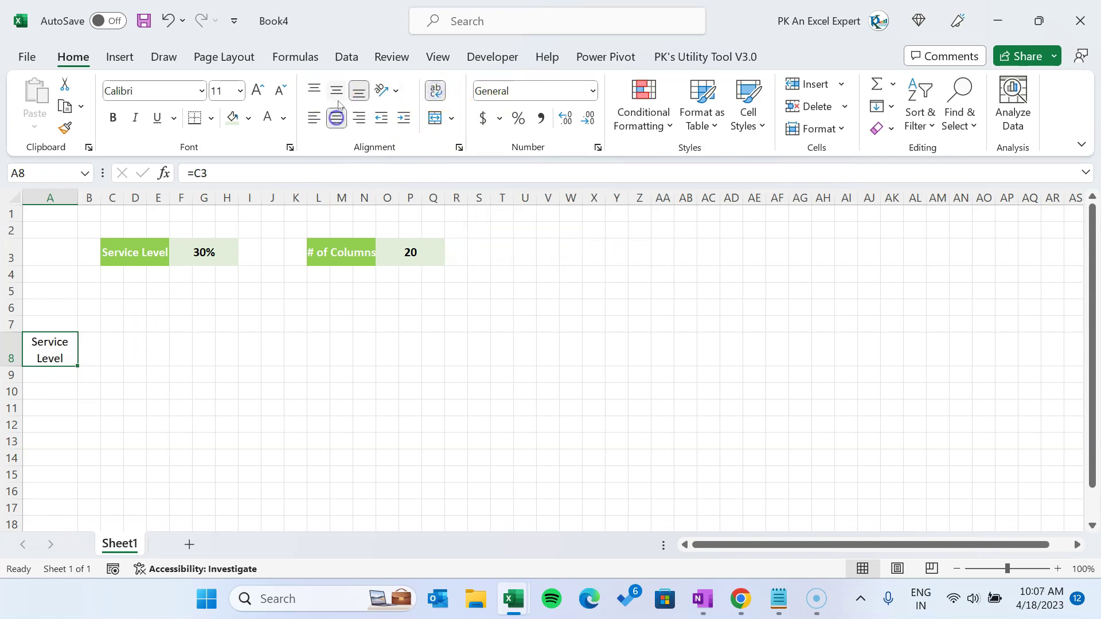
click(338, 92)
click(179, 348)
drag(98, 353, 683, 346)
click(320, 348)
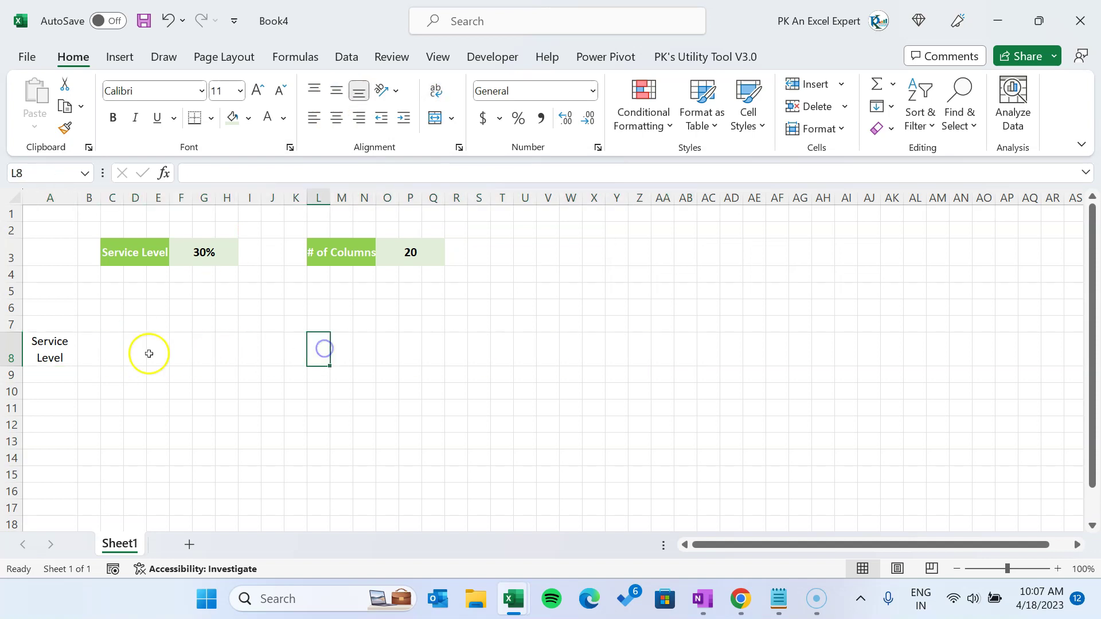
click(92, 348)
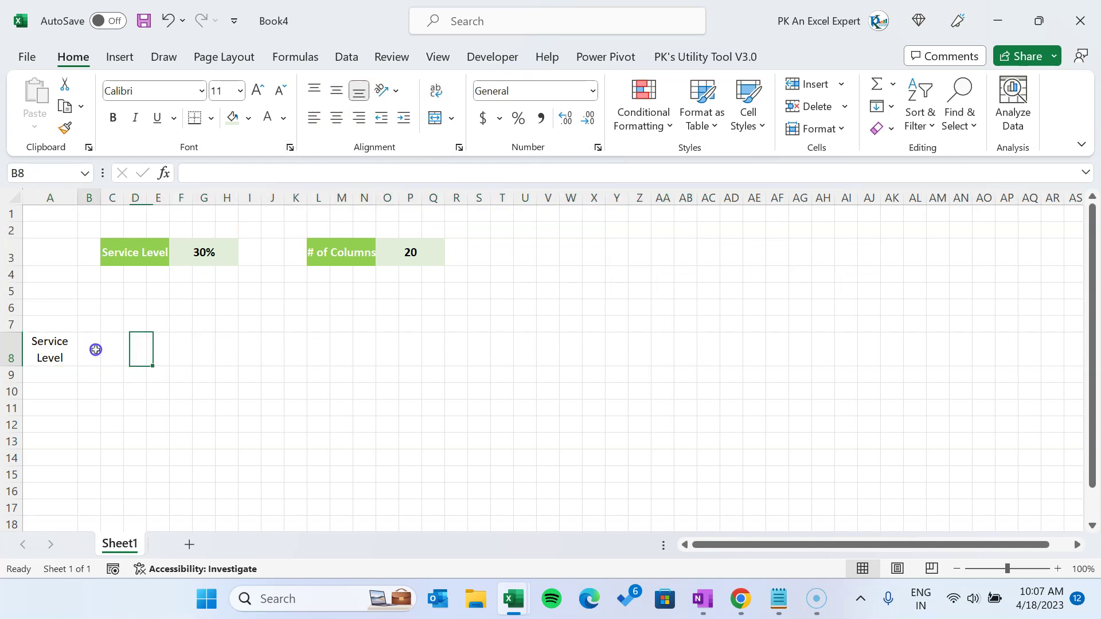
click(354, 258)
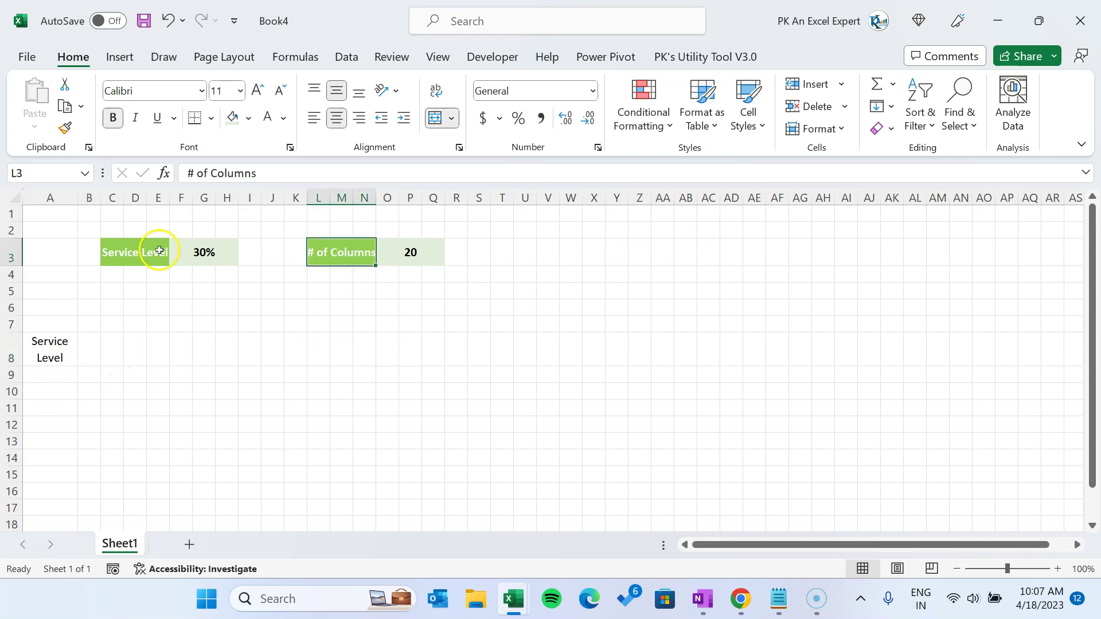
Enter the formula =SEQUENCE(1,20) in B8, beside the Service Level label.
click(87, 356)
text(=)
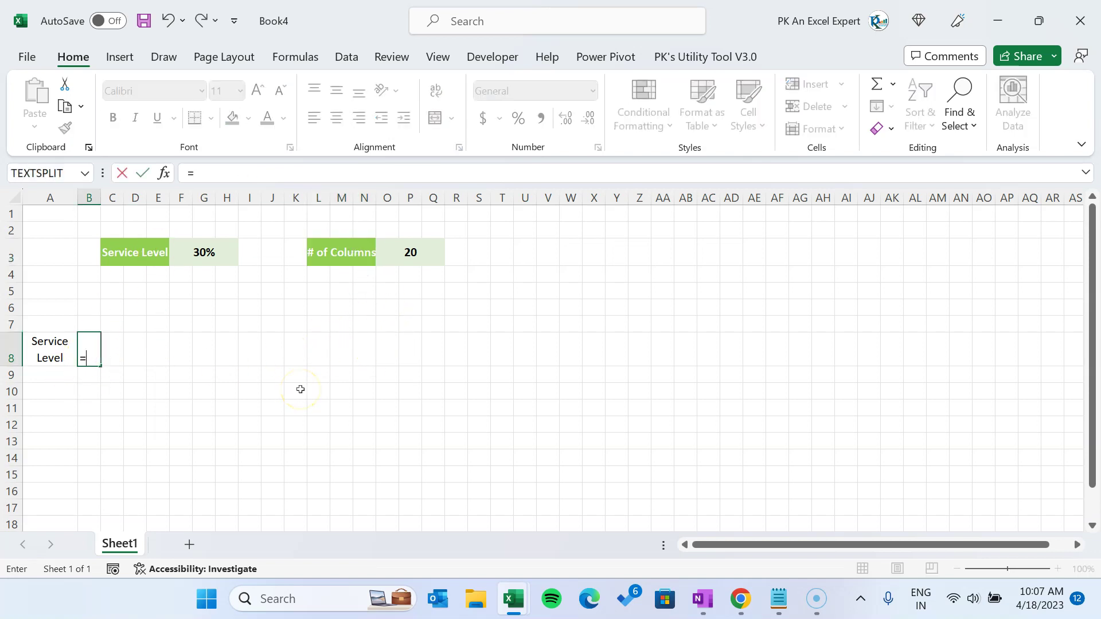
text(seq)
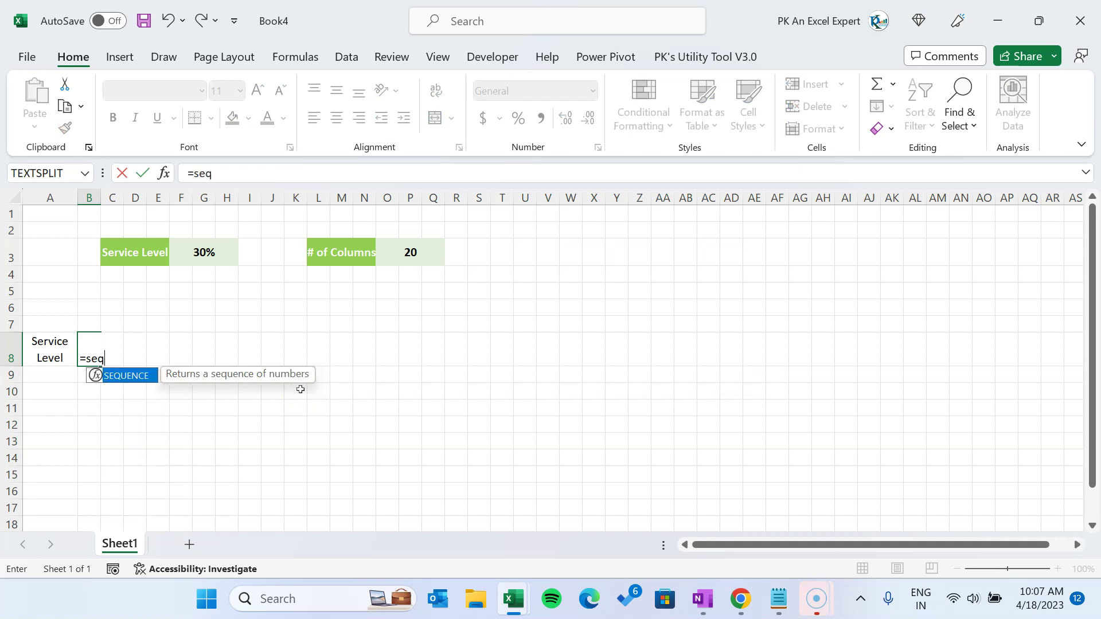
key(Tab)
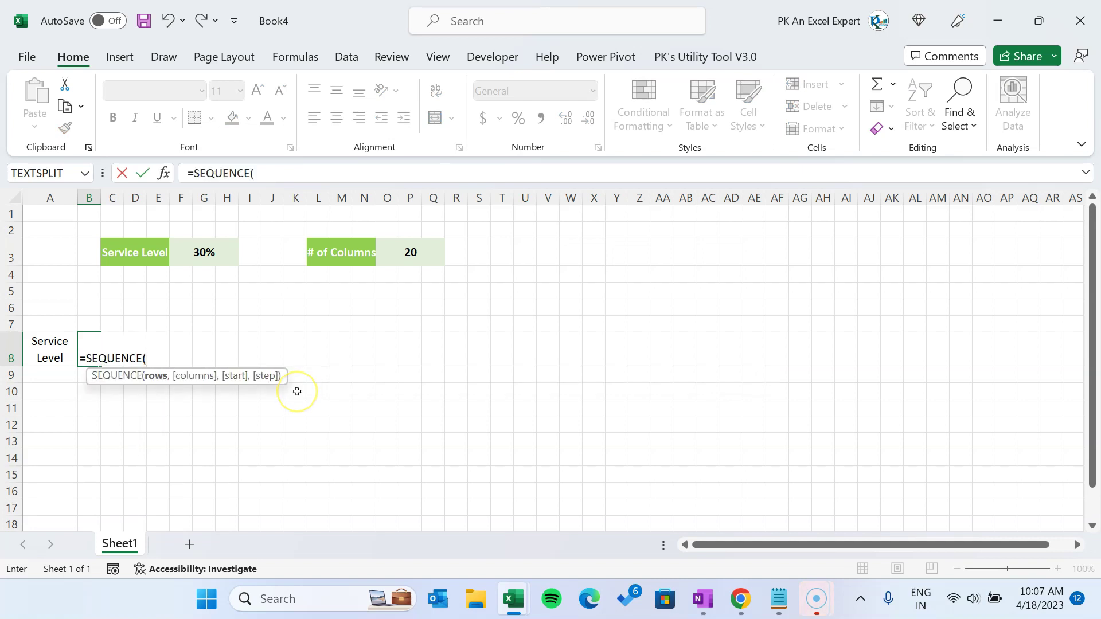
text(1,20)
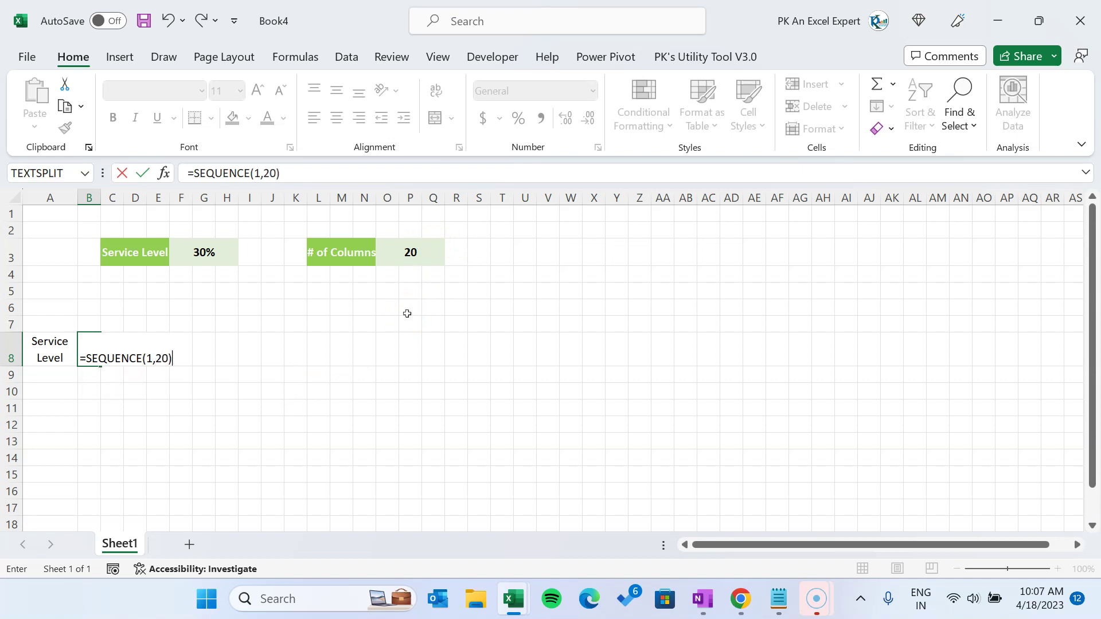
key(Return)
Examine how far the SEQUENCE formula in B8 spills along row 8.
key(Up)
key(shift+Right)
key(shift+Right)
key(shift+Right)
key(shift+Right)
key(shift+Right)
key(shift+Right)
key(shift+Right)
key(shift+Right)
key(shift+Right)
key(shift+Right)
key(shift+Right)
key(shift+Right)
key(shift+Right)
key(shift+Right)
key(shift+Right)
key(shift+Right)
key(shift+Right)
key(shift+Right)
key(shift+Right)
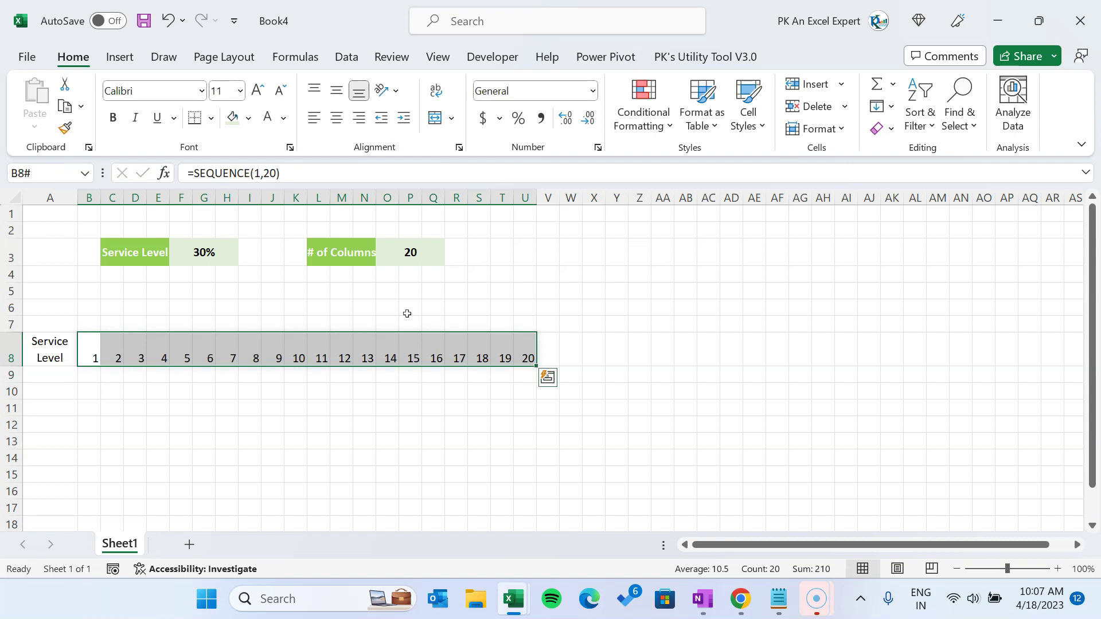
key(shift+BackSpace)
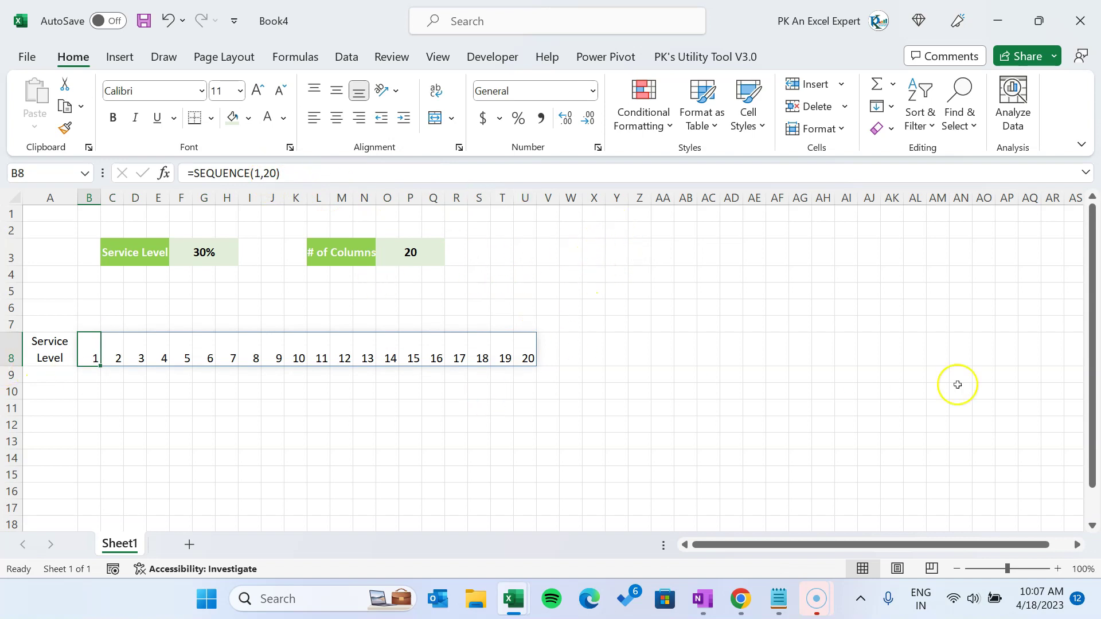
Set the # of Columns value to 40 and check the sequence in row 8 against it.
click(418, 249)
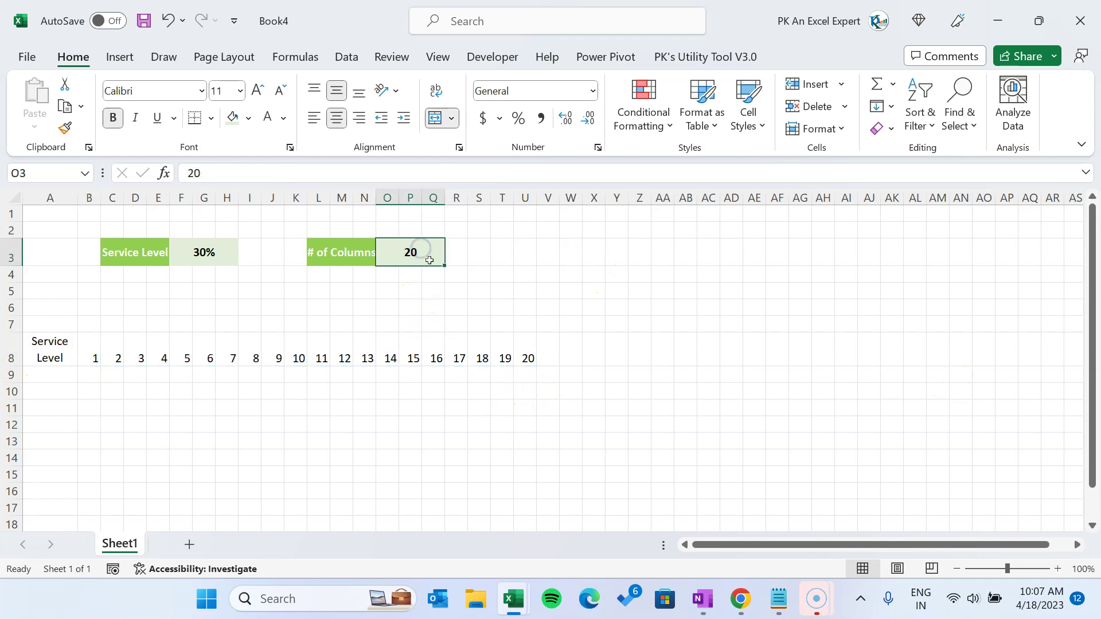
text(40)
key(Return)
click(416, 248)
drag(91, 357, 561, 357)
Define the workbook-scope name NumberOfColumns for the # of Columns value cell, Sheet1!$O$3.
click(424, 256)
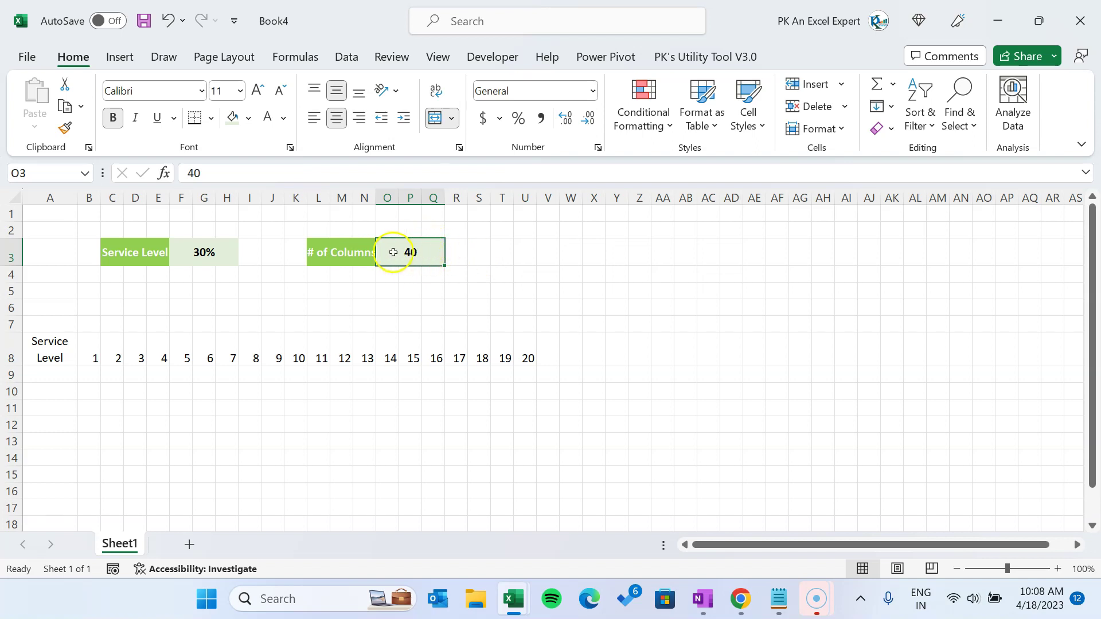
click(37, 173)
click(296, 56)
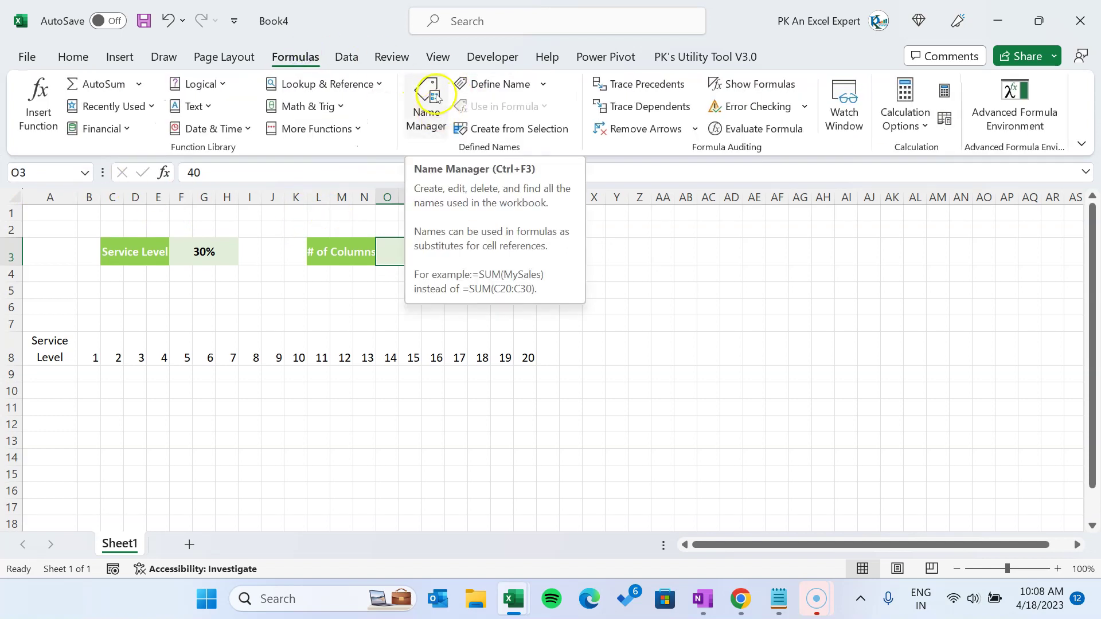
click(434, 94)
click(674, 222)
drag(811, 285, 398, 314)
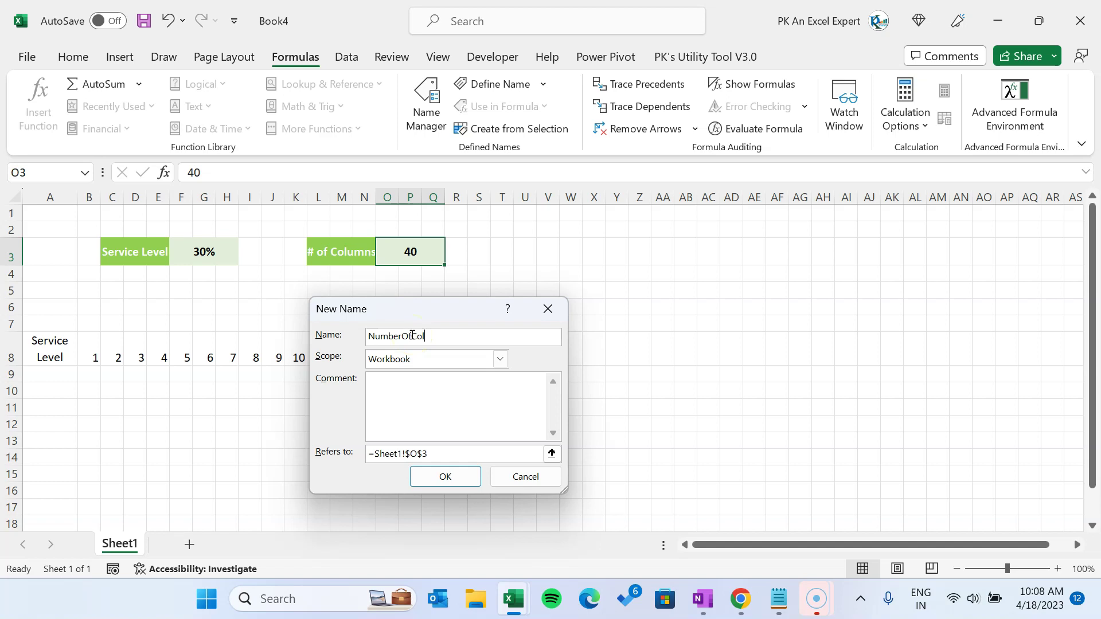
click(450, 454)
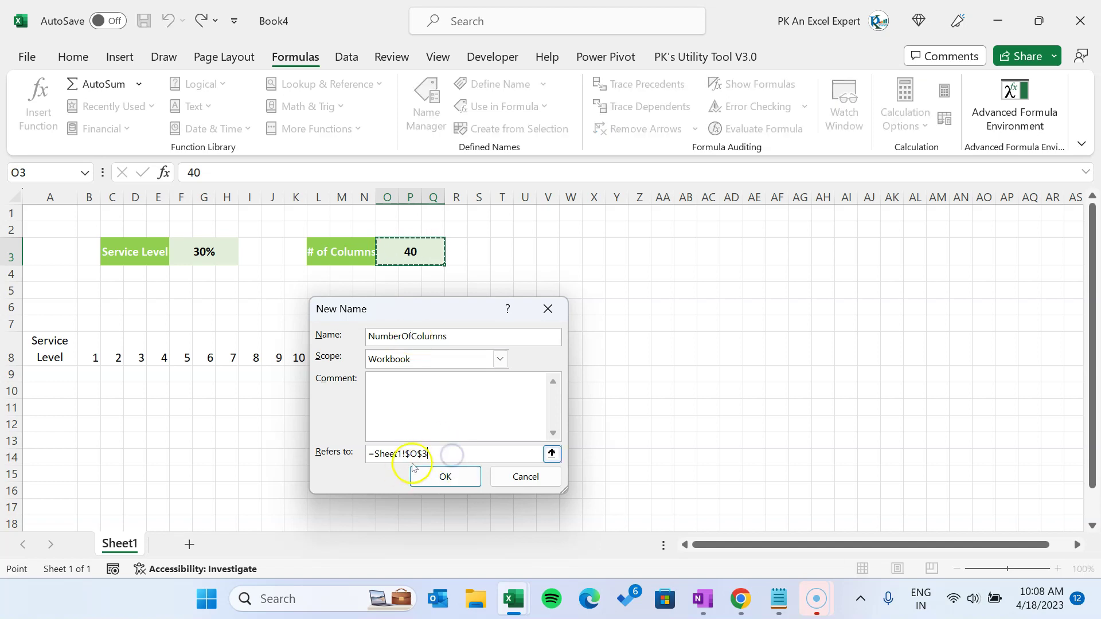
click(435, 479)
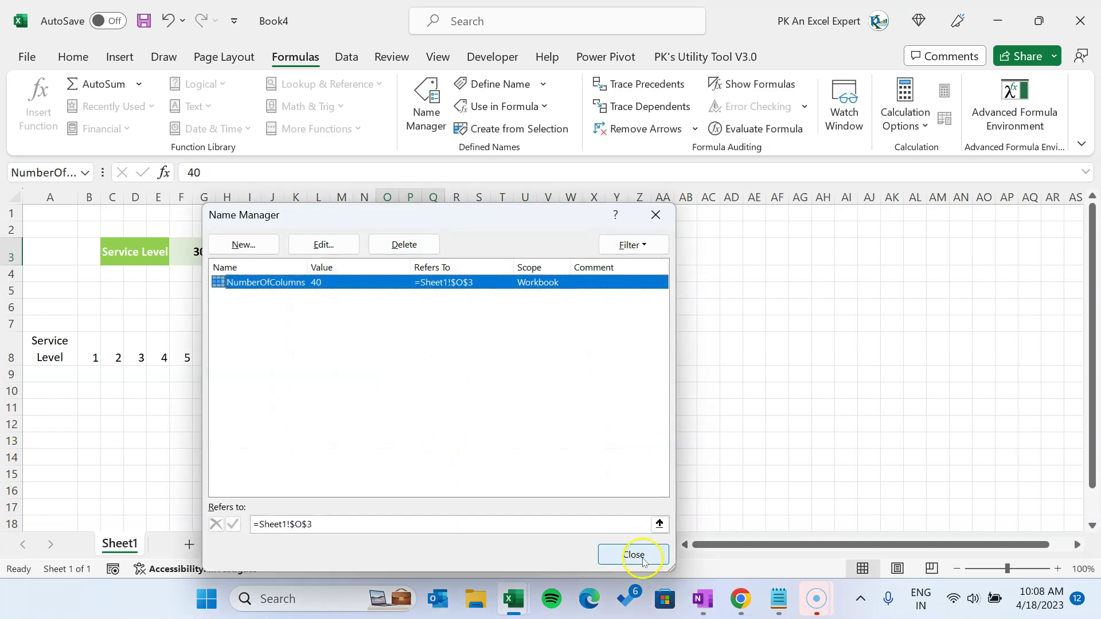
click(634, 554)
Replace the fixed column count in the B8 formula so it reads =SEQUENCE(1,NumberOfColumns).
click(88, 356)
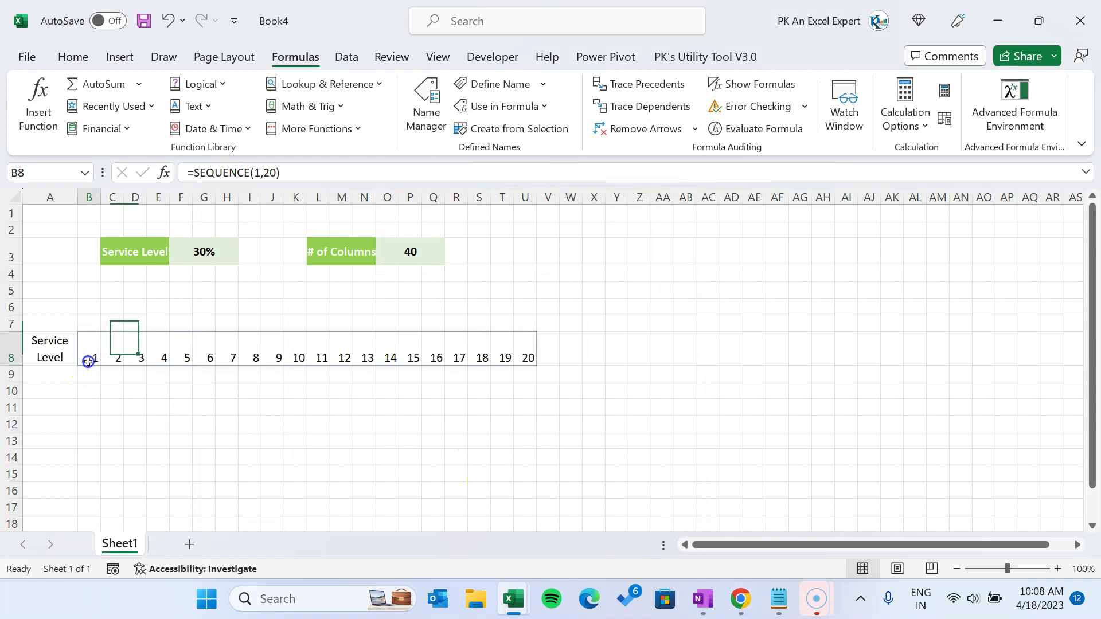
double_click(272, 172)
key(BackSpace)
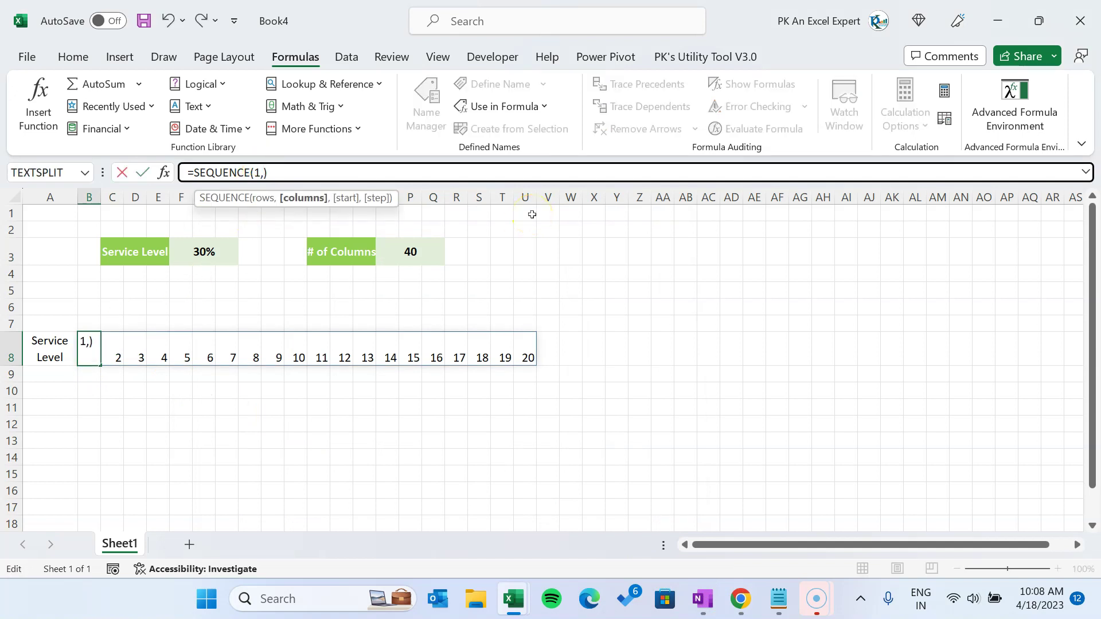
text(num)
key(Tab)
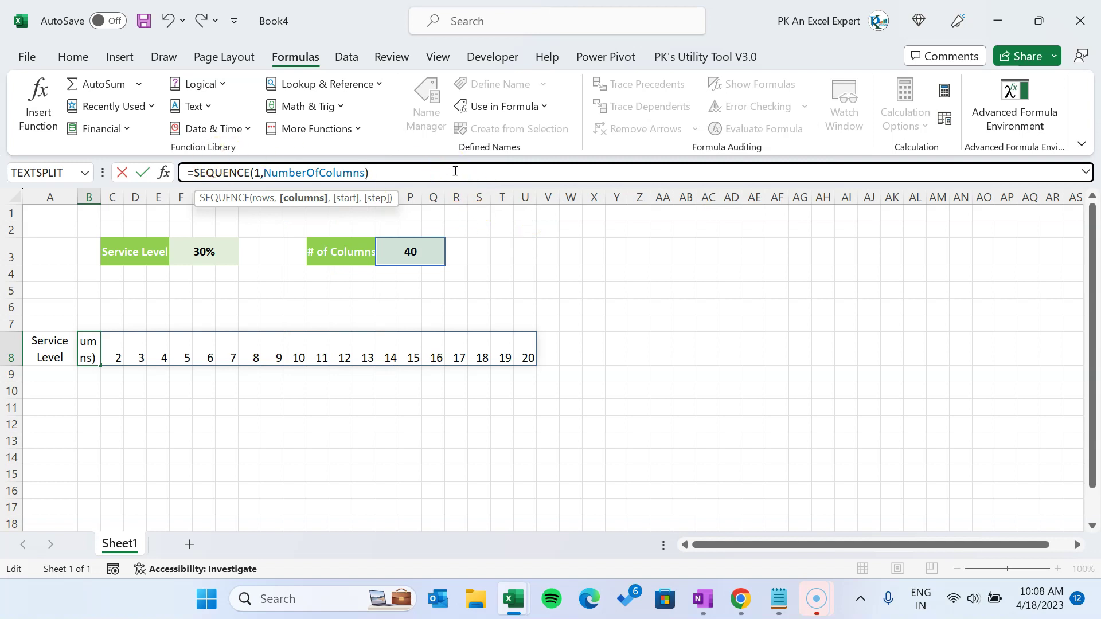
key(Return)
key(Up)
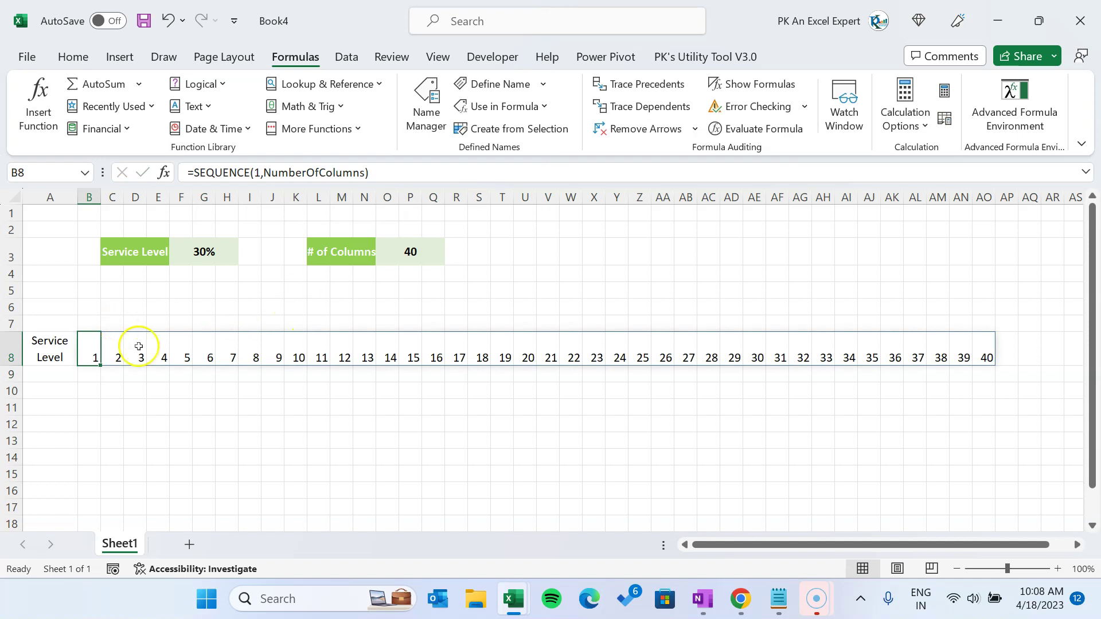
Test the sequence with a # of Columns value of 10 and set the value back to 40.
click(423, 251)
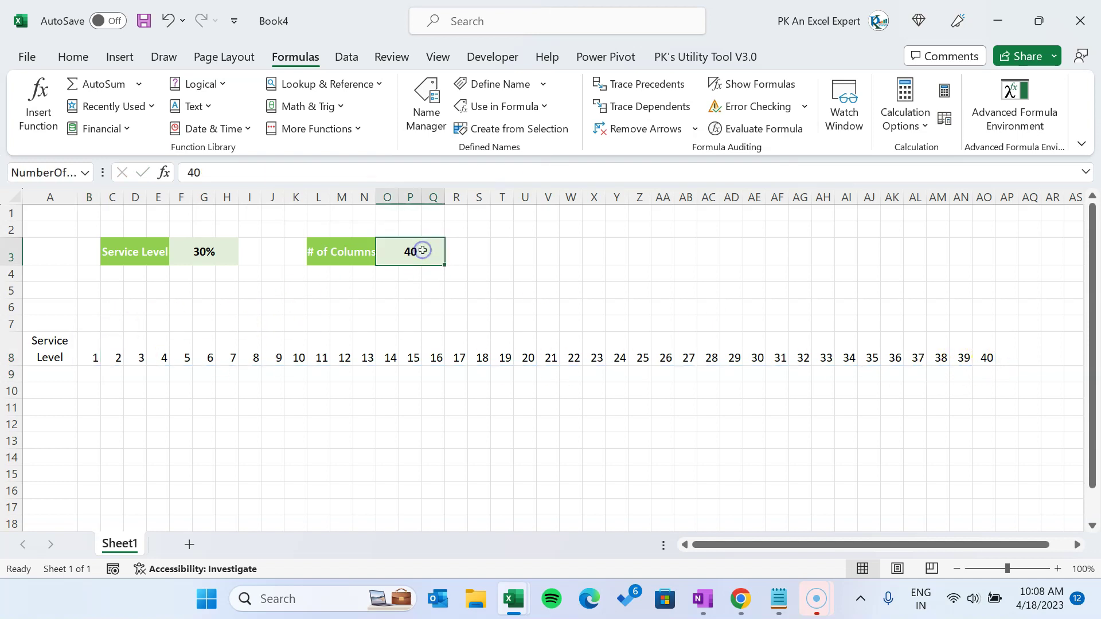
text(10)
key(Return)
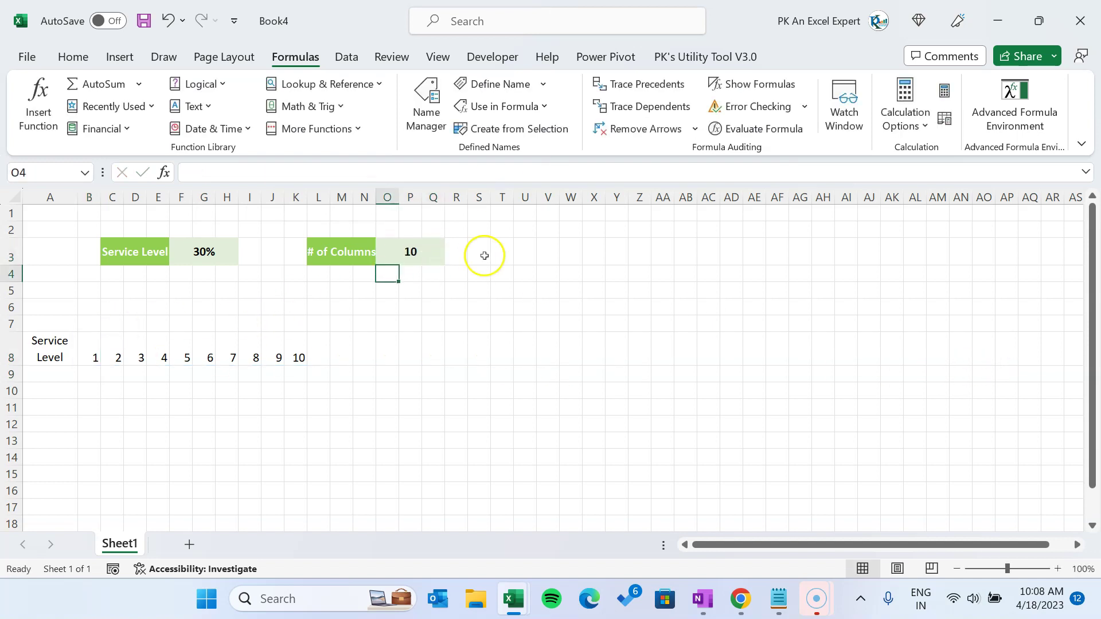
click(418, 246)
text(40)
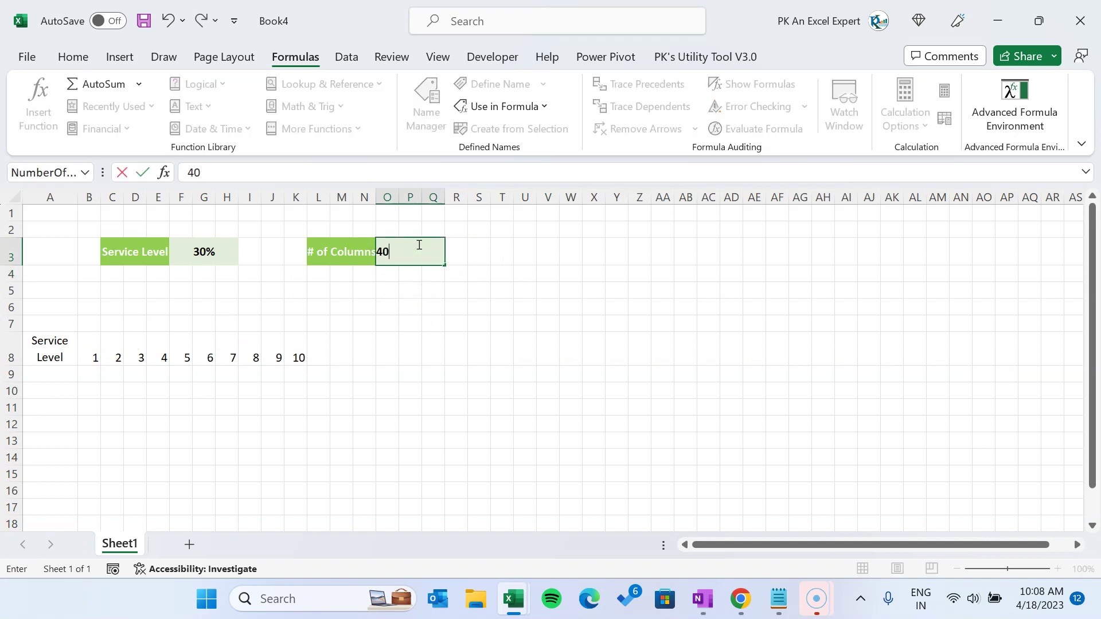
key(Return)
Confirm the # of Columns value of 40 and check the first and last cells of the row 8 sequence.
key(ctrl+Down)
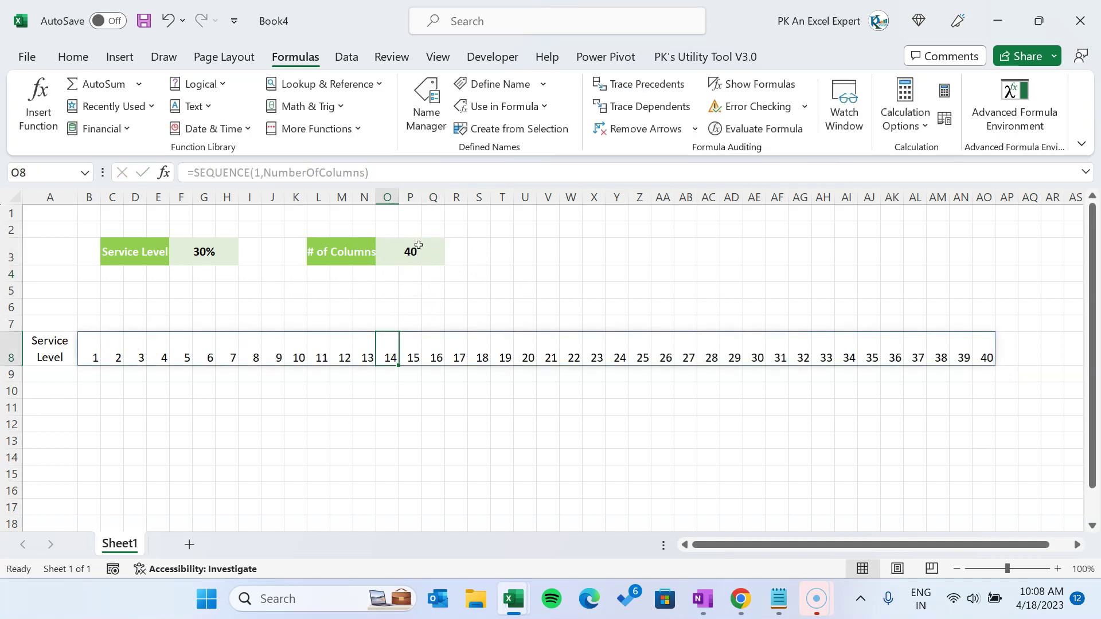
key(Home)
key(Right)
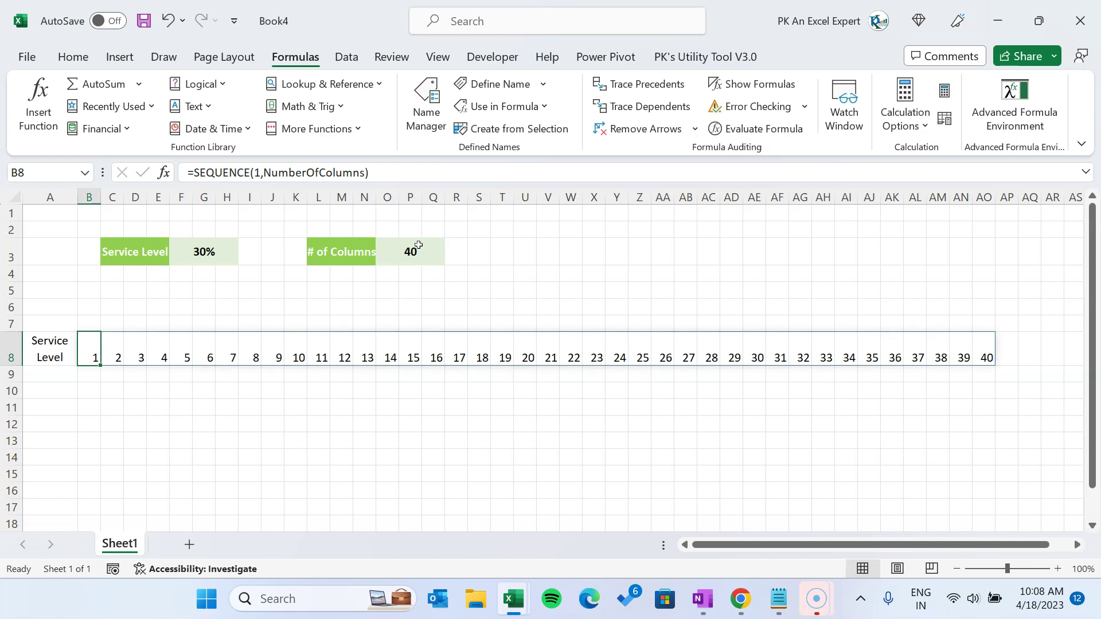
key(ctrl+Right)
key(Home)
key(ctrl+Right)
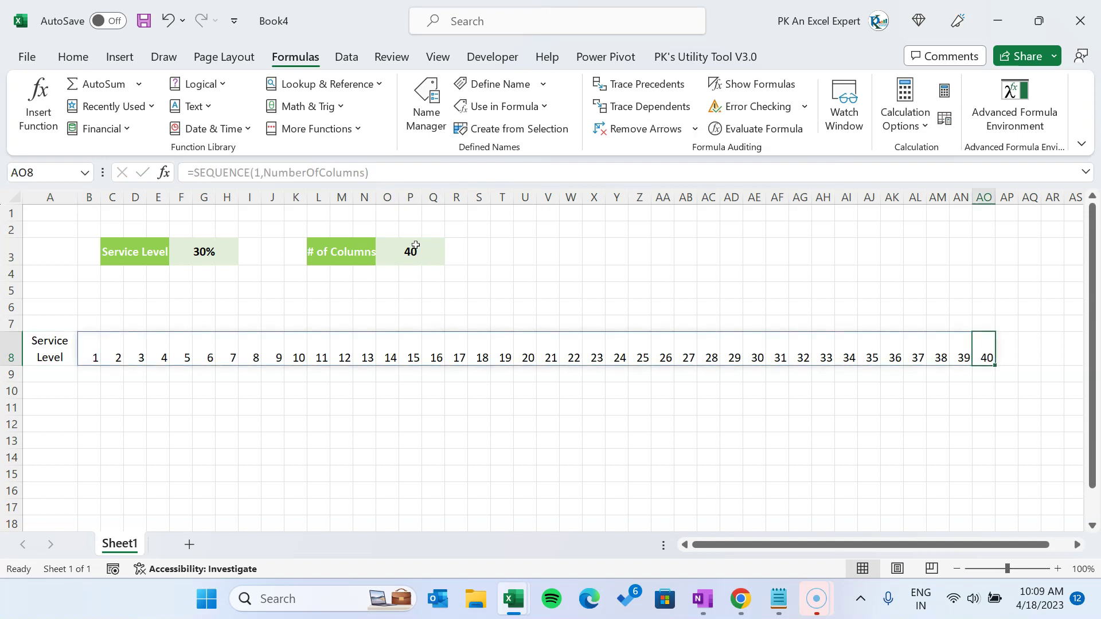
Apply a 3-Color Scale conditional formatting rule, red through yellow to green, to the whole sequence in B8:AO8.
key(Home)
key(Right)
key(ctrl+shift+Right)
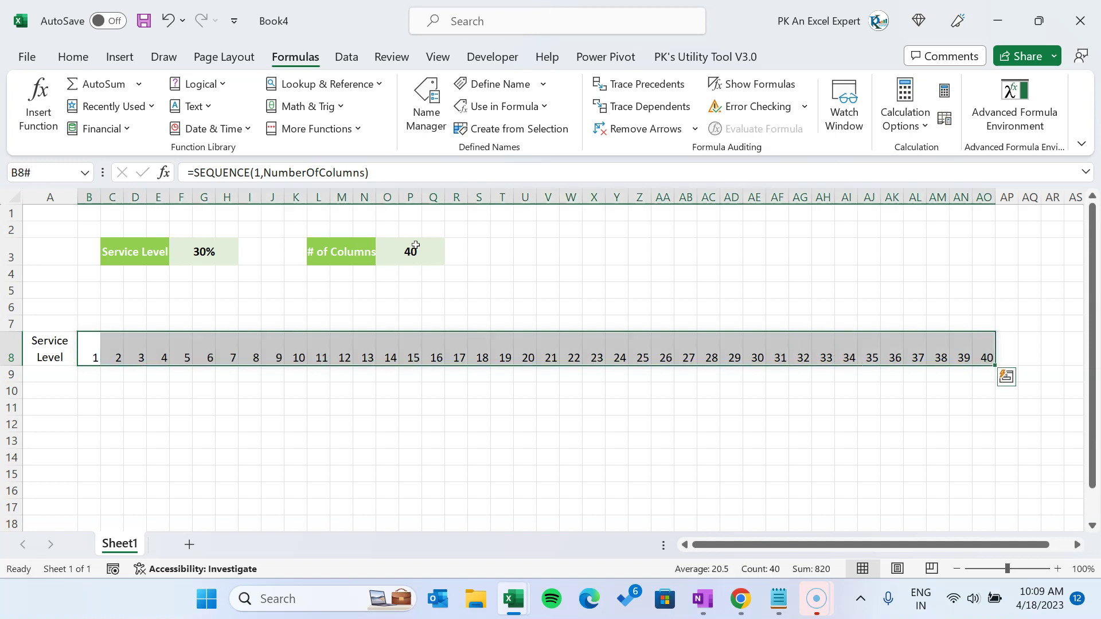
click(73, 56)
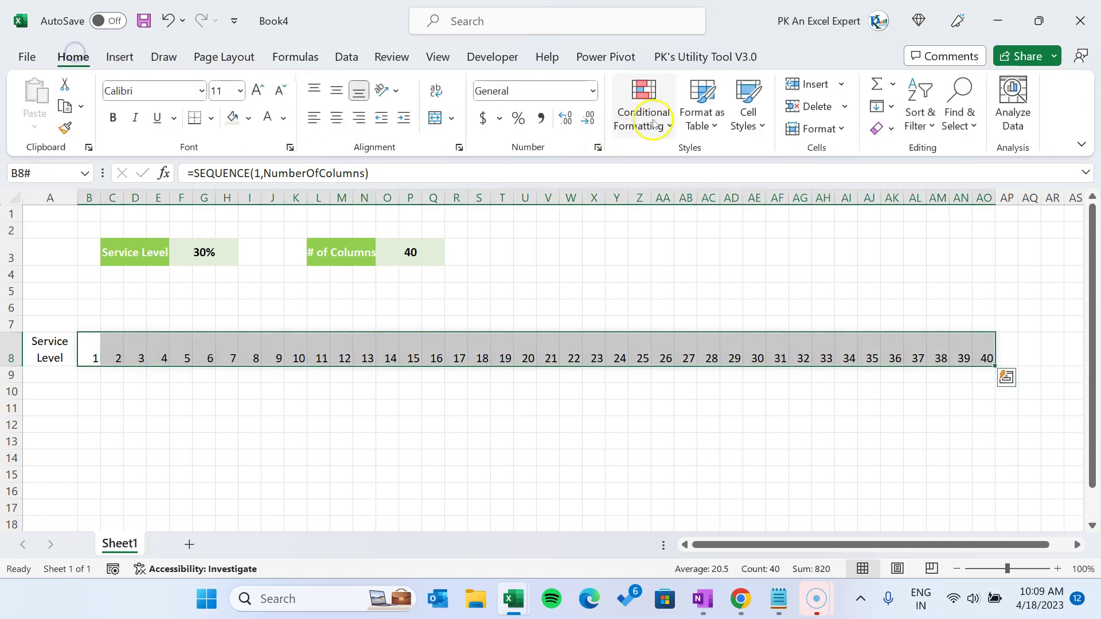
click(671, 127)
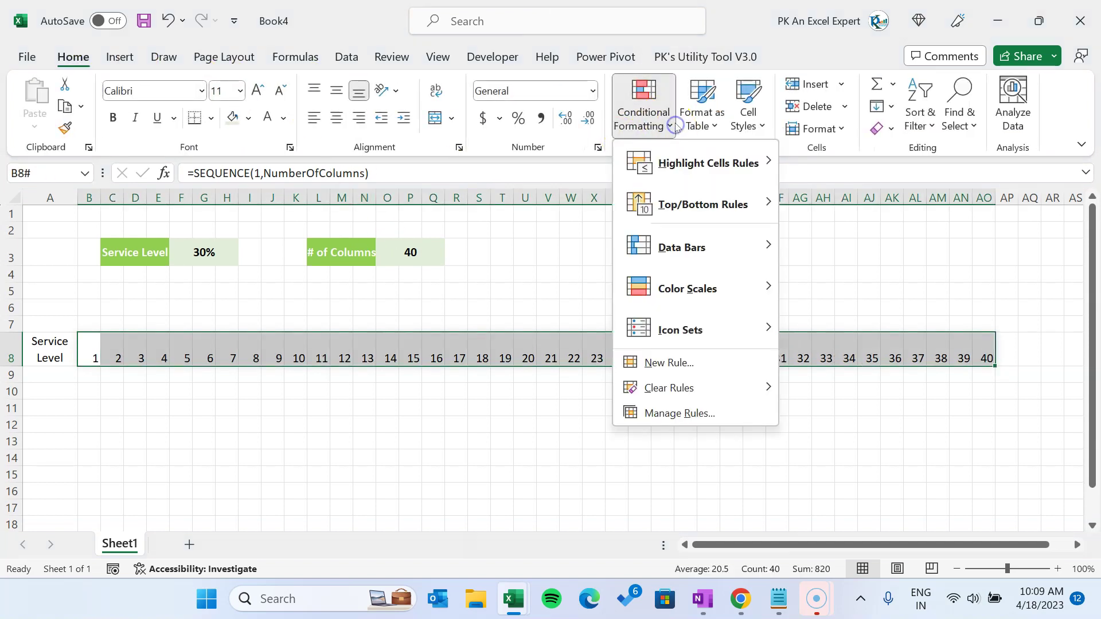
click(688, 363)
drag(315, 226, 314, 139)
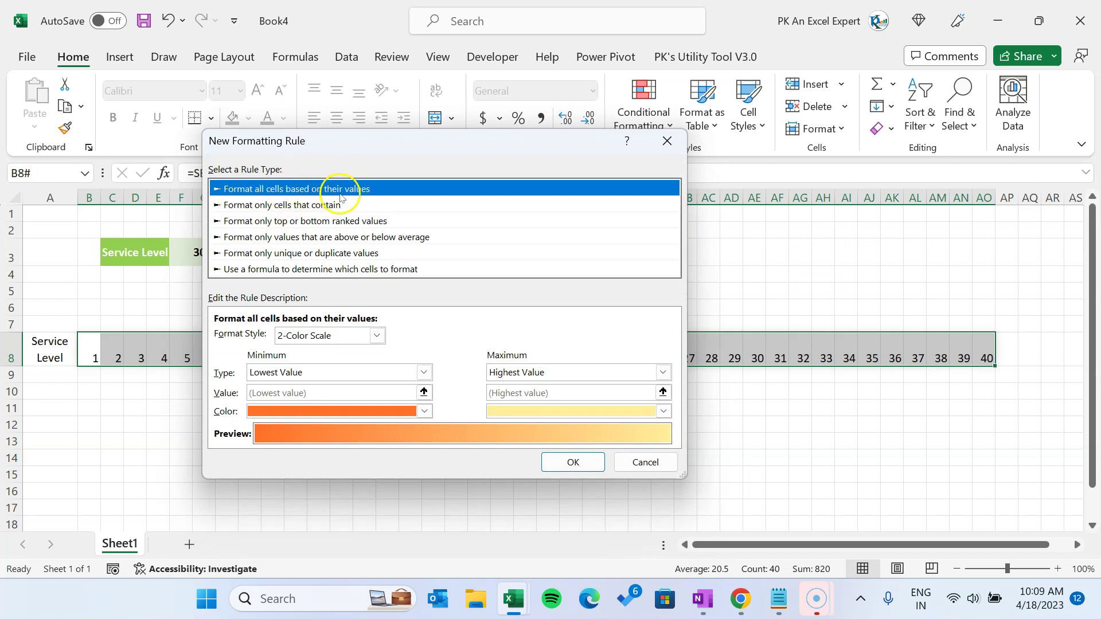
click(377, 336)
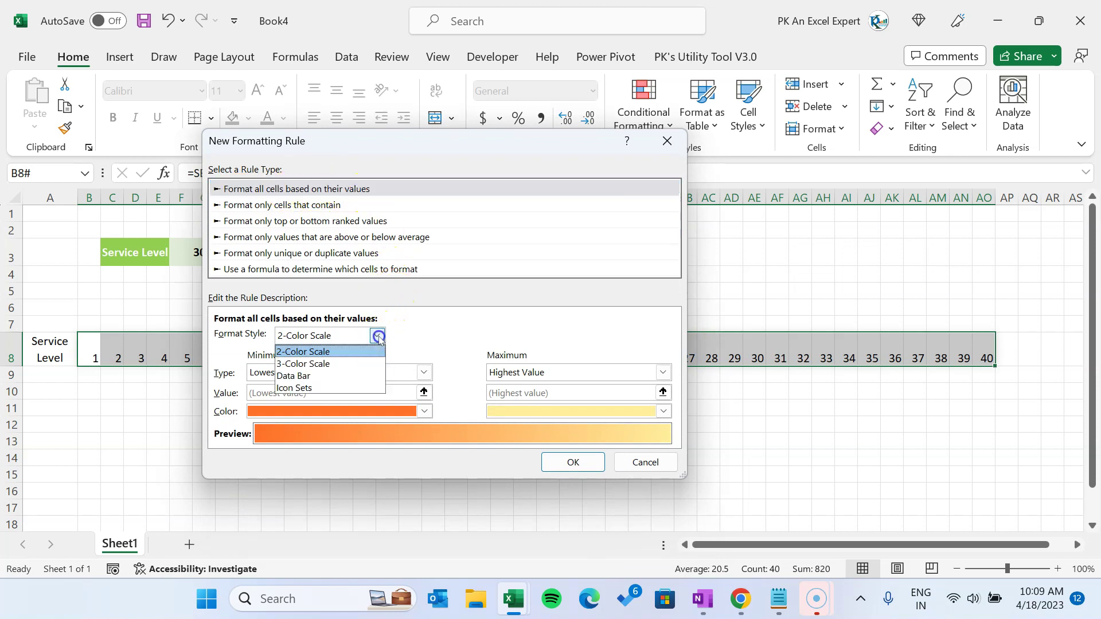
click(333, 365)
click(573, 463)
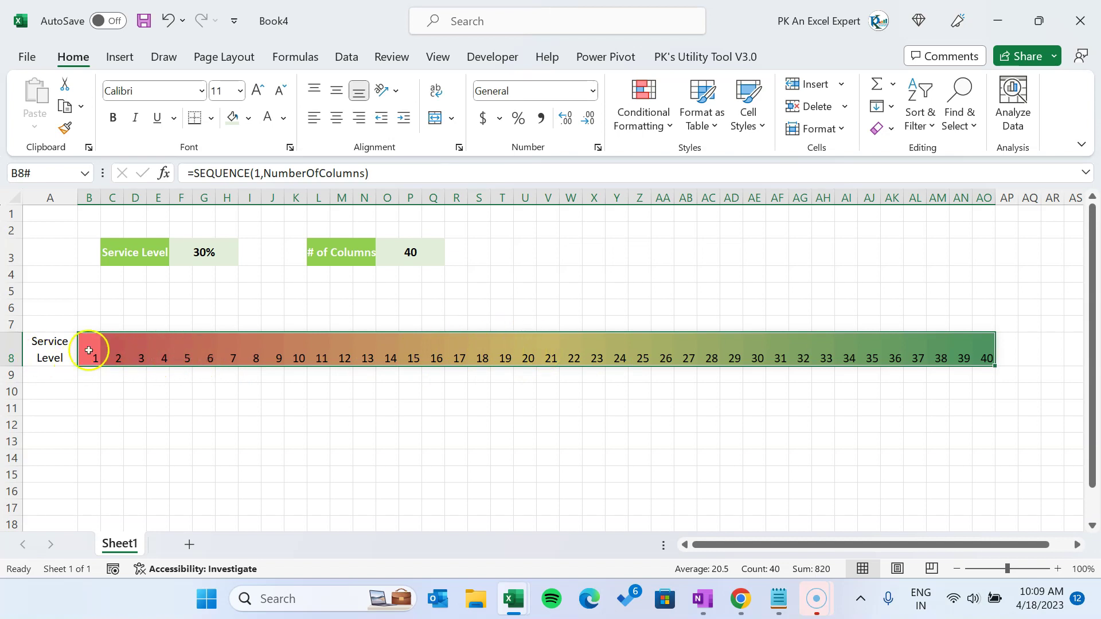
Give the row 8 sequence cells thick white outline and inside borders.
right_click(421, 349)
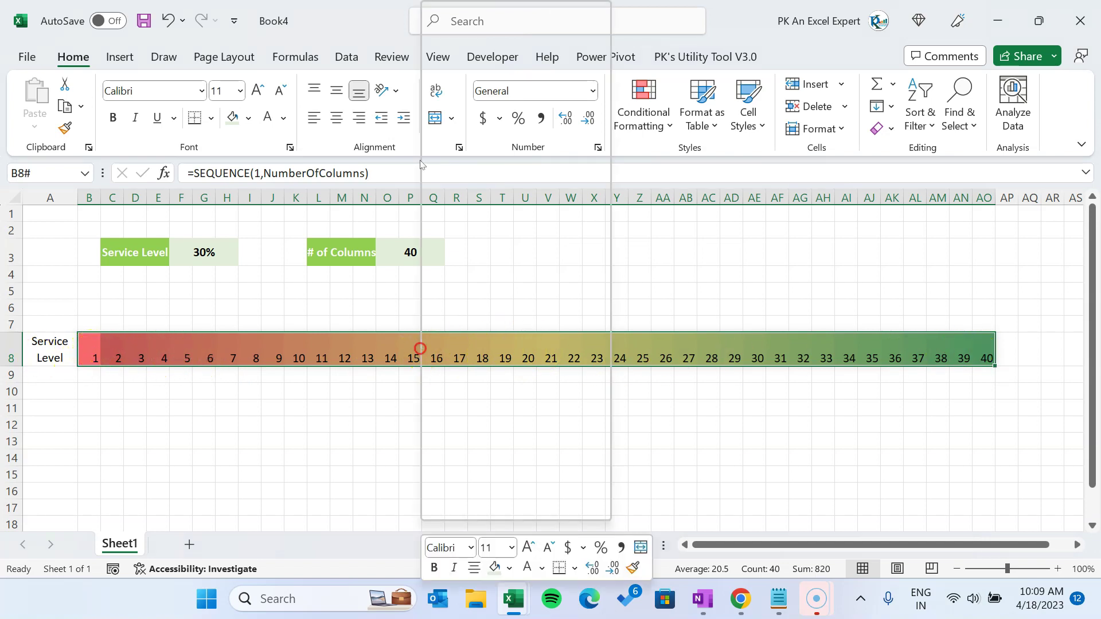
click(480, 436)
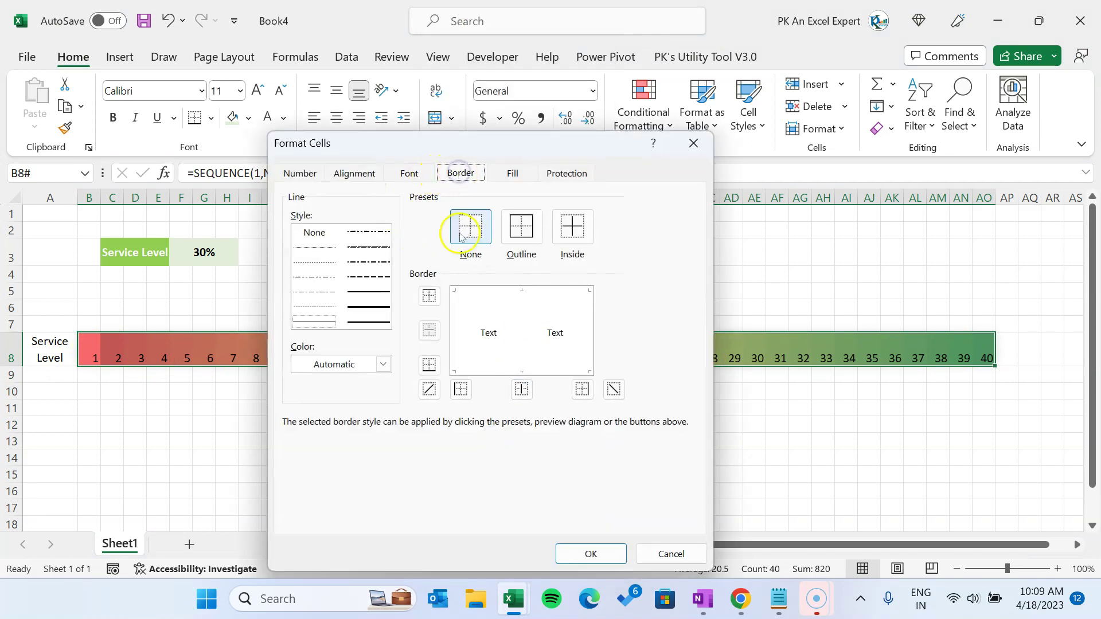
click(361, 308)
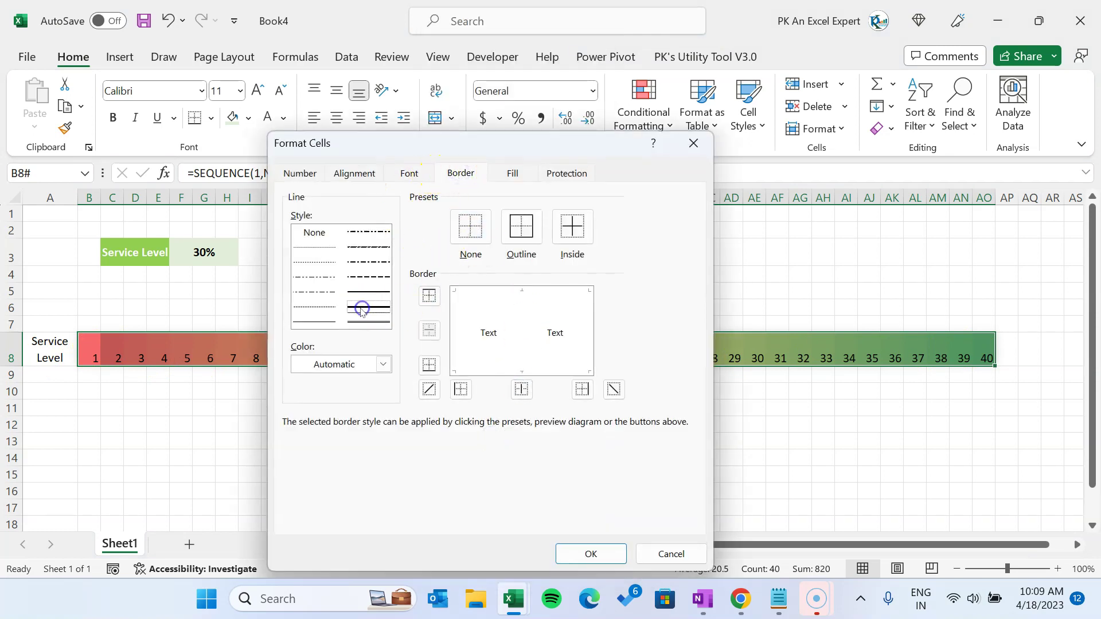
click(383, 364)
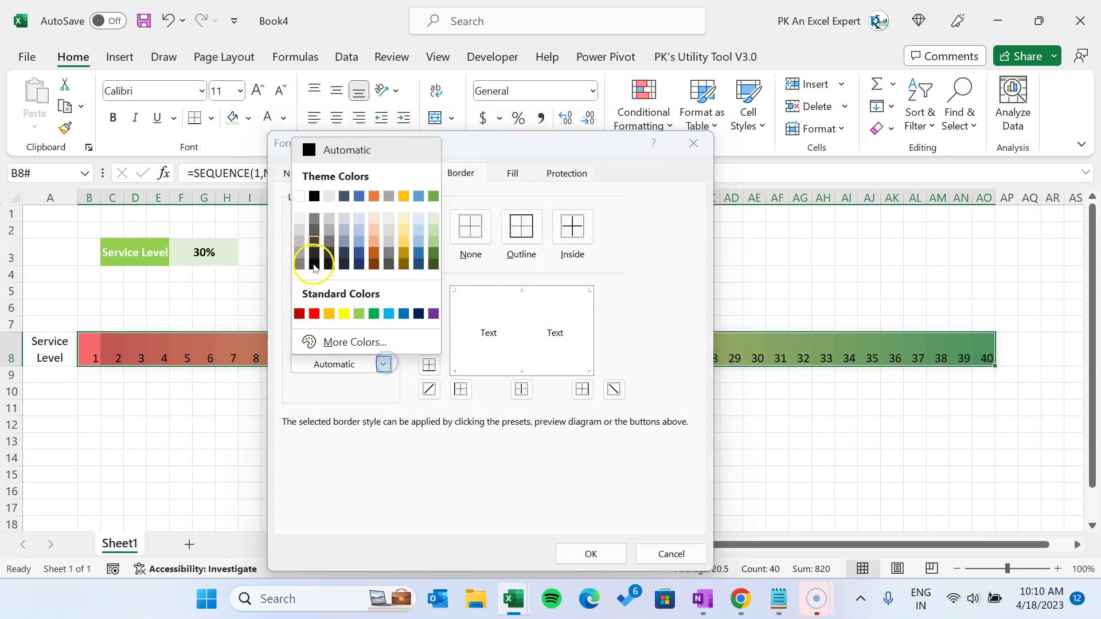
click(299, 197)
click(533, 240)
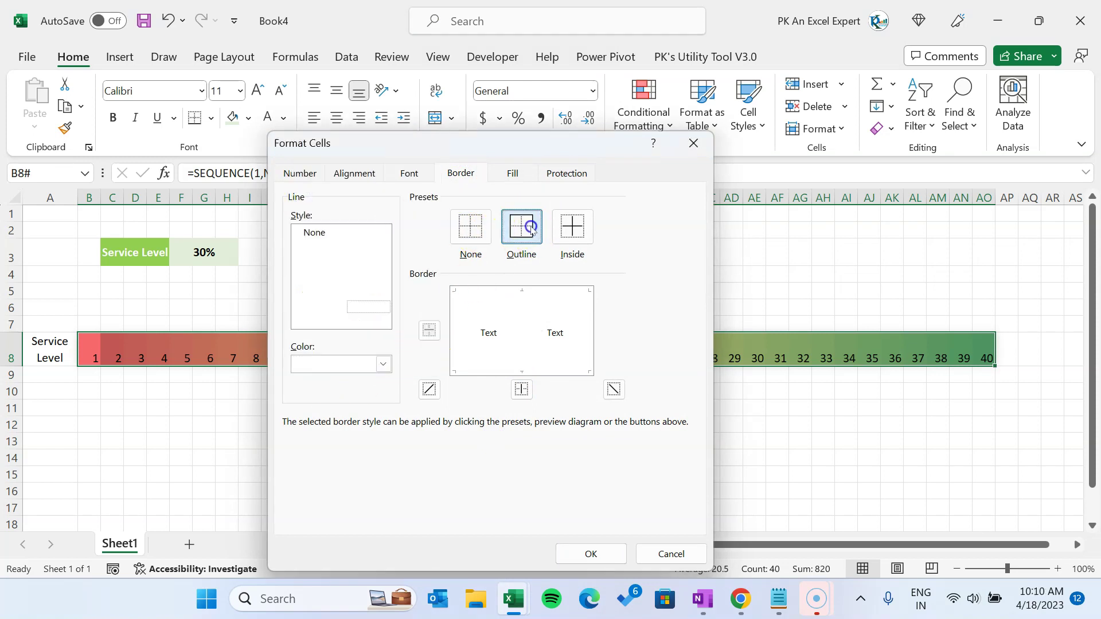
click(580, 232)
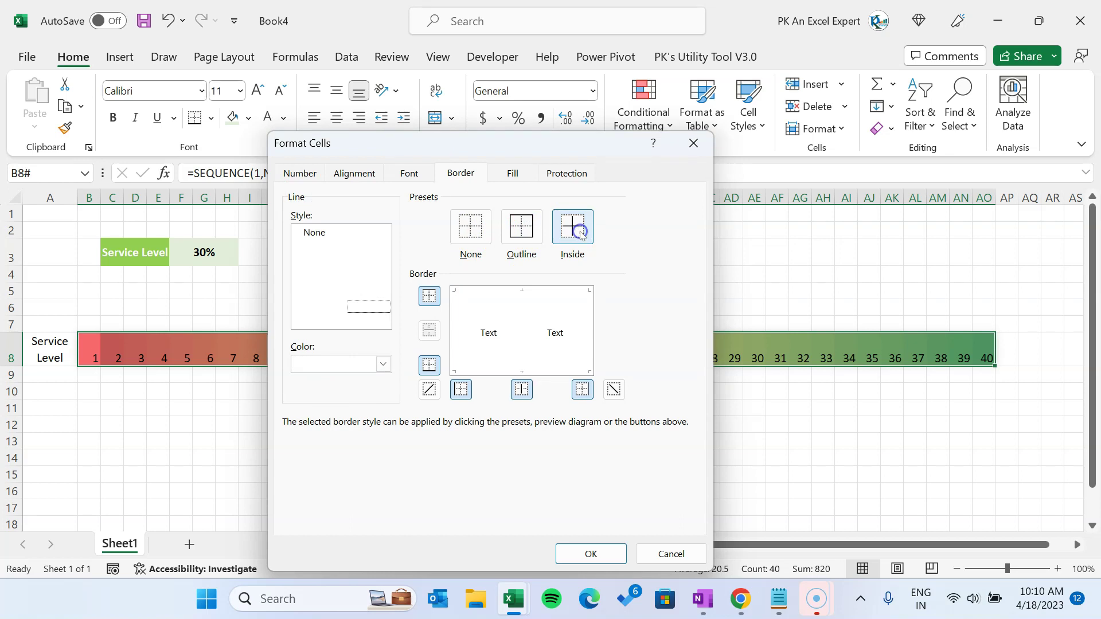
Hide the numbers in the row 8 sequence with the custom number format ;; and apply the cell formatting.
click(300, 173)
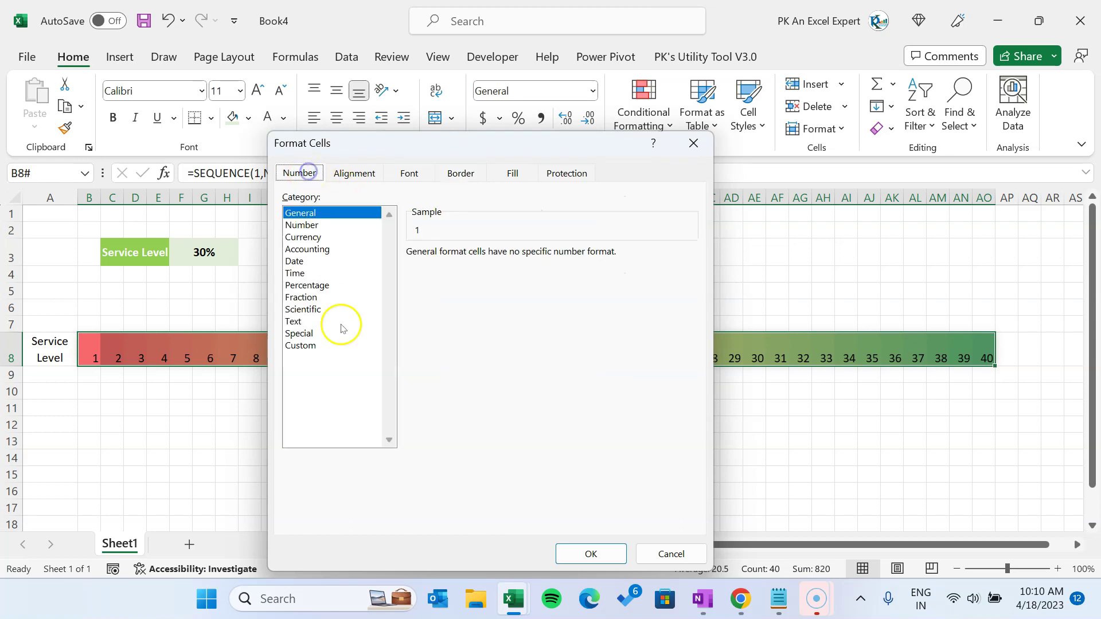
click(300, 345)
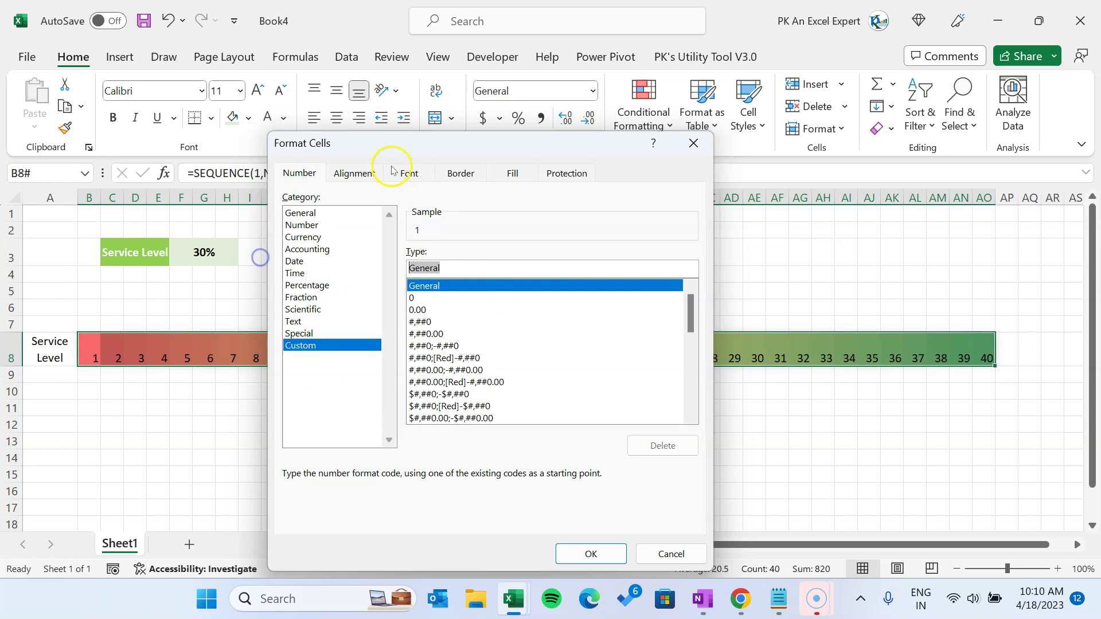
drag(363, 147, 496, 135)
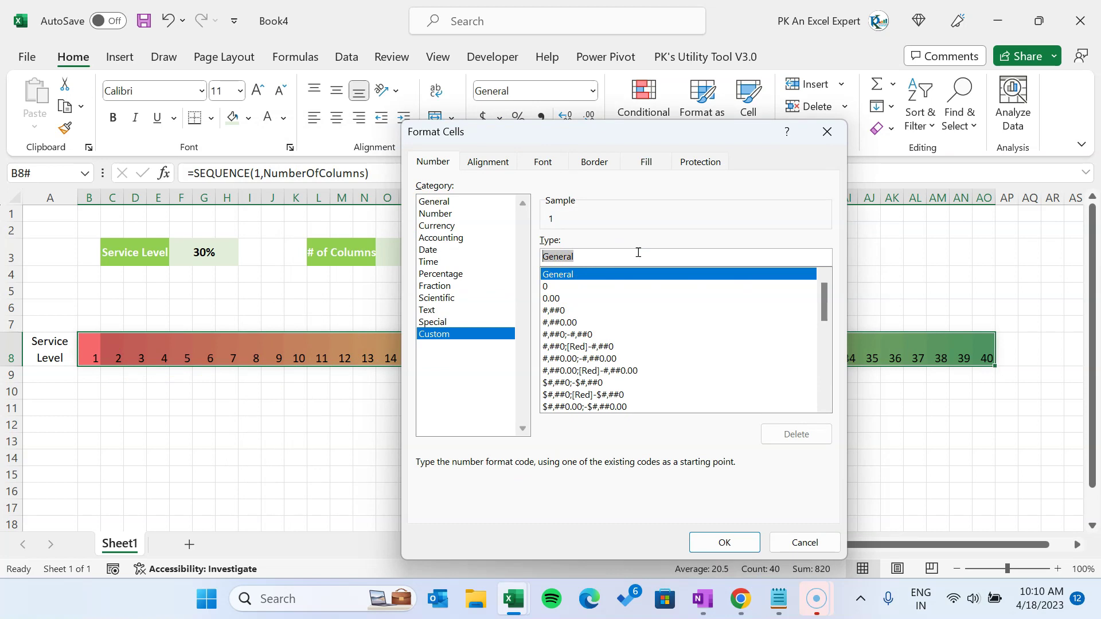
text(;;)
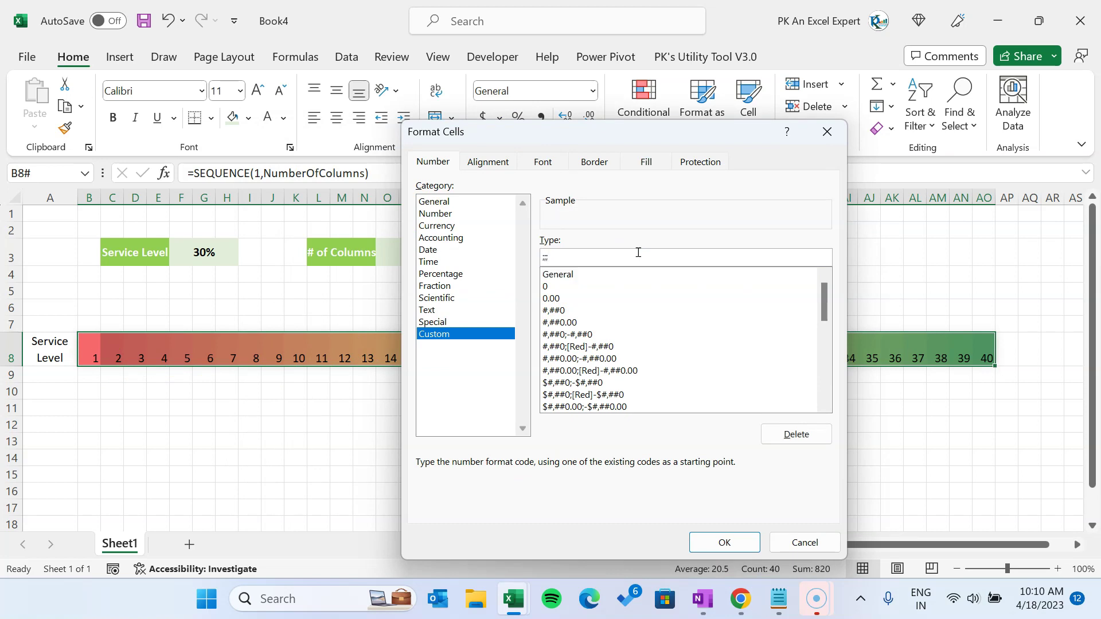
click(724, 542)
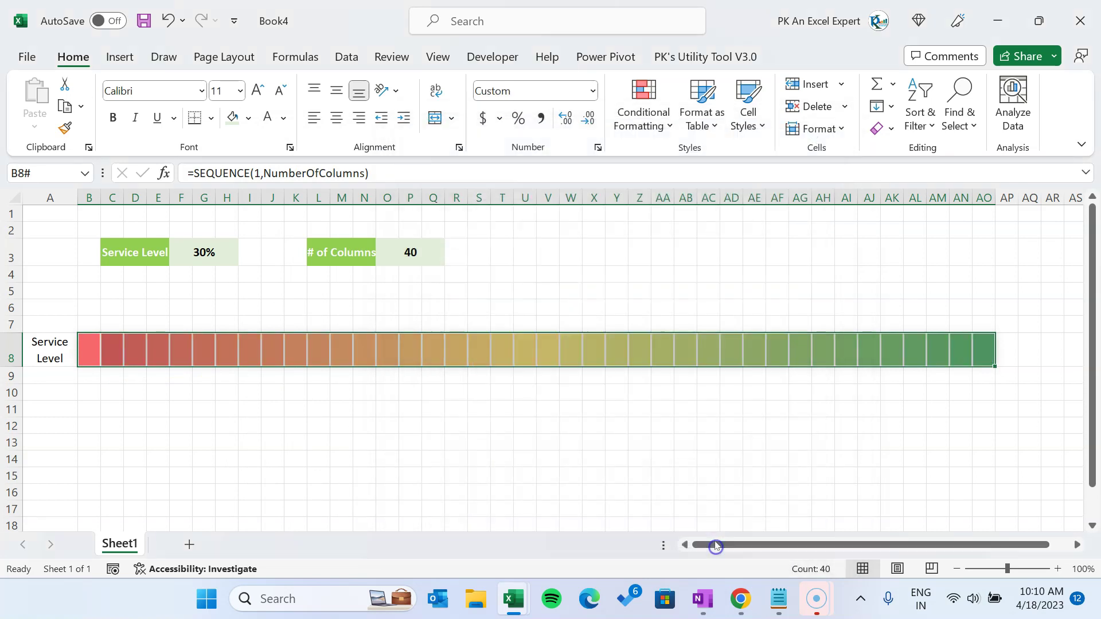
click(659, 418)
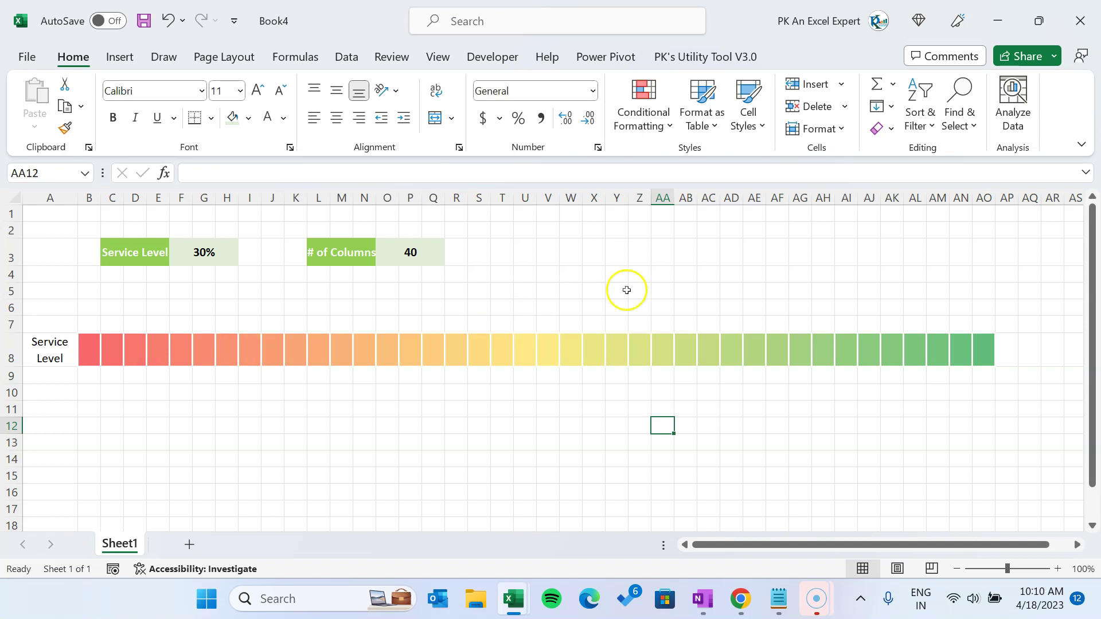
Turn off the gridlines on Sheet1.
click(437, 57)
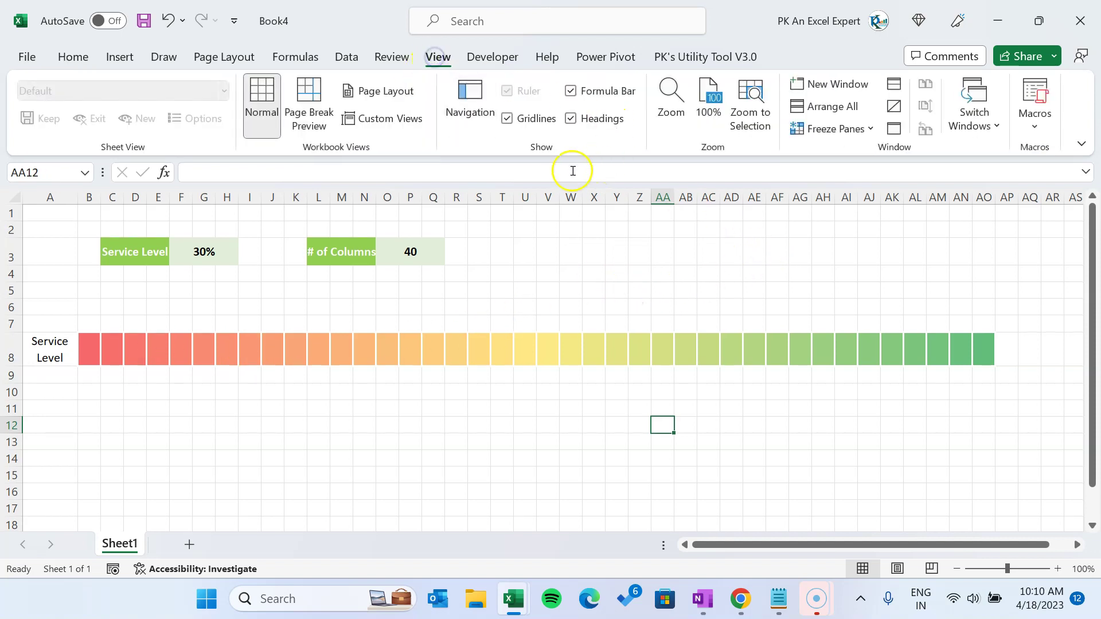
click(522, 118)
click(456, 475)
Test the coloured bar with # of Columns values of 20 and 10.
click(419, 257)
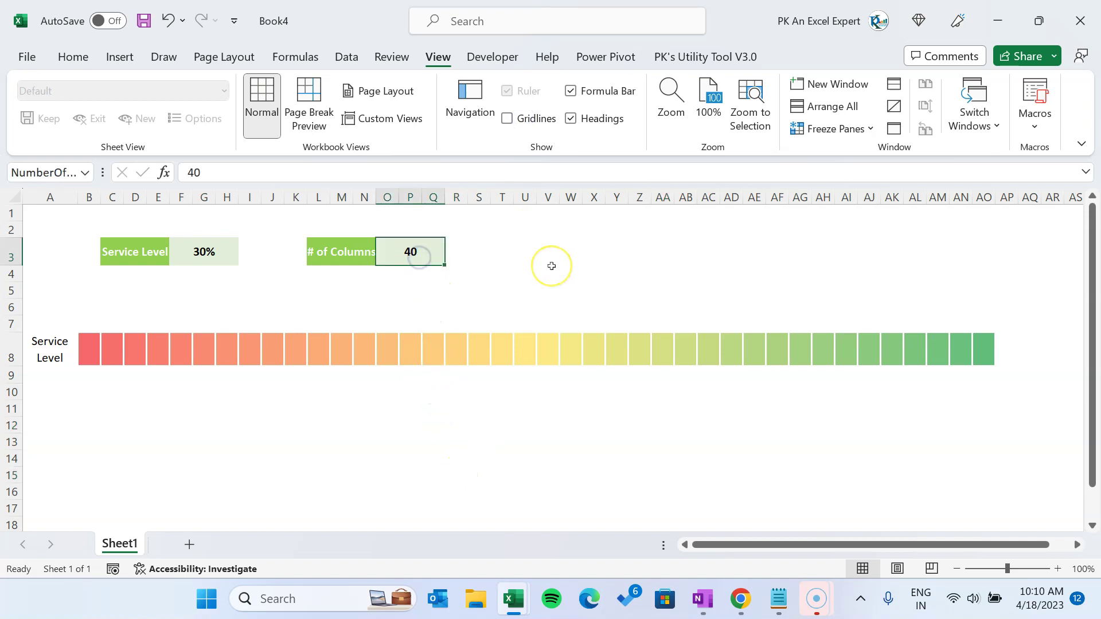
text(20)
key(Return)
key(Up)
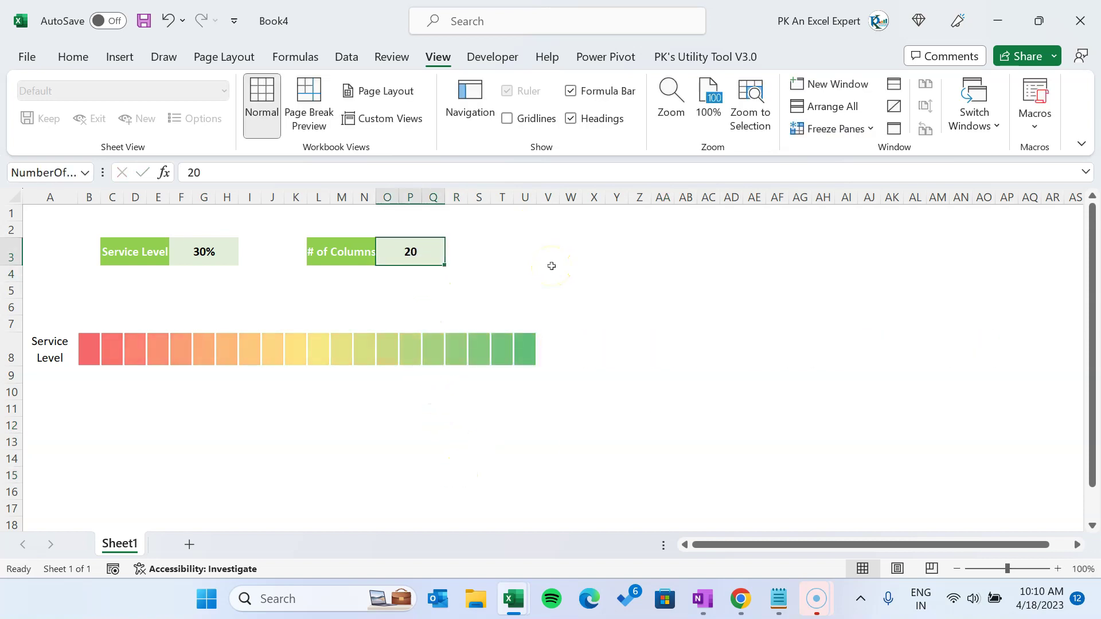
key(BackSpace)
key(BackSpace)
text(10)
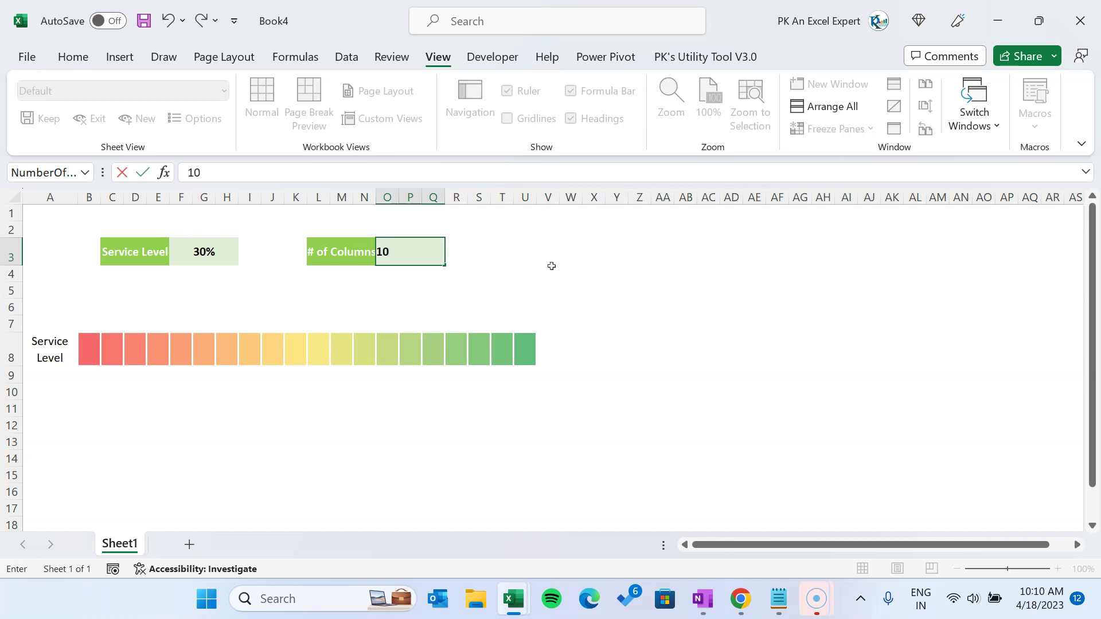
key(Return)
key(Up)
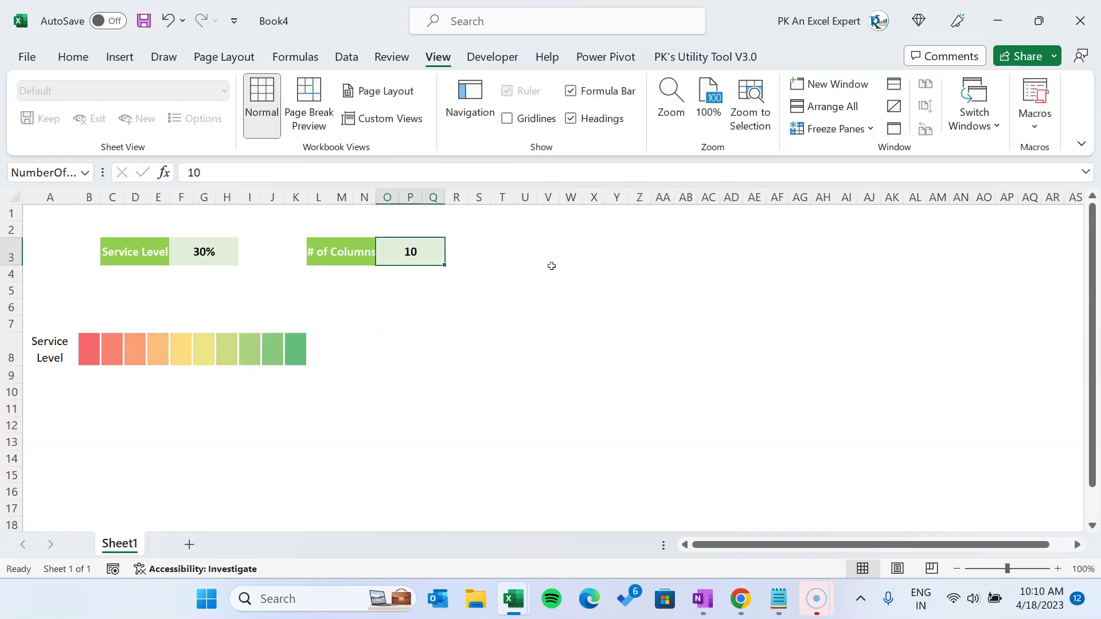
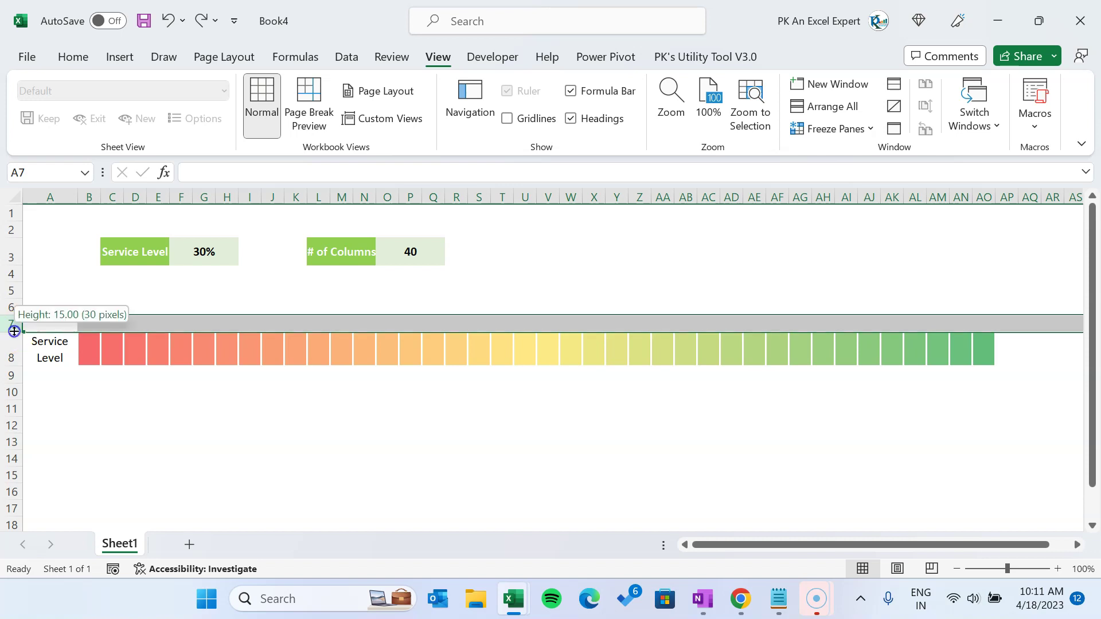
click(96, 335)
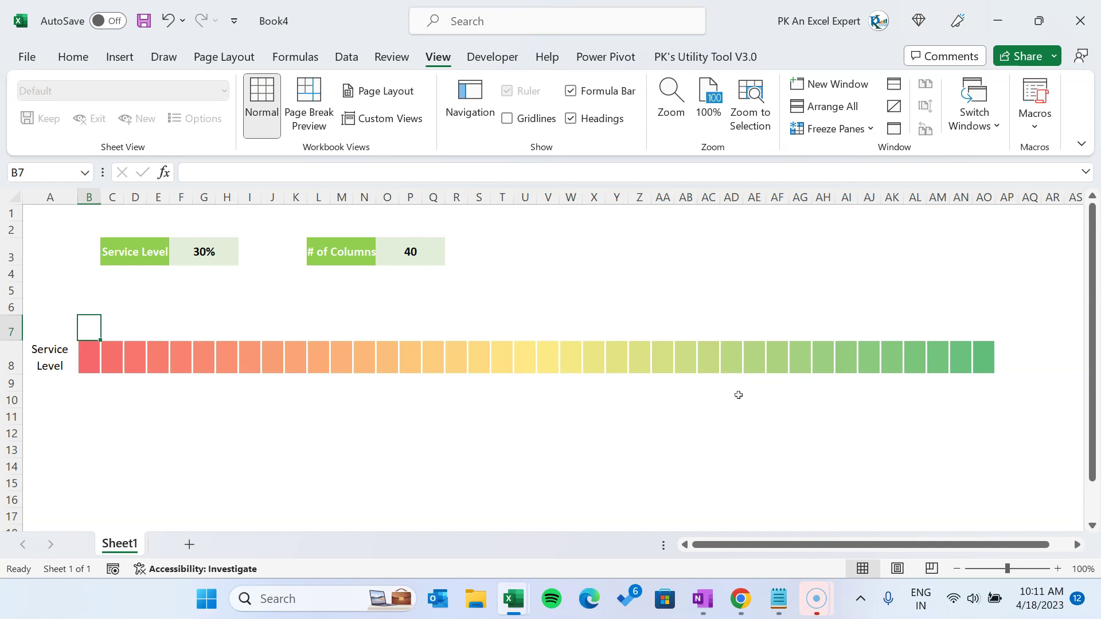
key(Down)
key(Down)
key(Down)
click(137, 247)
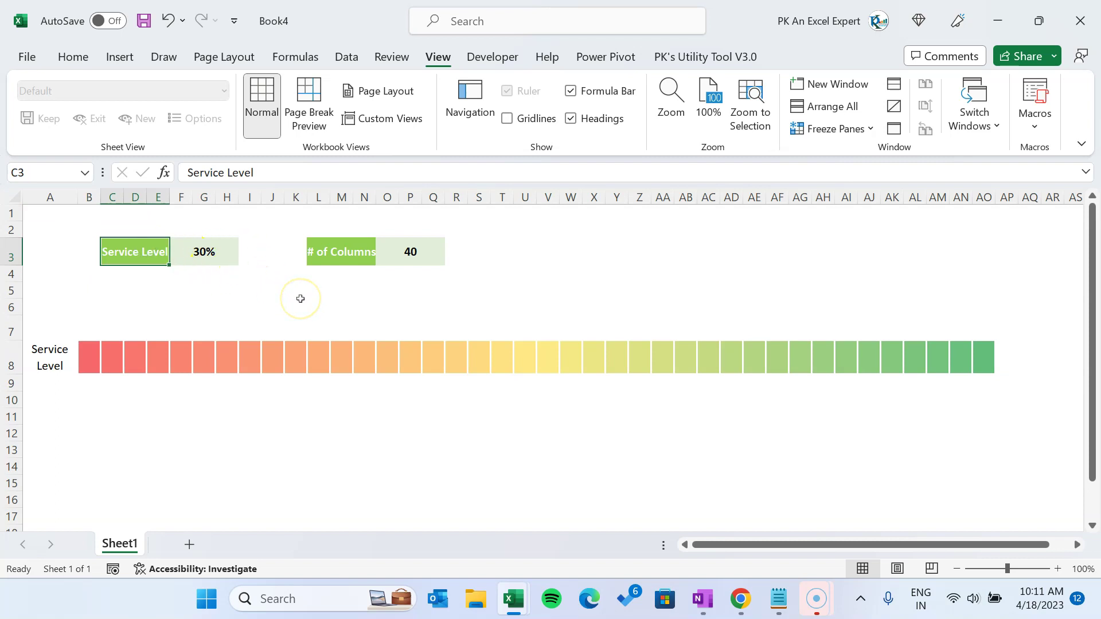
click(93, 386)
drag(93, 386, 988, 386)
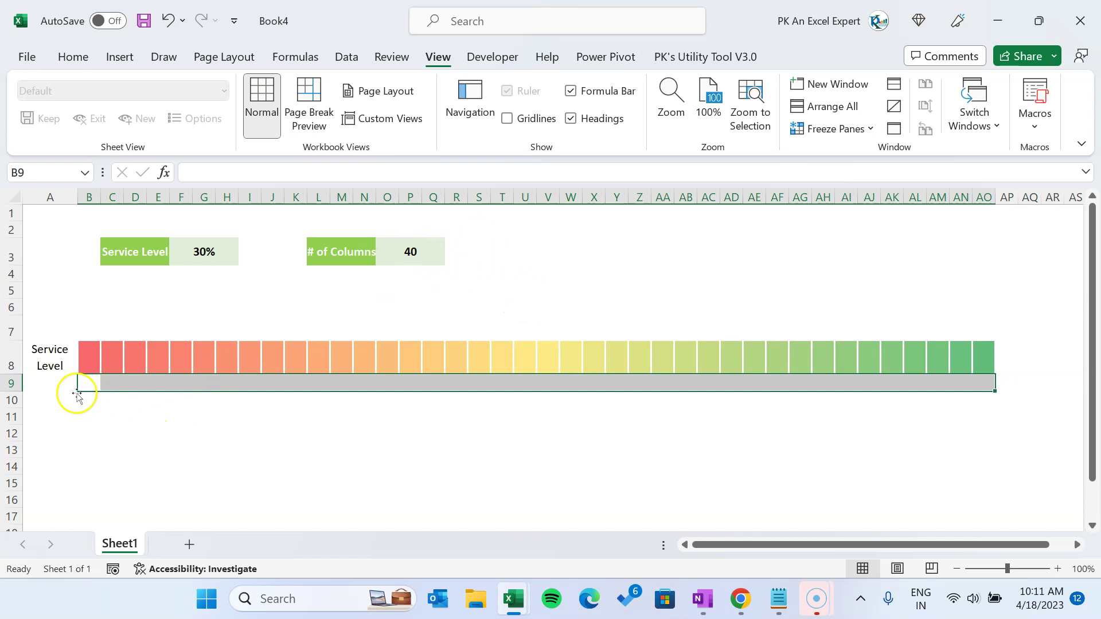
click(90, 382)
click(89, 399)
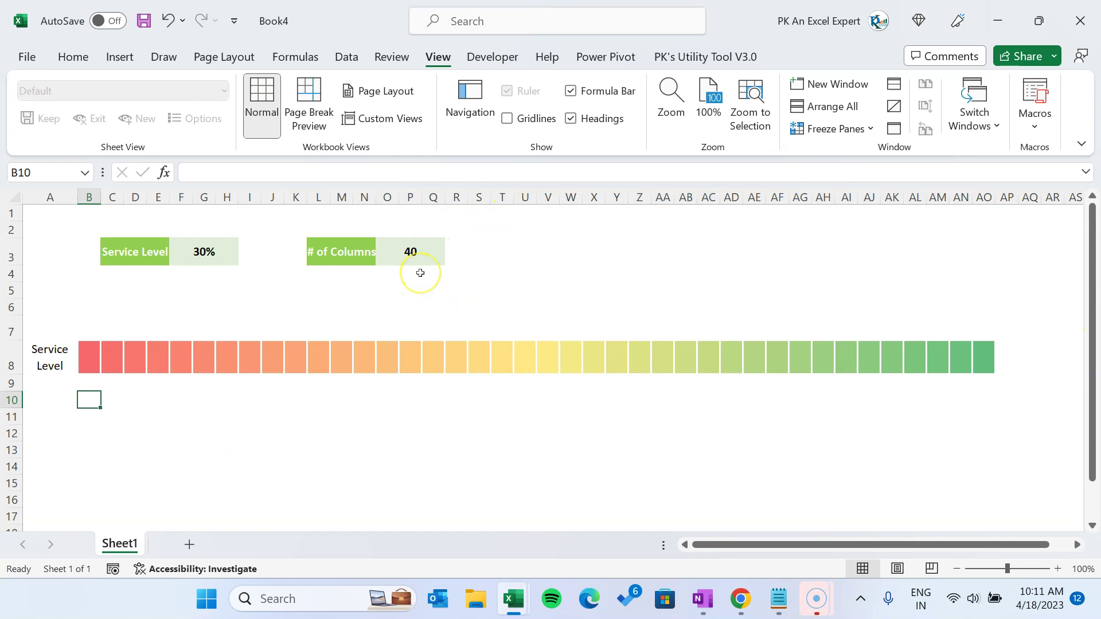
text(=seq)
key(Tab)
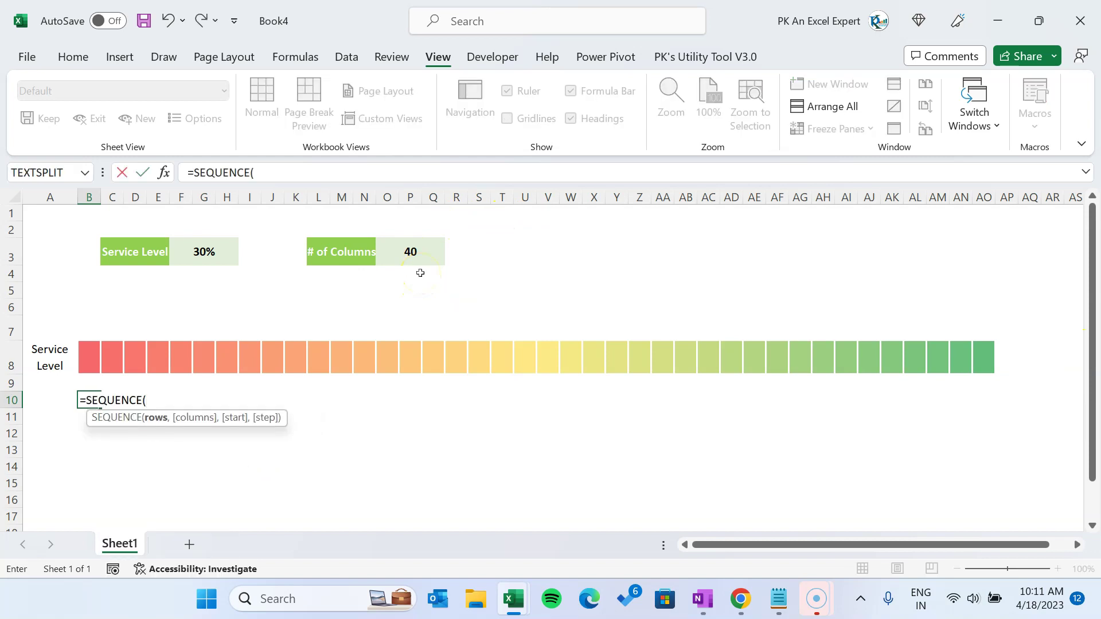
text(1,)
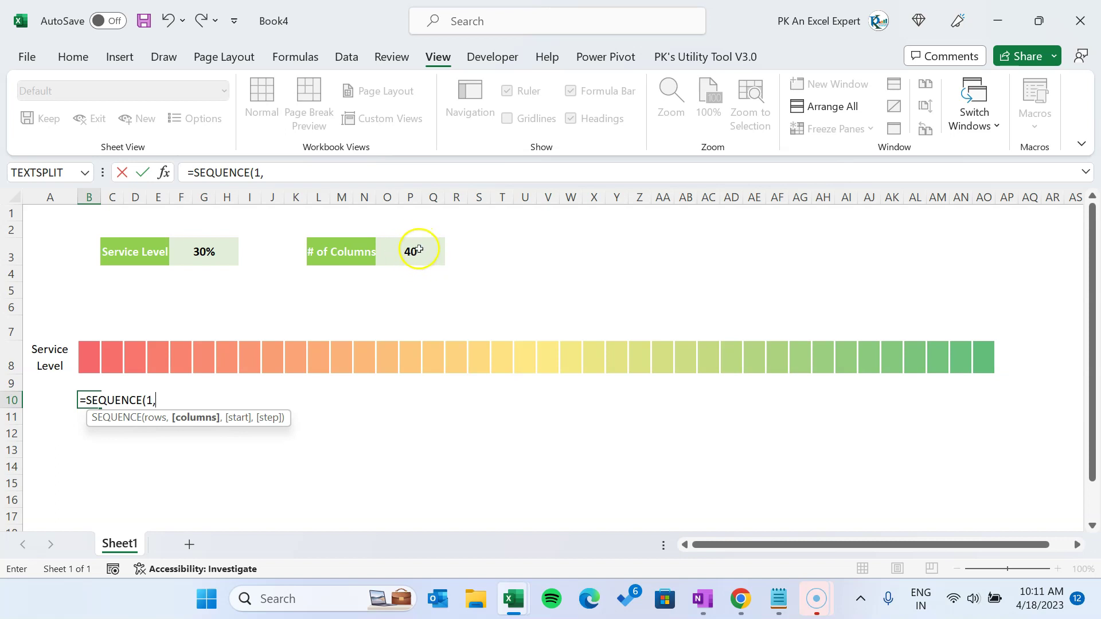
click(417, 248)
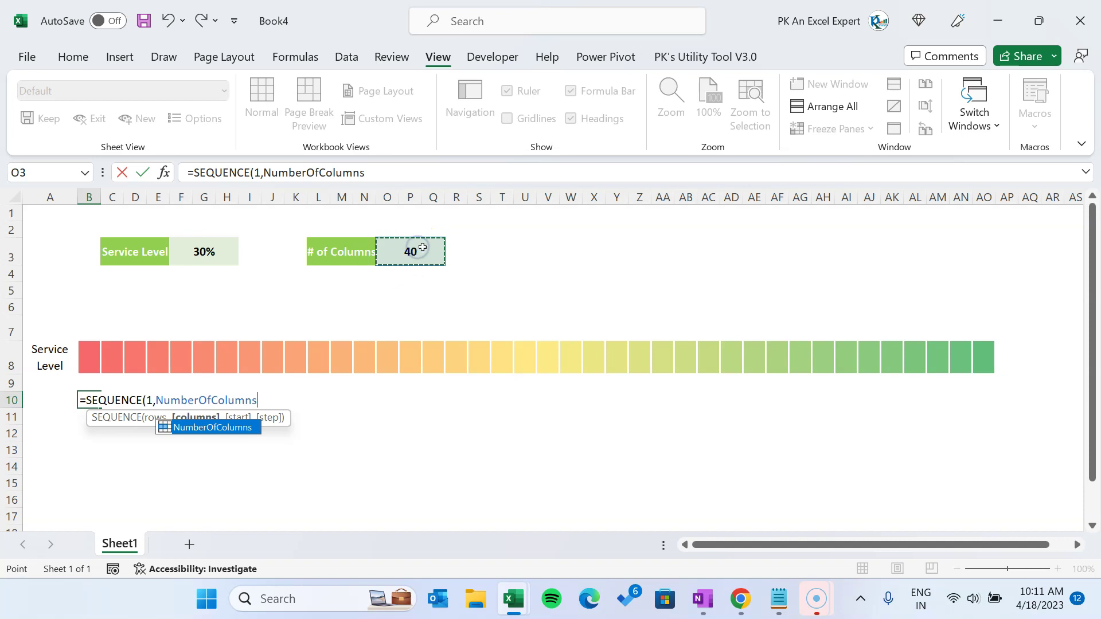
text(,)
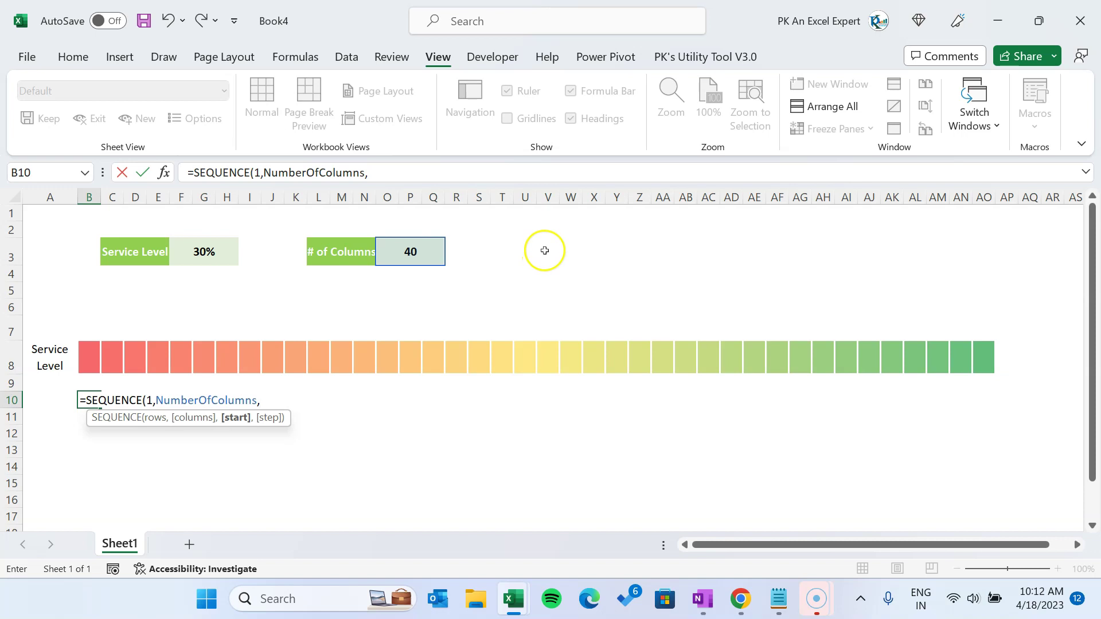
key(Escape)
Test the coloured bar with a # of Columns value of 10 and set it back to 20.
click(441, 252)
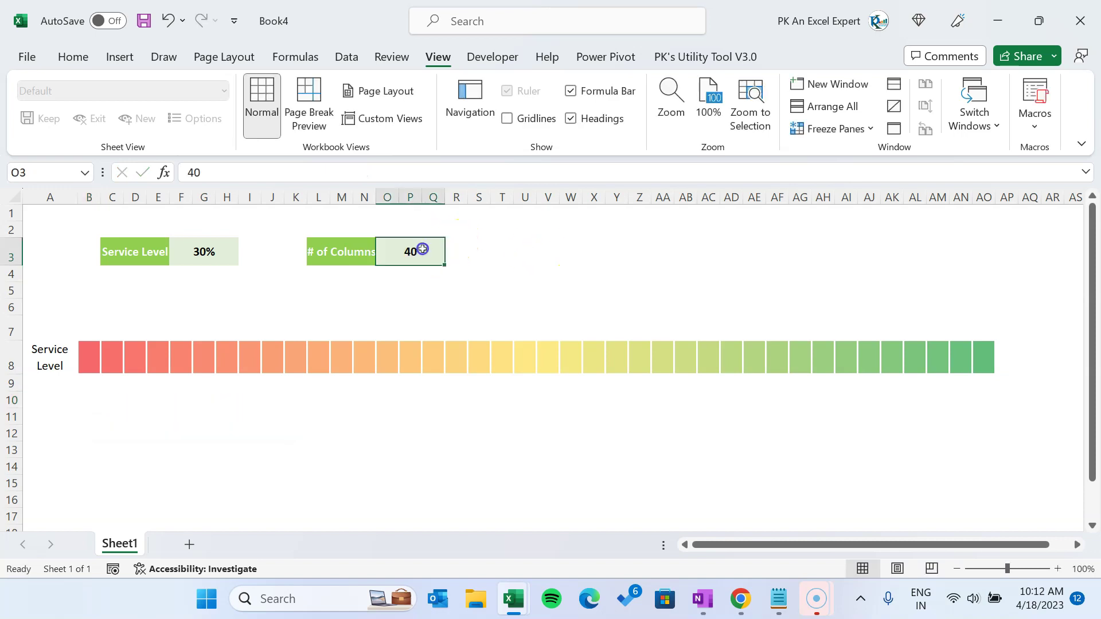
text(10)
key(Return)
click(423, 250)
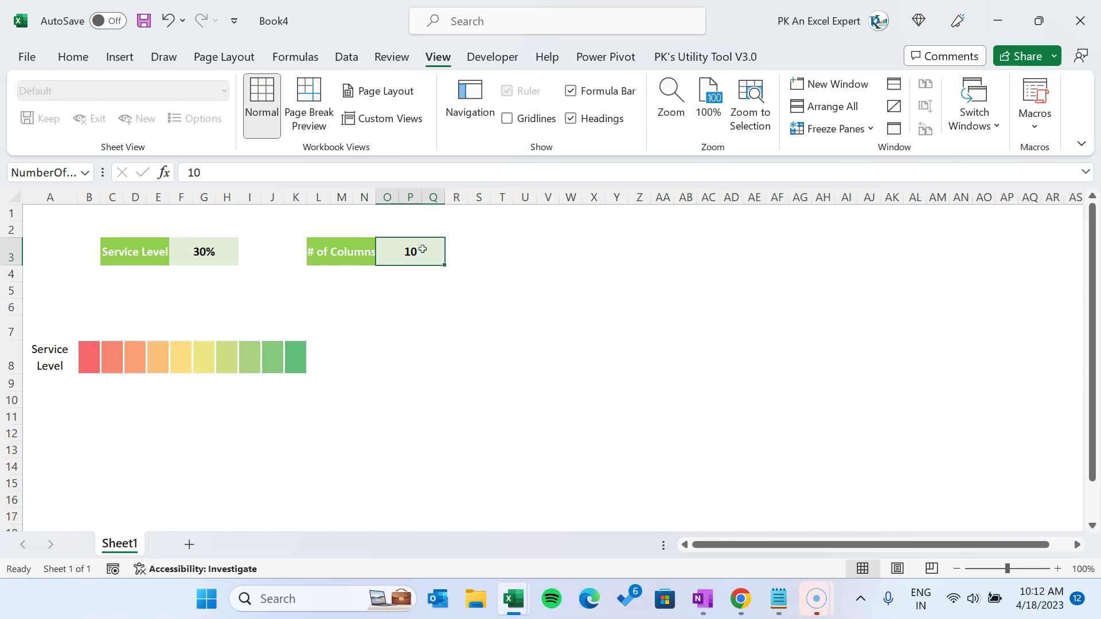
text(20)
key(Return)
Enter the formula =100/NumberOfColumns in cell R3, beside the # of Columns value.
key(Up)
key(Right)
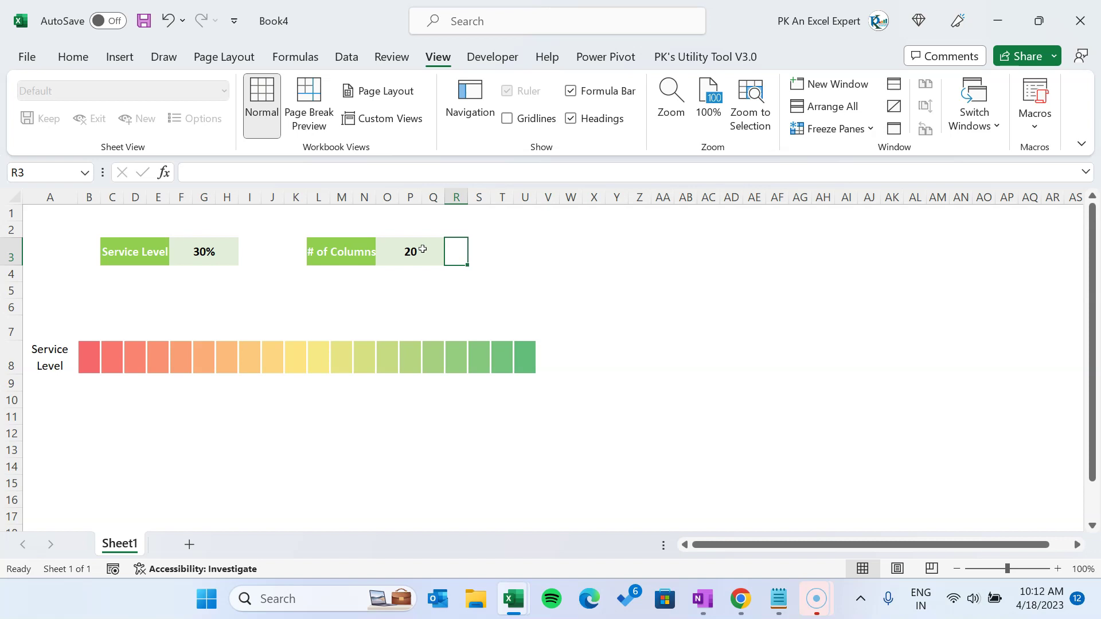
text(=100)
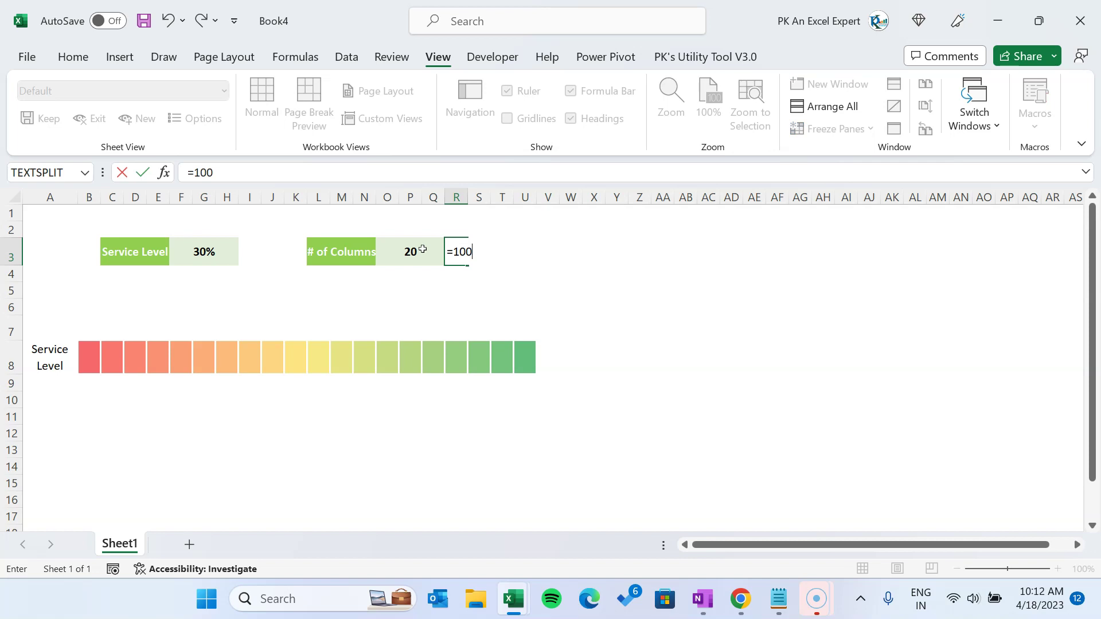
click(423, 249)
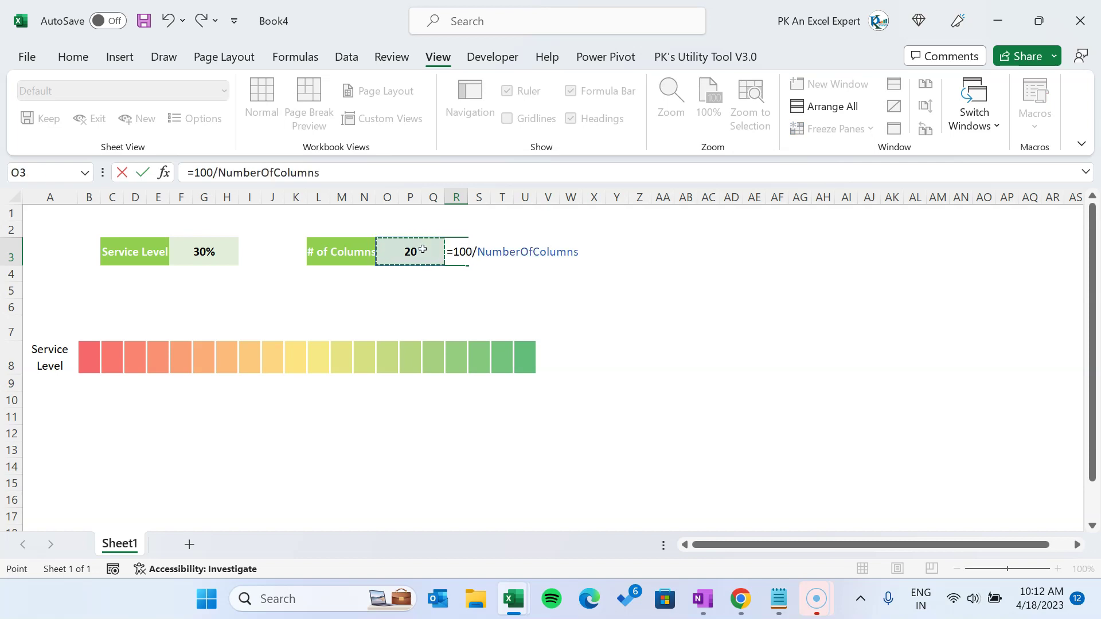
key(Return)
Copy the text of the formula =100/NumberOfColumns from cell R3.
click(423, 249)
key(Right)
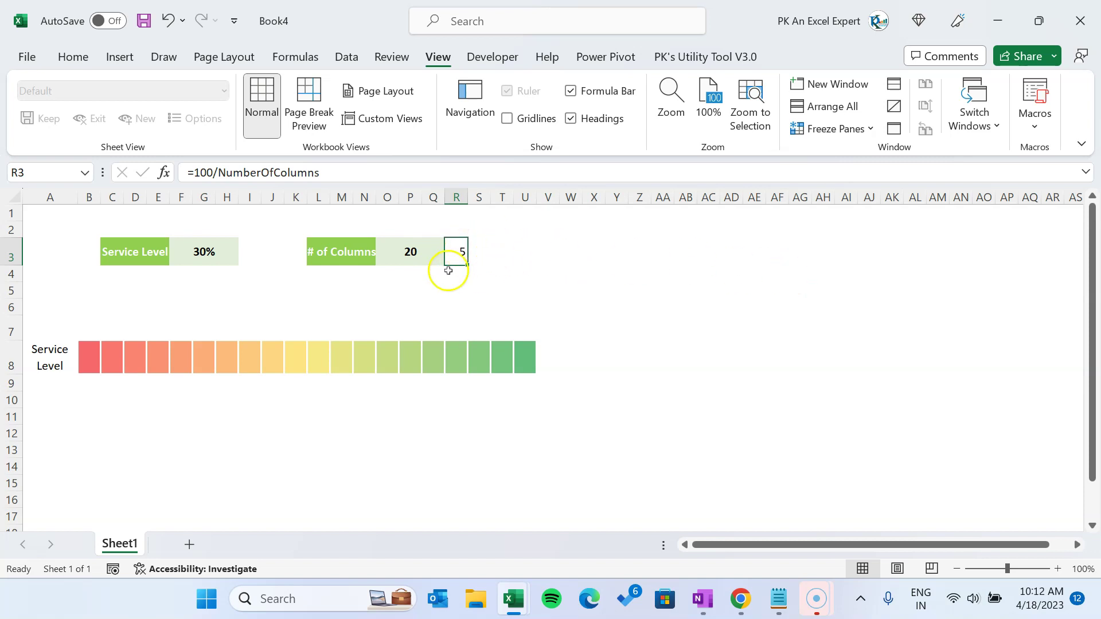
drag(321, 173, 97, 168)
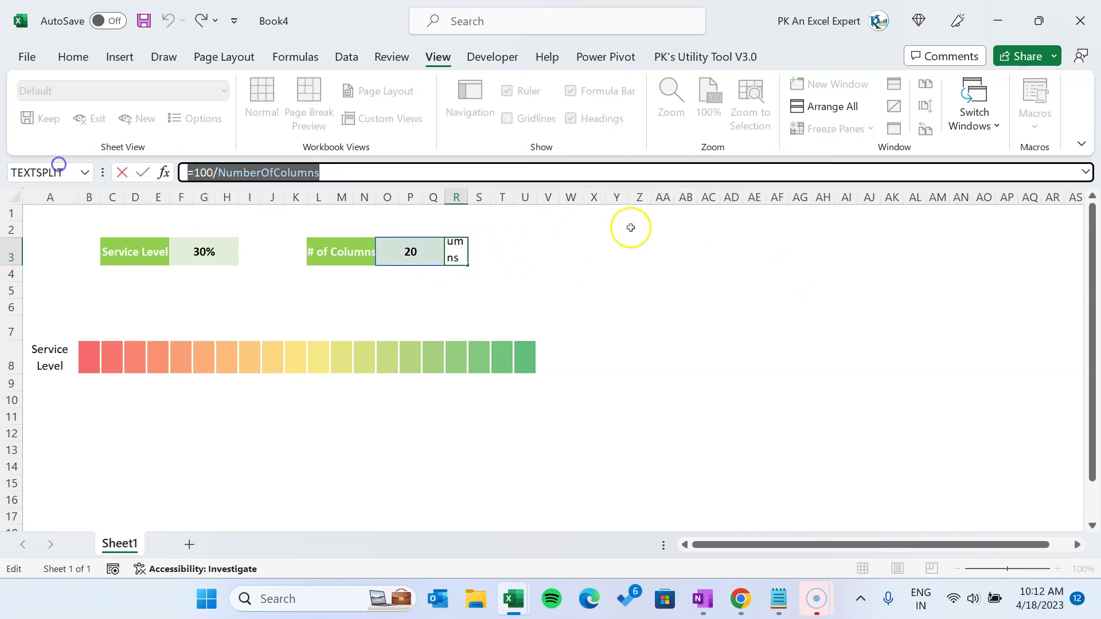
key(Escape)
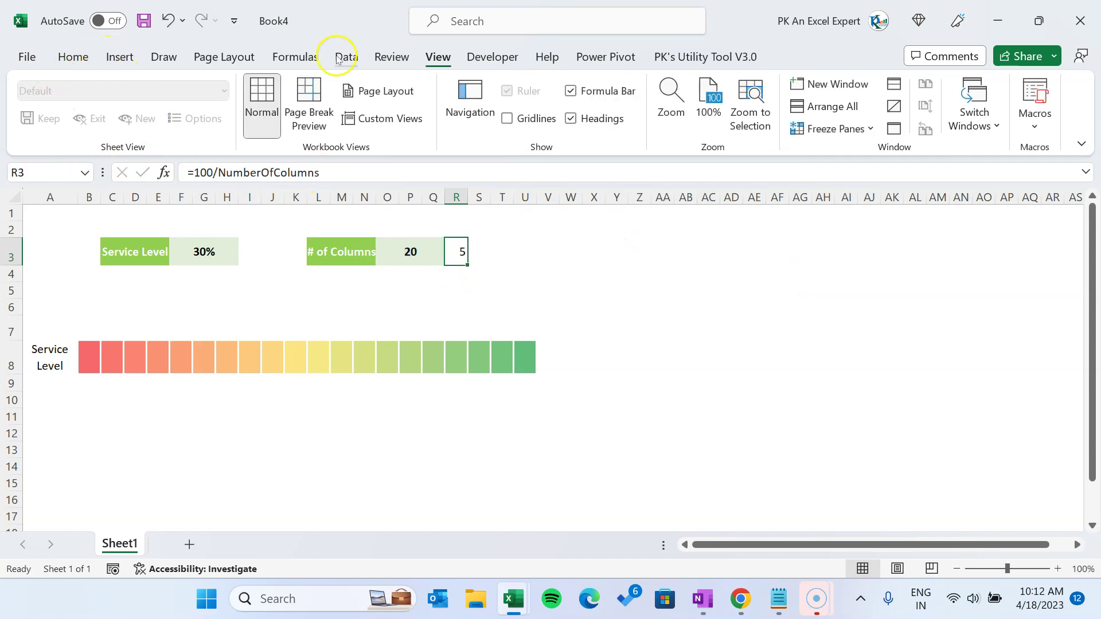
Define a workbook-scoped name Start that refers to =100/NumberOfColumns.
click(297, 57)
click(434, 97)
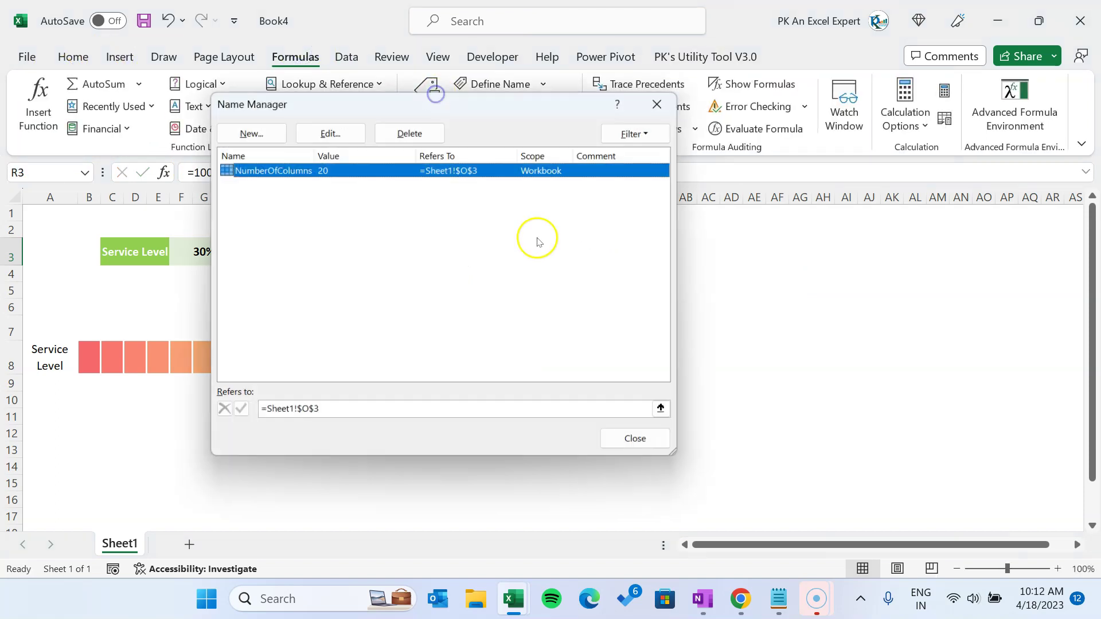
click(246, 133)
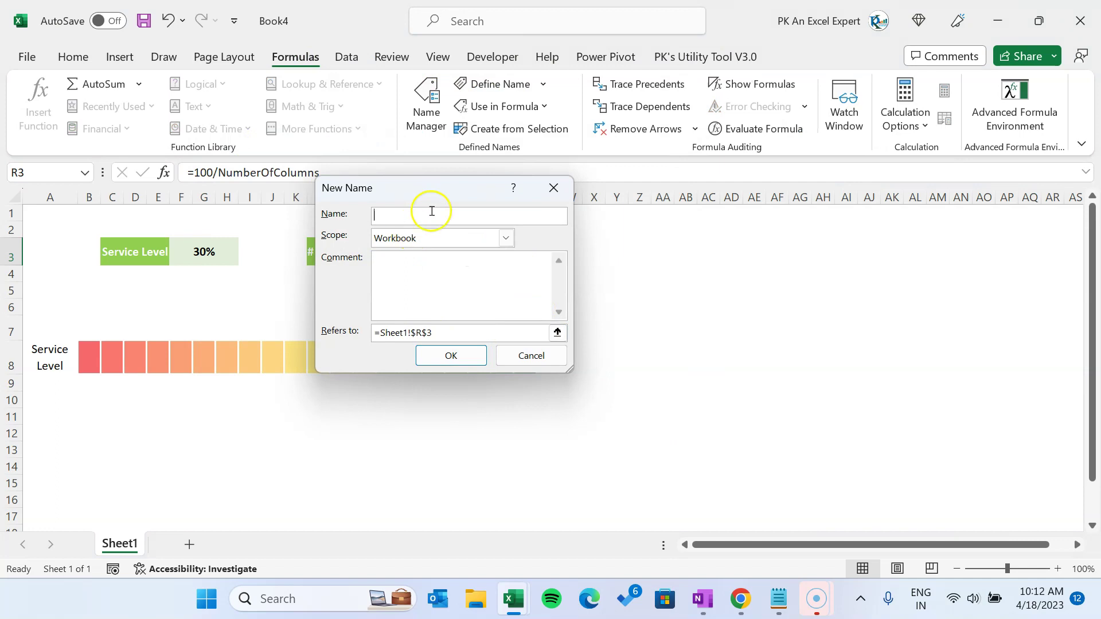
drag(432, 187, 469, 238)
text(Start)
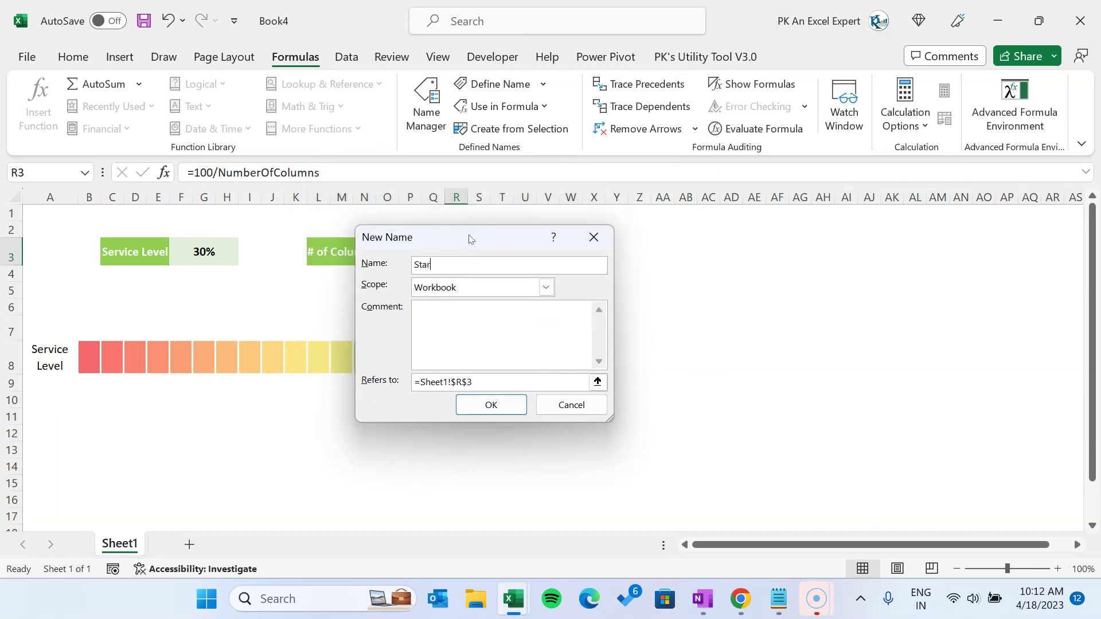
click(450, 380)
key(ctrl+a)
key(ctrl+v)
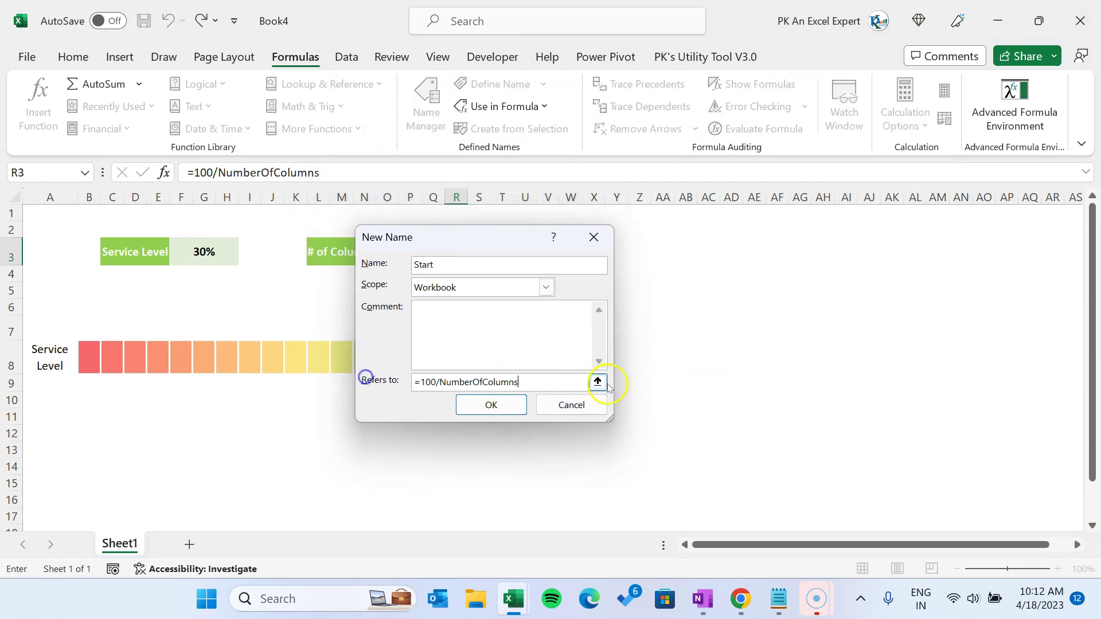
click(512, 406)
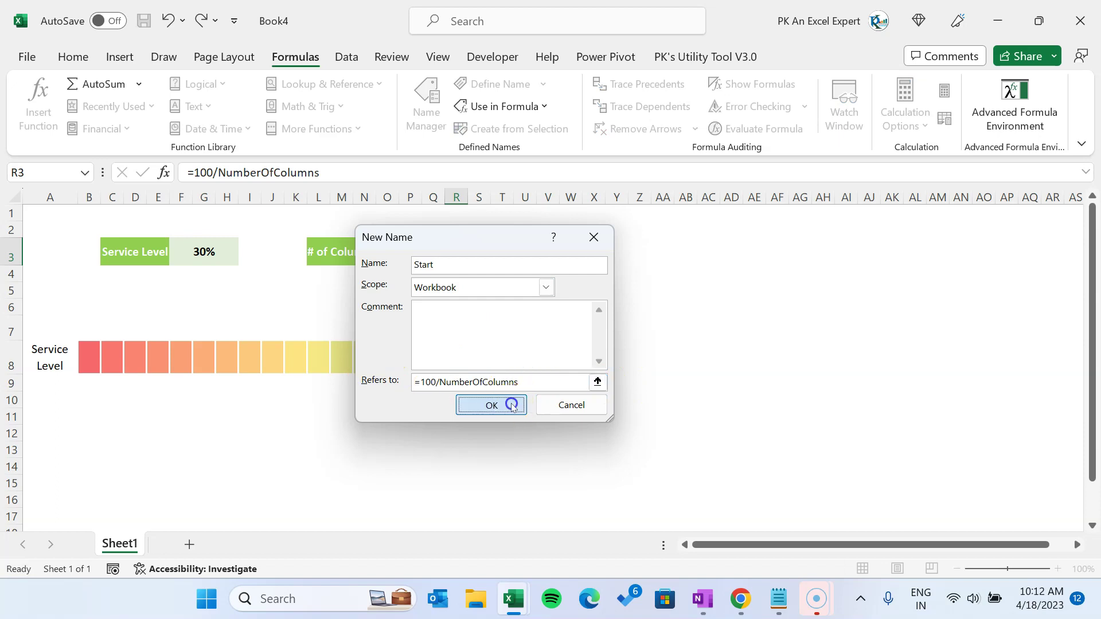
Define a second name Step that also refers to =100/NumberOfColumns and close the Name Manager.
click(294, 180)
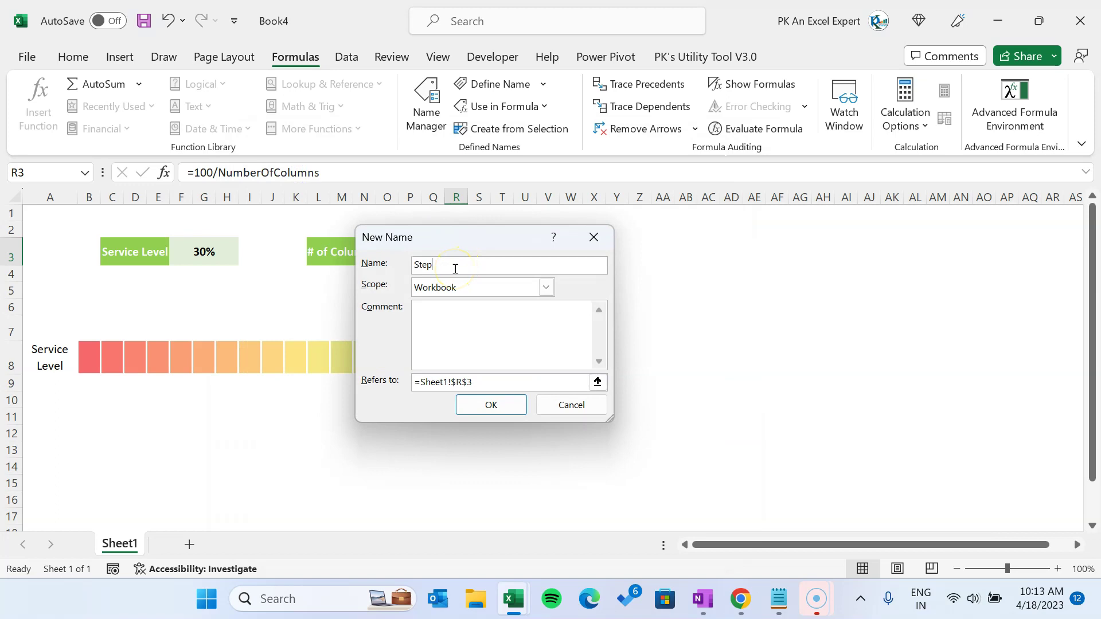
click(488, 382)
key(ctrl+a)
key(ctrl+v)
click(491, 405)
click(679, 490)
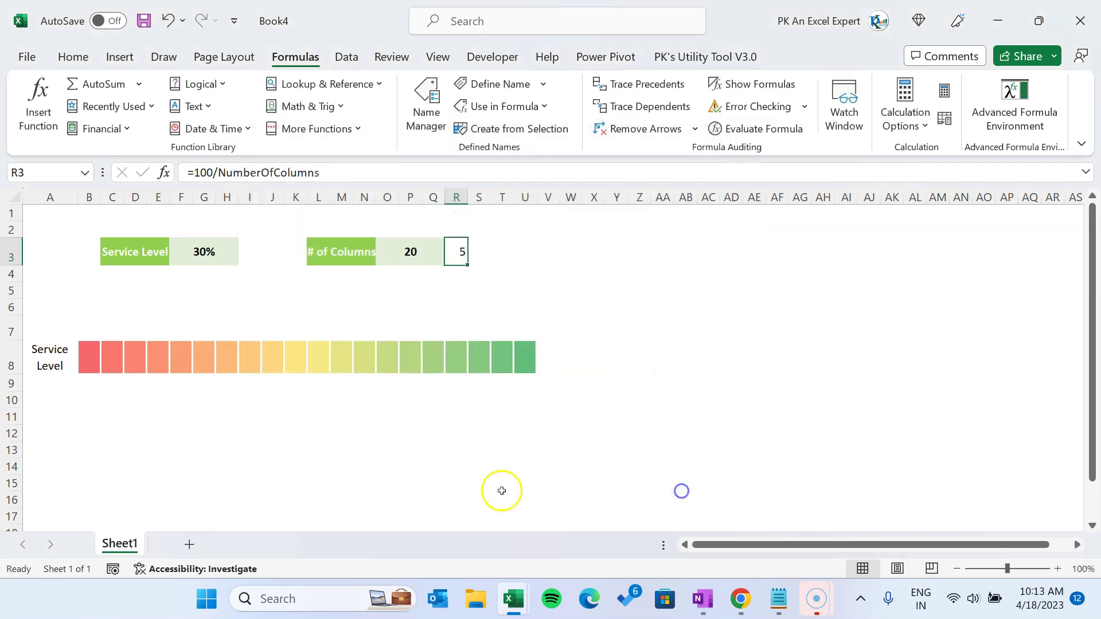
Enter the formula =SEQUENCE(1,NumberOfColumns,Start,Step) in cell B7, above the coloured bar.
click(106, 384)
click(89, 328)
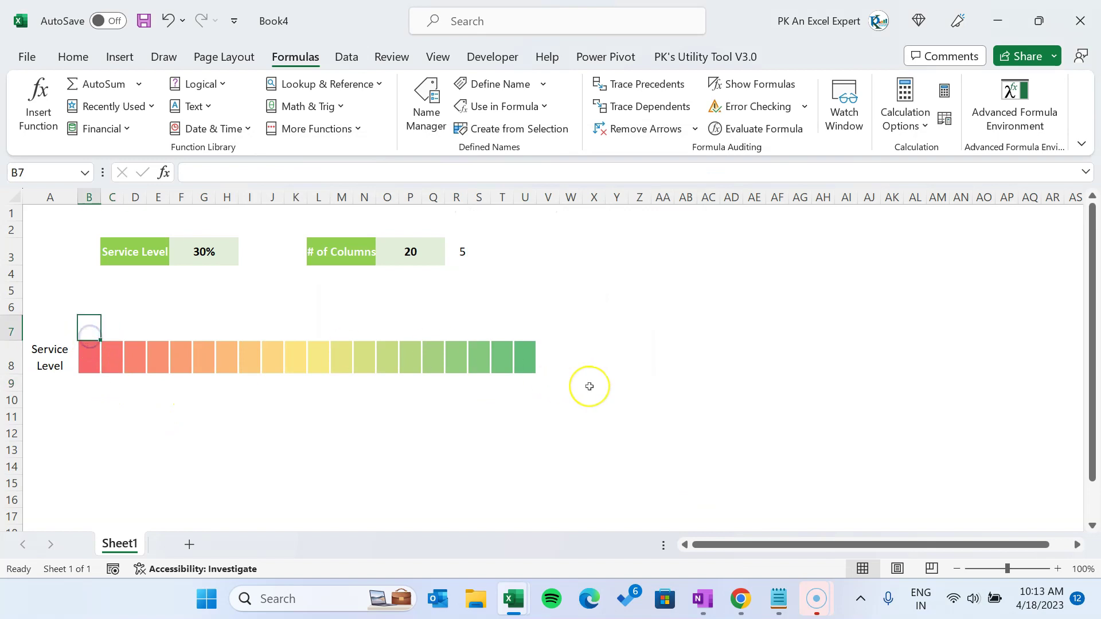
text(=seq)
key(Tab)
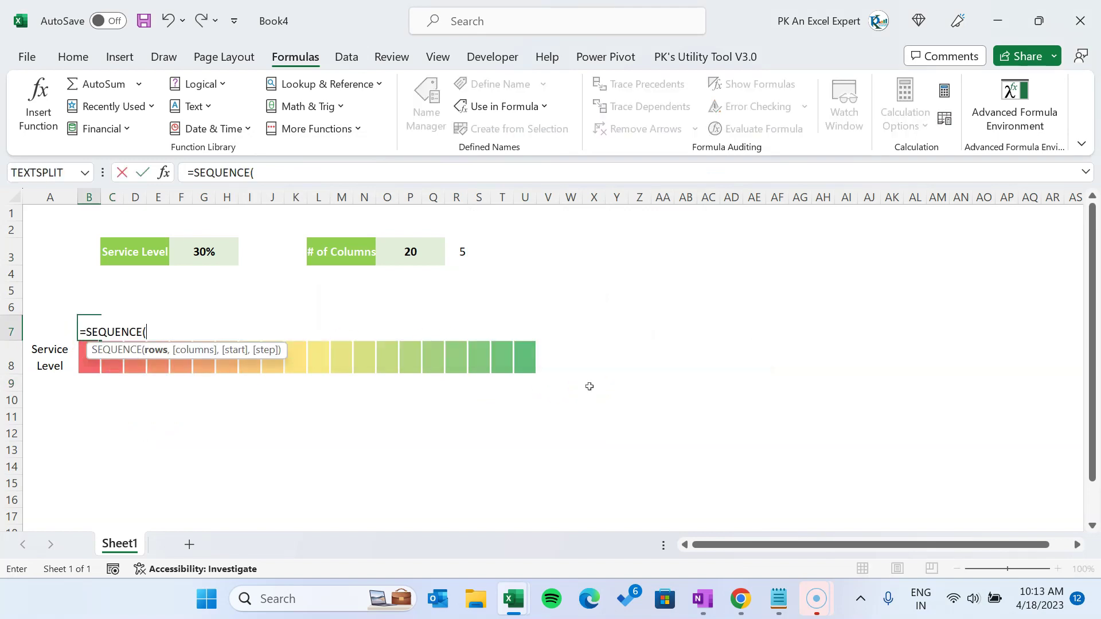
text(1,num)
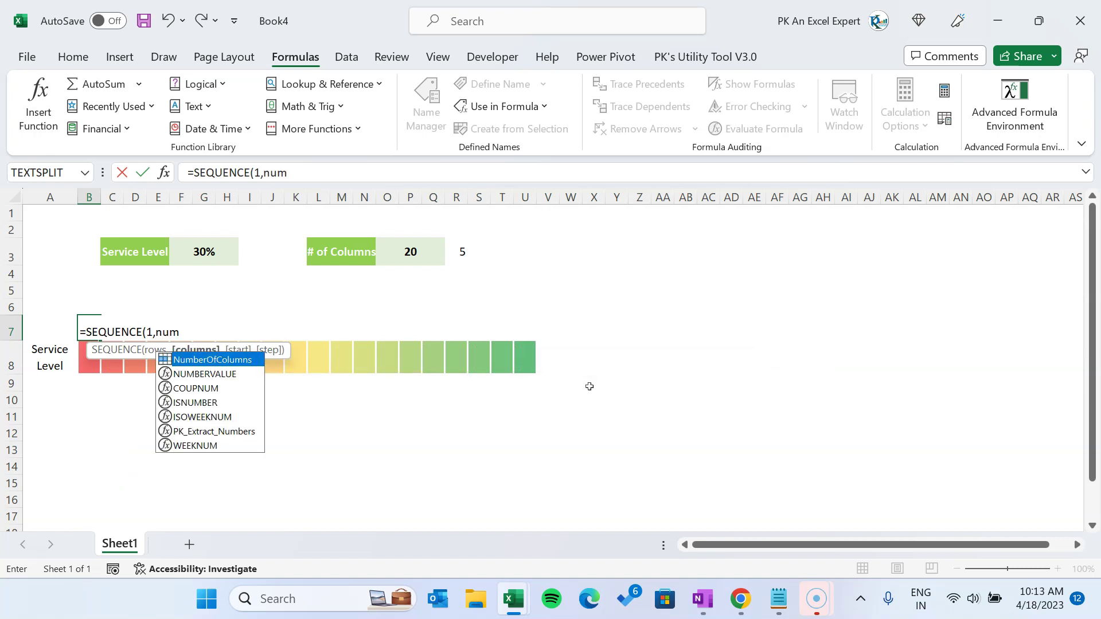
key(Tab)
text(,)
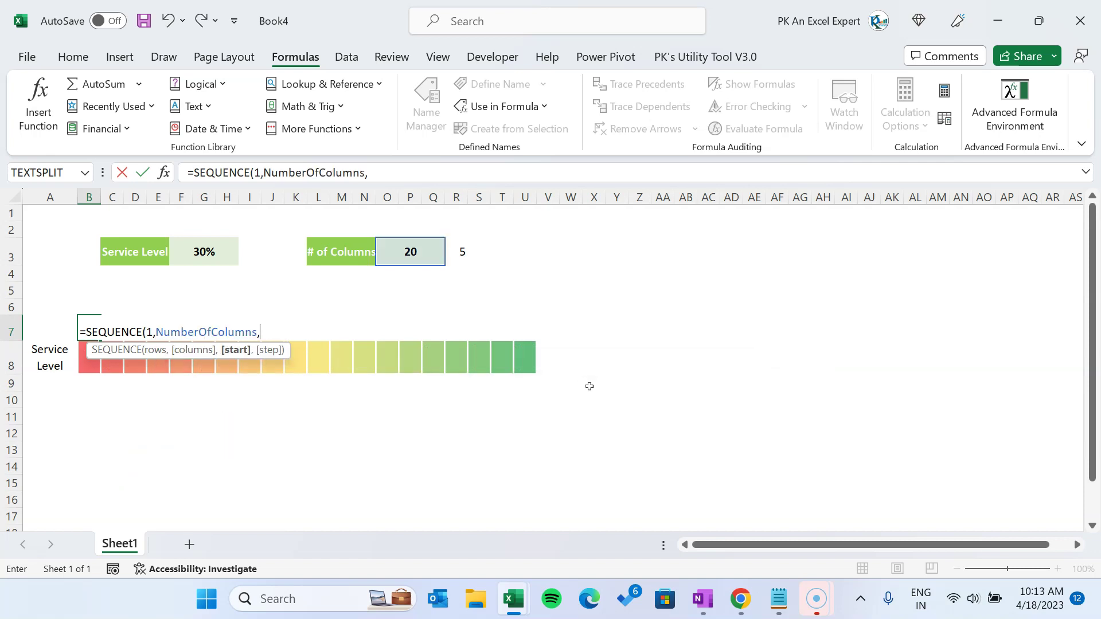
text(st)
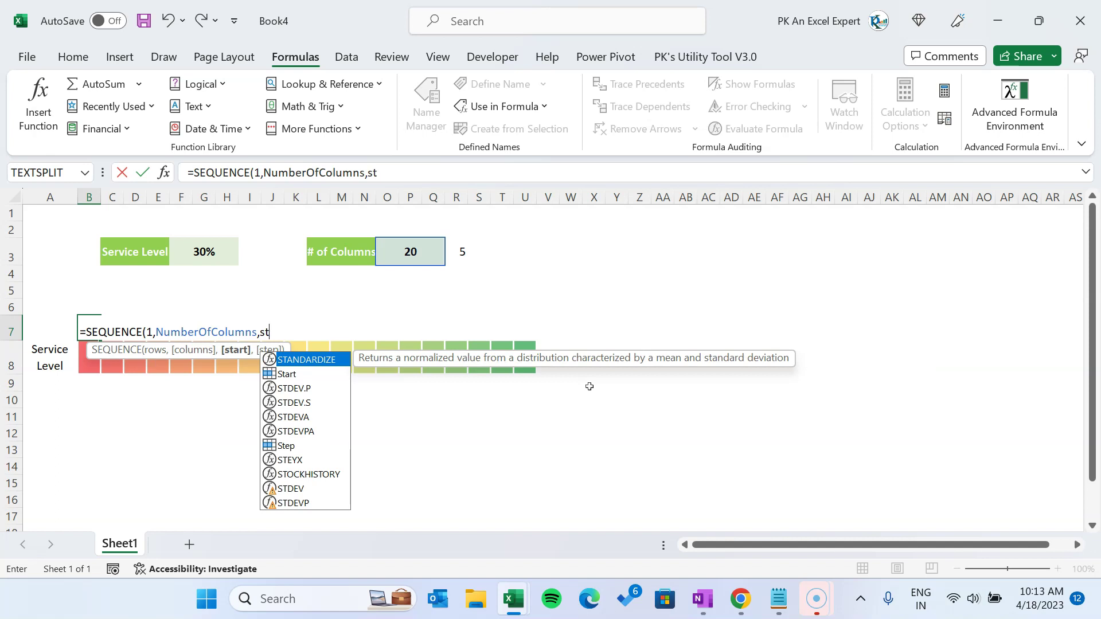
key(Down)
key(Tab)
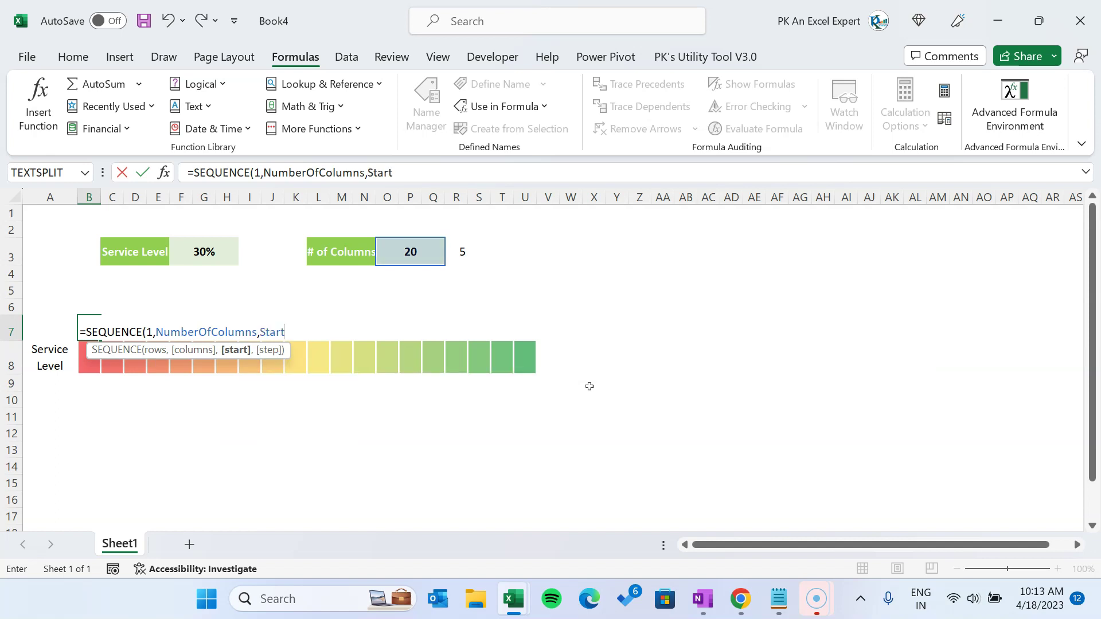
text(,ste)
key(Tab)
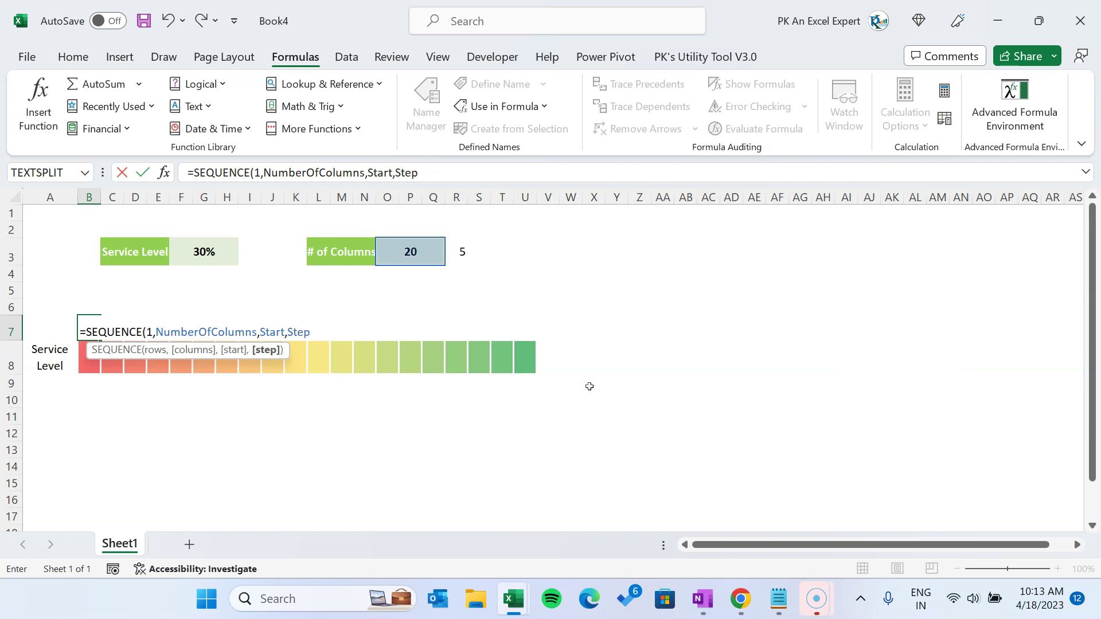
text())
key(ctrl+Return)
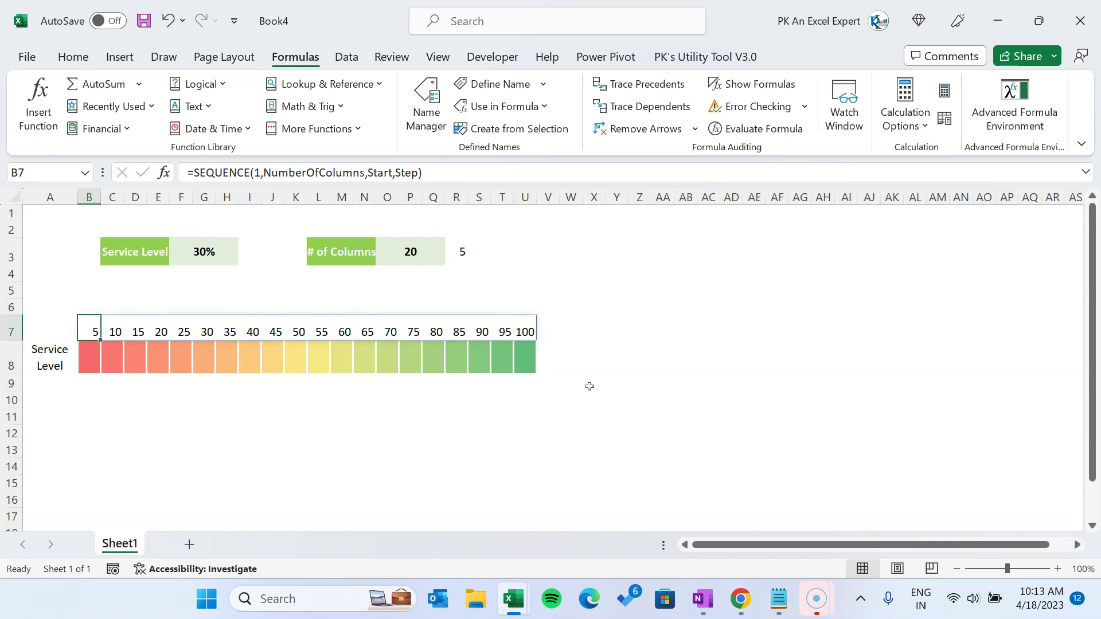
Examine the values of the row 7 sequence from its first cell to its last.
key(Right)
key(Right)
key(Right)
key(Right)
key(Right)
key(Right)
key(Right)
key(Right)
key(Right)
key(Right)
key(Right)
key(Right)
key(Right)
key(Right)
key(Right)
key(Right)
key(Right)
key(Right)
key(Right)
key(Right)
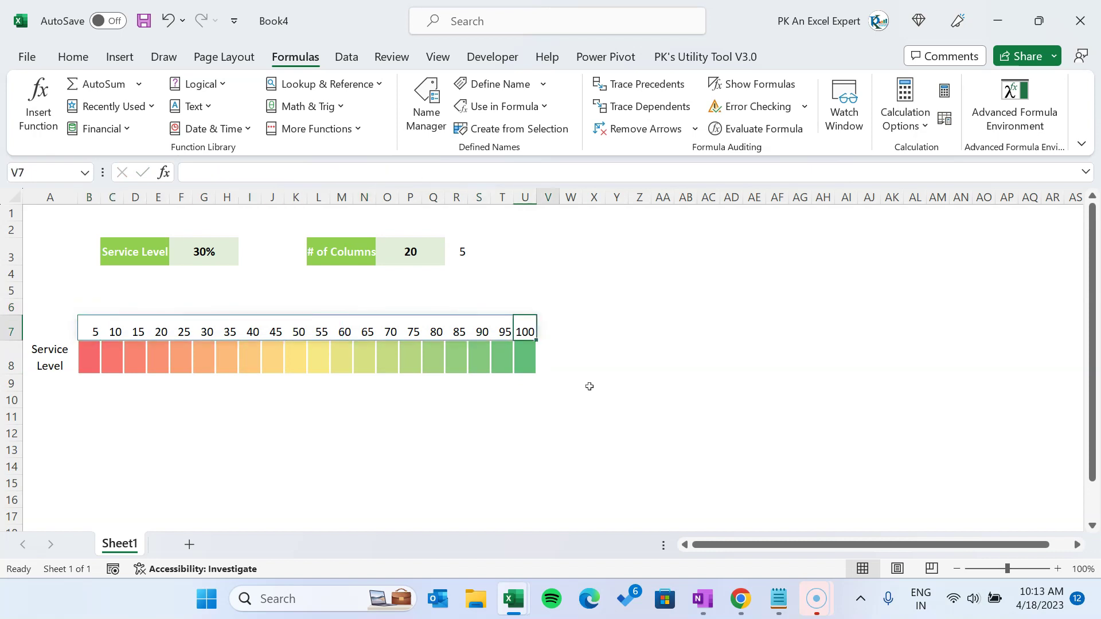
key(Left)
key(Left)
key(Left)
key(Left)
key(Left)
key(Left)
key(Left)
key(Left)
key(Left)
key(Left)
key(Left)
key(Left)
key(Left)
key(Left)
key(Left)
key(Left)
key(ctrl+Right)
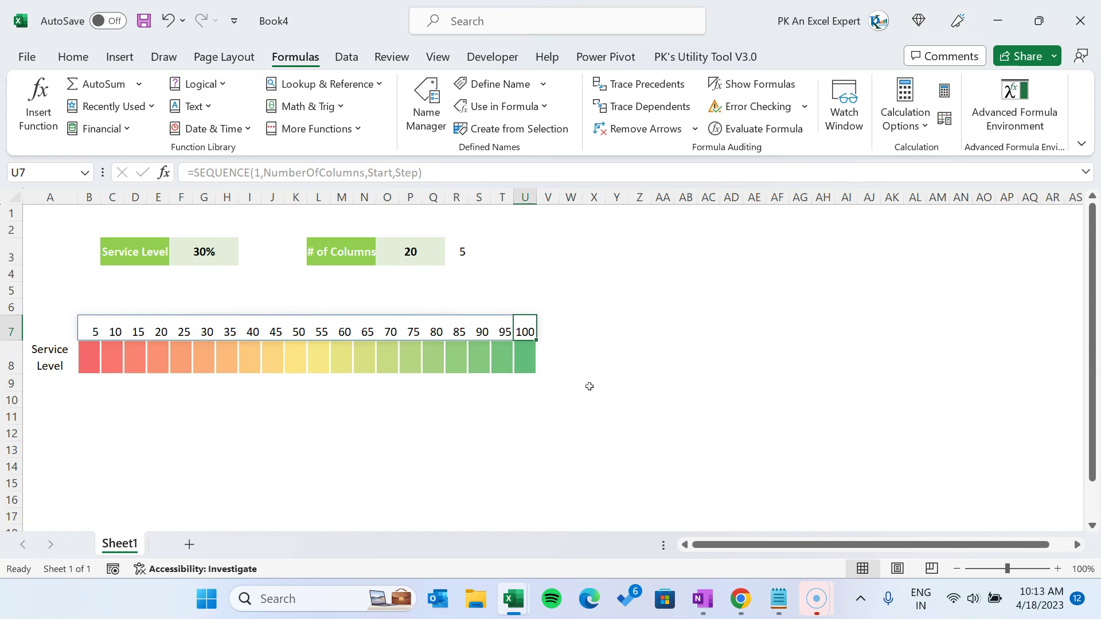
Test the indicator bar by setting the number of columns to 5 and then to 10.
click(425, 257)
text(5)
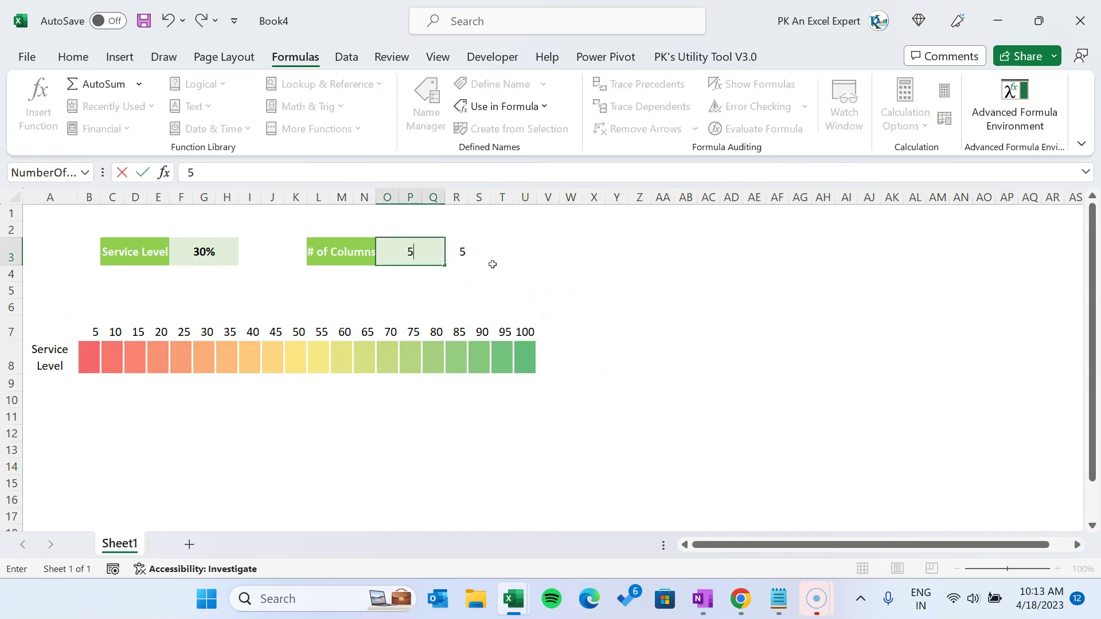
key(Return)
key(Up)
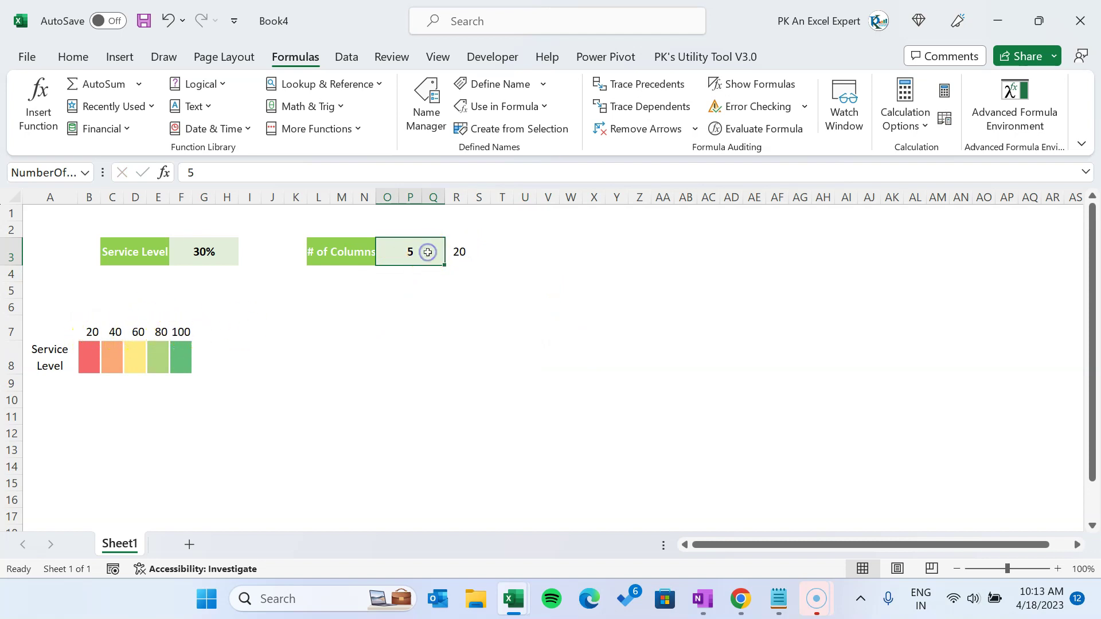
text(10)
key(Return)
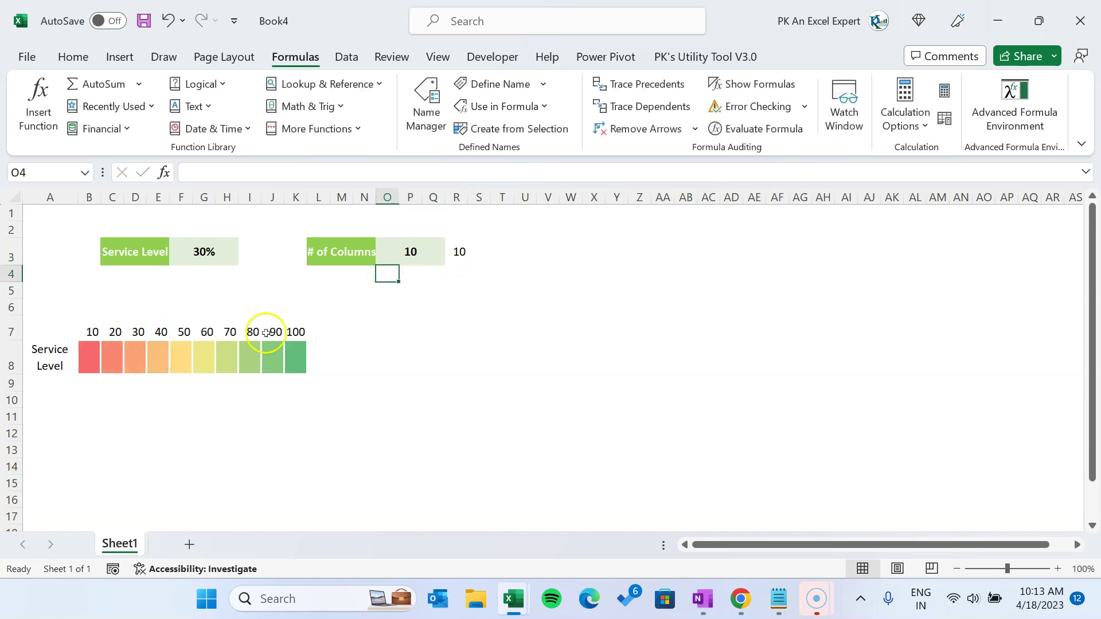
Test the indicator bar with larger sizes by setting the number of columns to 20 and then to 40.
click(432, 251)
text(20)
key(Return)
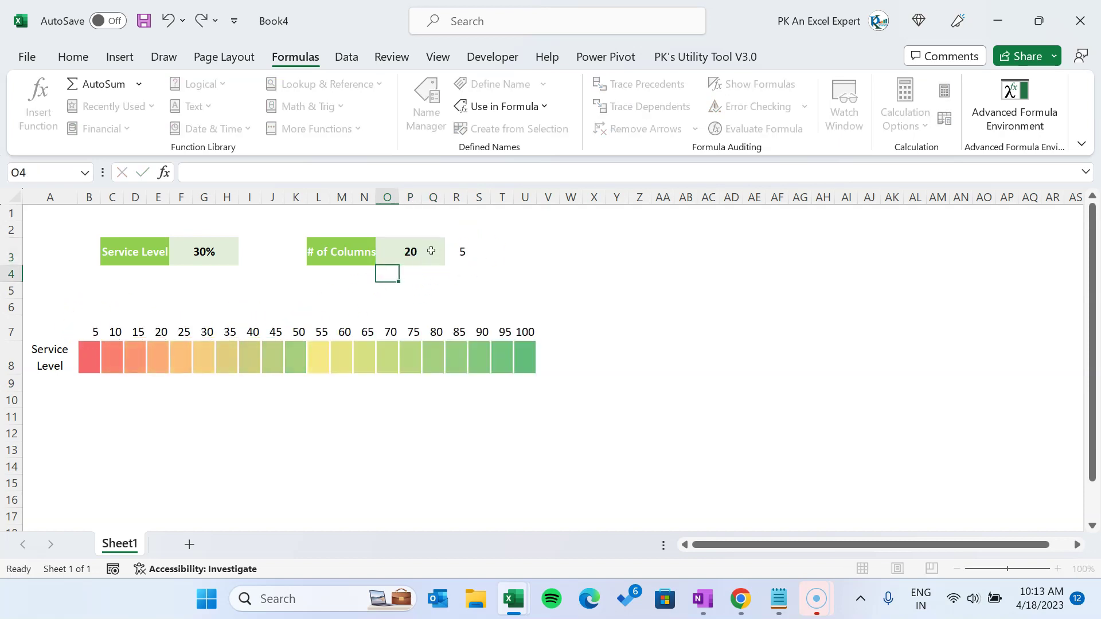
click(420, 252)
text(4)
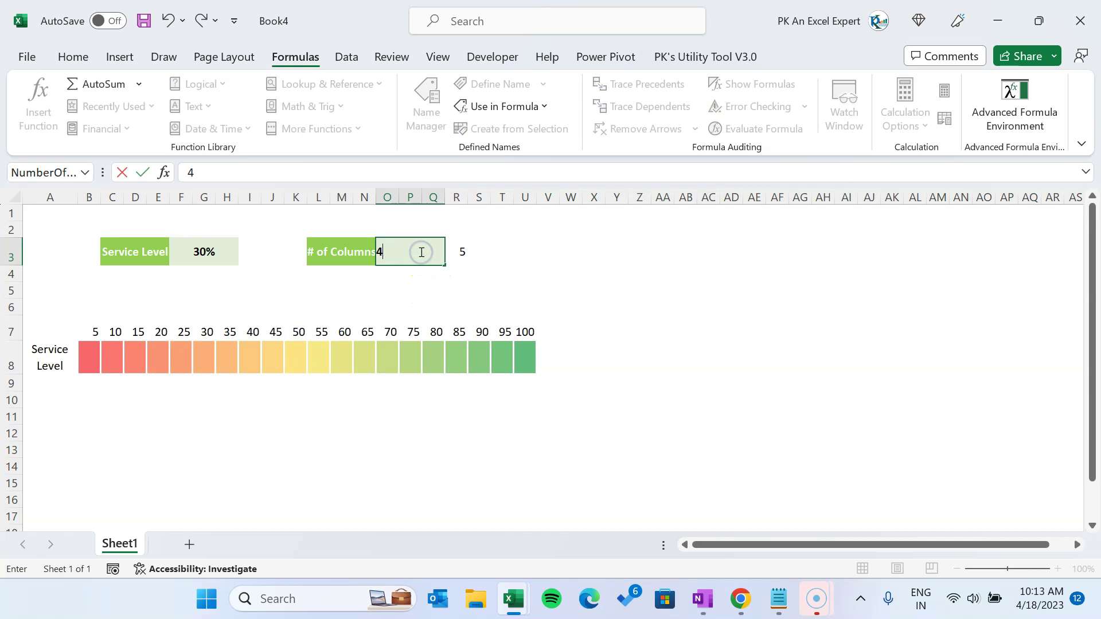
text(0)
key(Return)
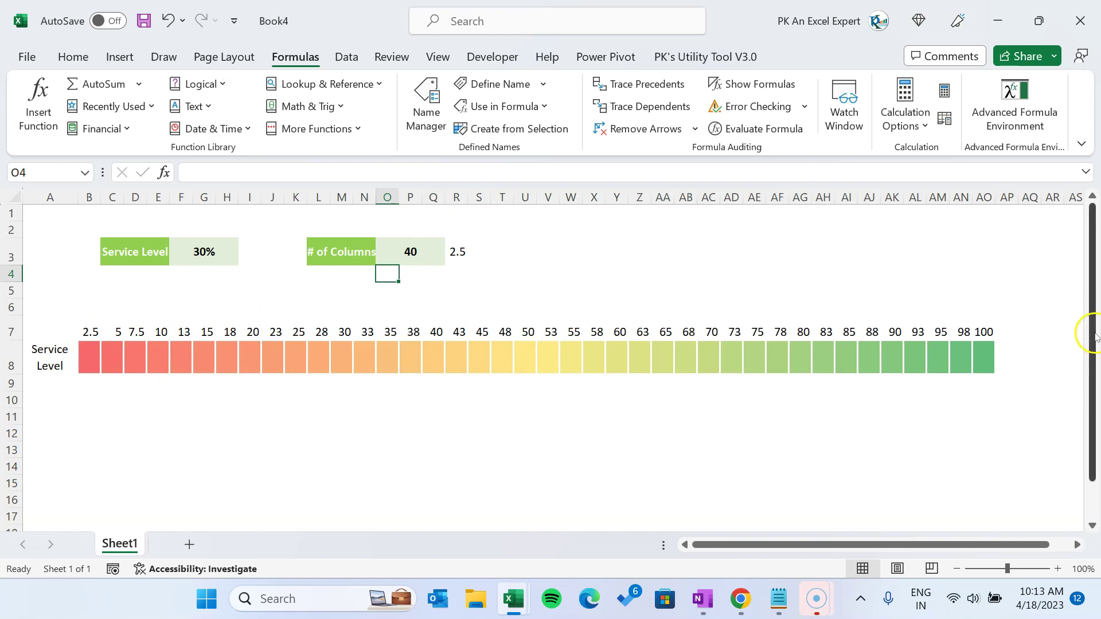
Divide the row 7 sequence by 100, making the B7 formula =SEQUENCE(1,NumberOfColumns,Start,Step)/100.
click(205, 251)
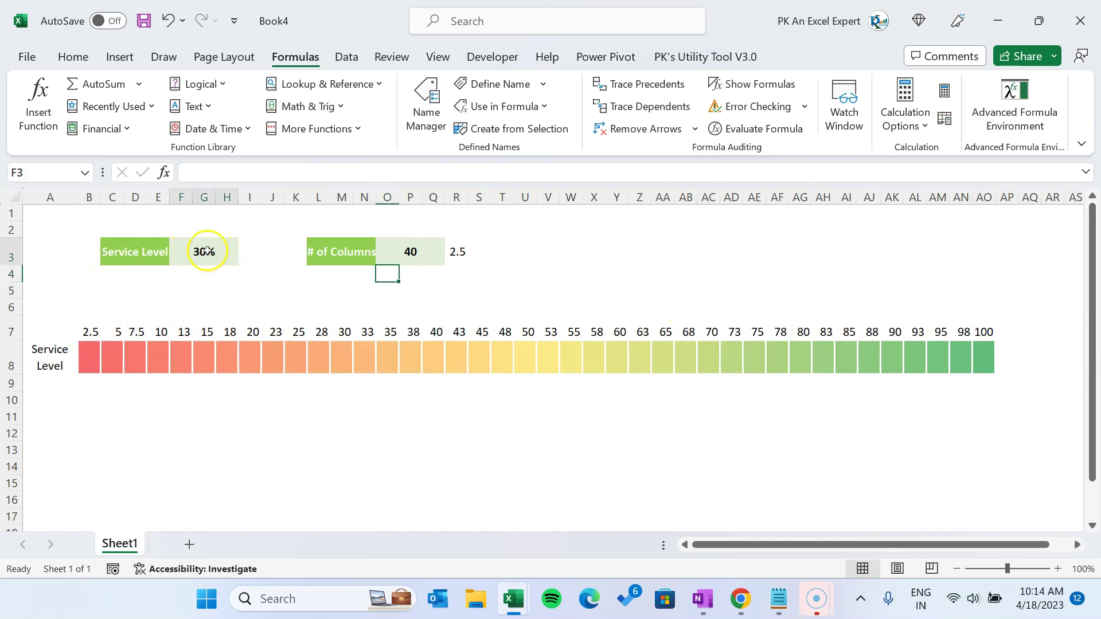
click(90, 331)
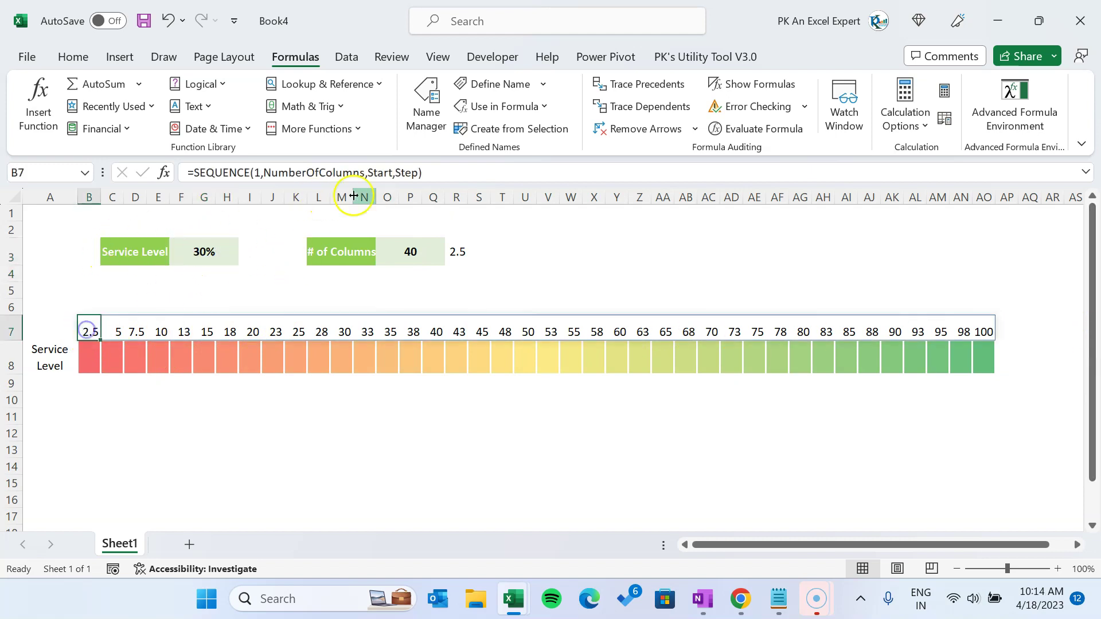
click(465, 175)
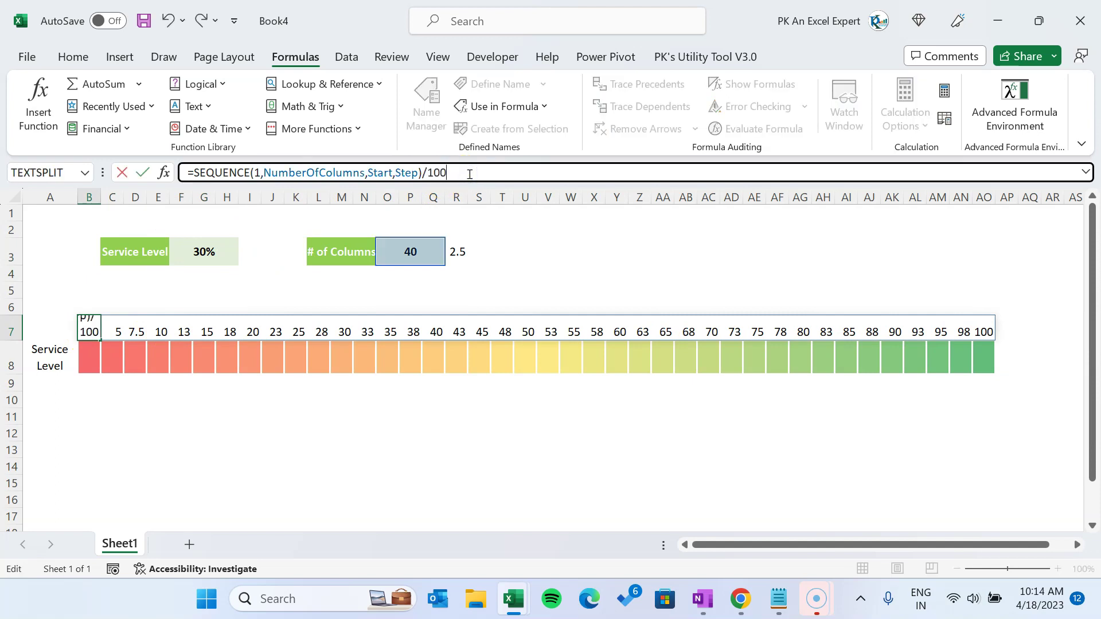
text(/100)
key(ctrl+Return)
key(Right)
key(ctrl+Right)
key(ctrl+Left)
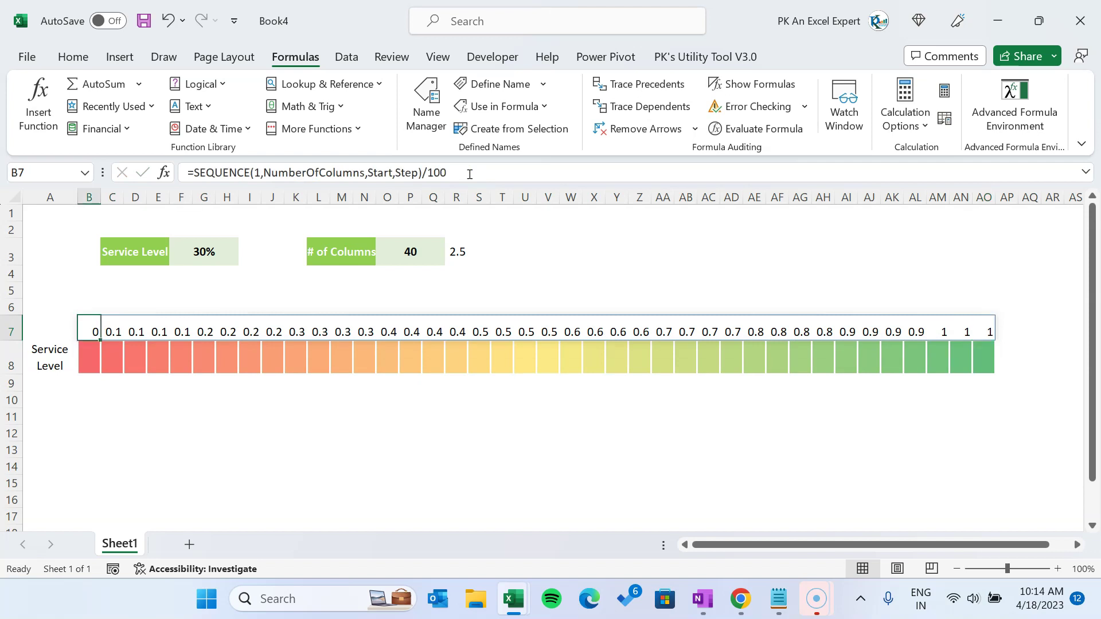
Format the whole row 7 sequence as percentages and reduce its font size to 8.
key(ctrl+shift+Right)
click(77, 55)
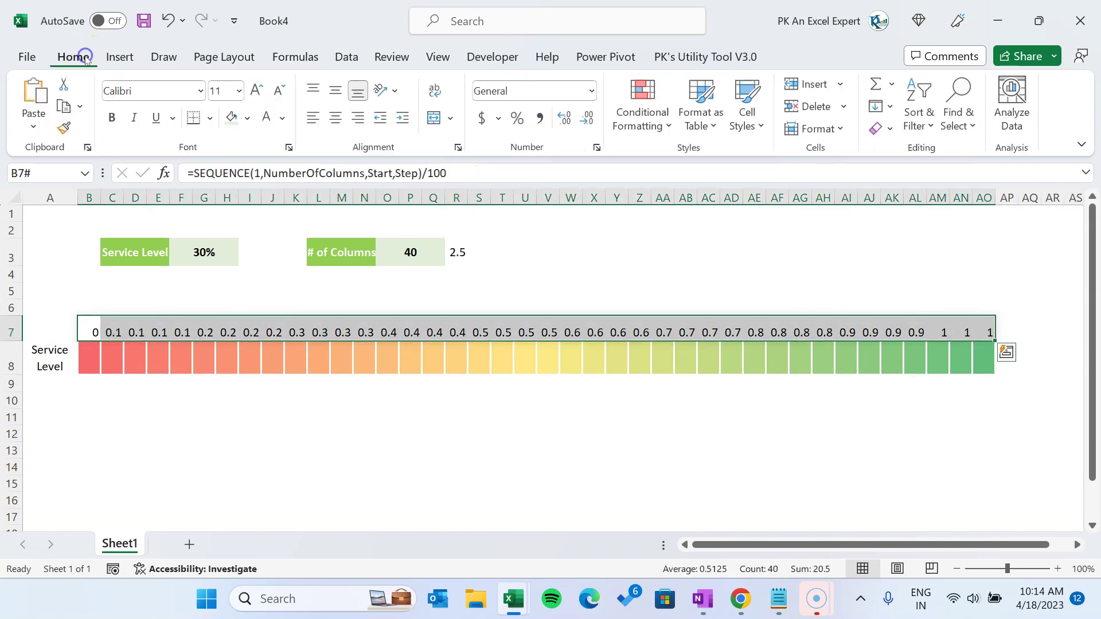
click(515, 119)
click(589, 117)
click(280, 90)
click(280, 90)
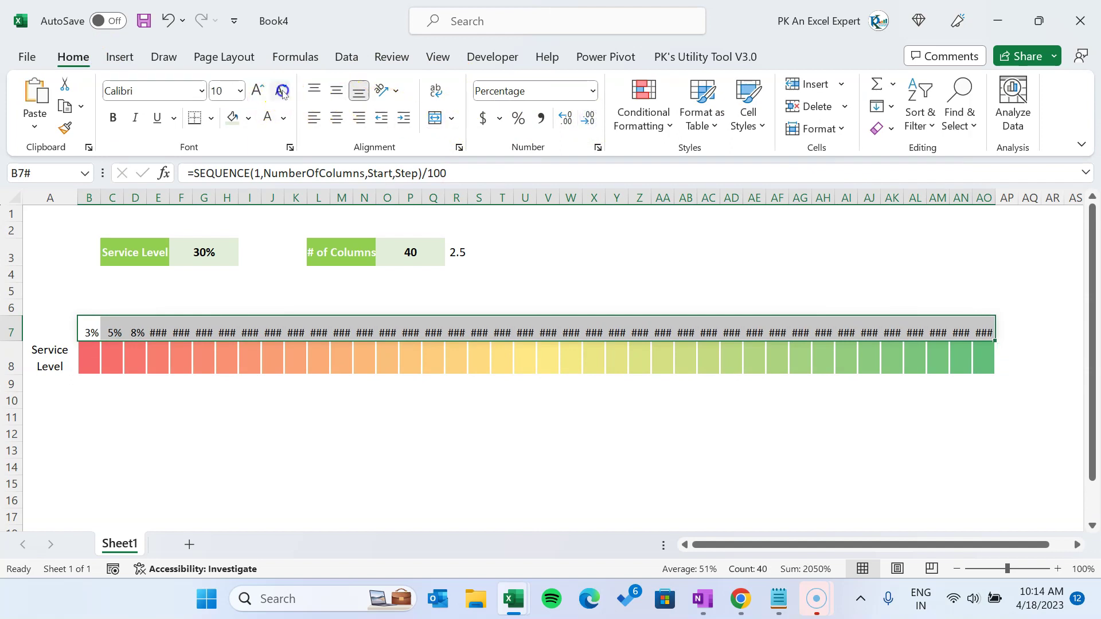
click(280, 90)
click(524, 274)
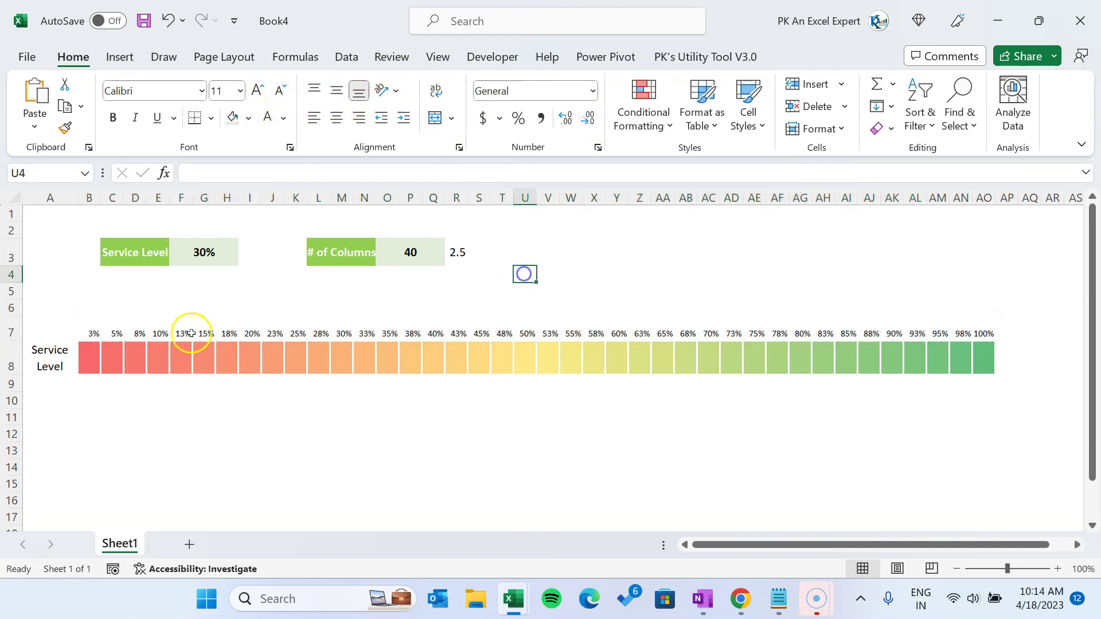
Set the Service Level in F3 to 2% and compare it with the first percentage in row 7.
click(89, 328)
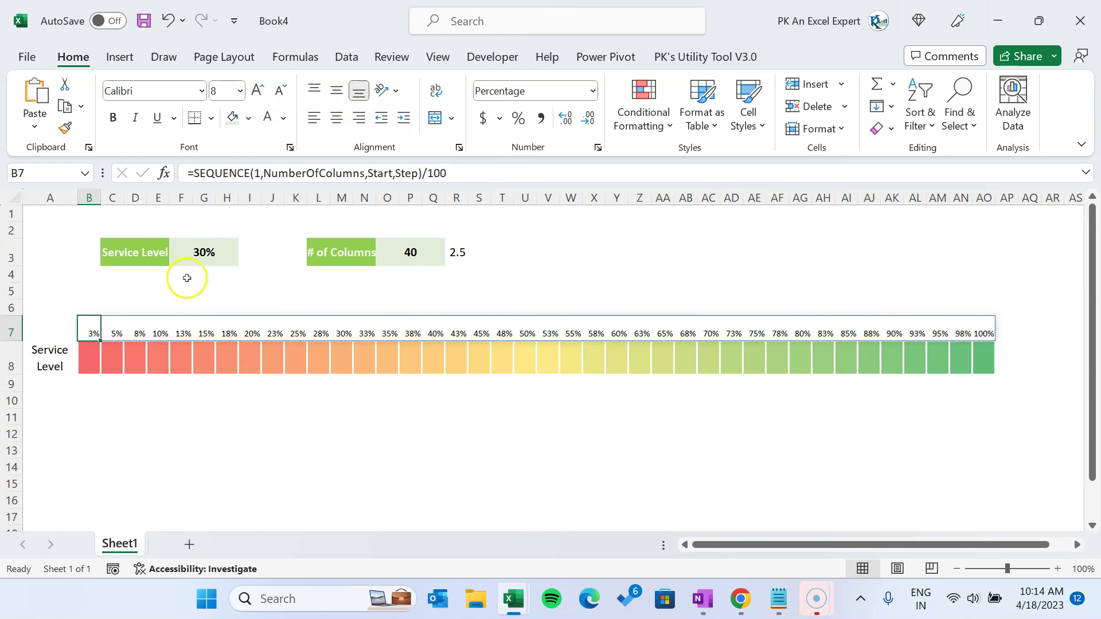
click(204, 252)
click(204, 333)
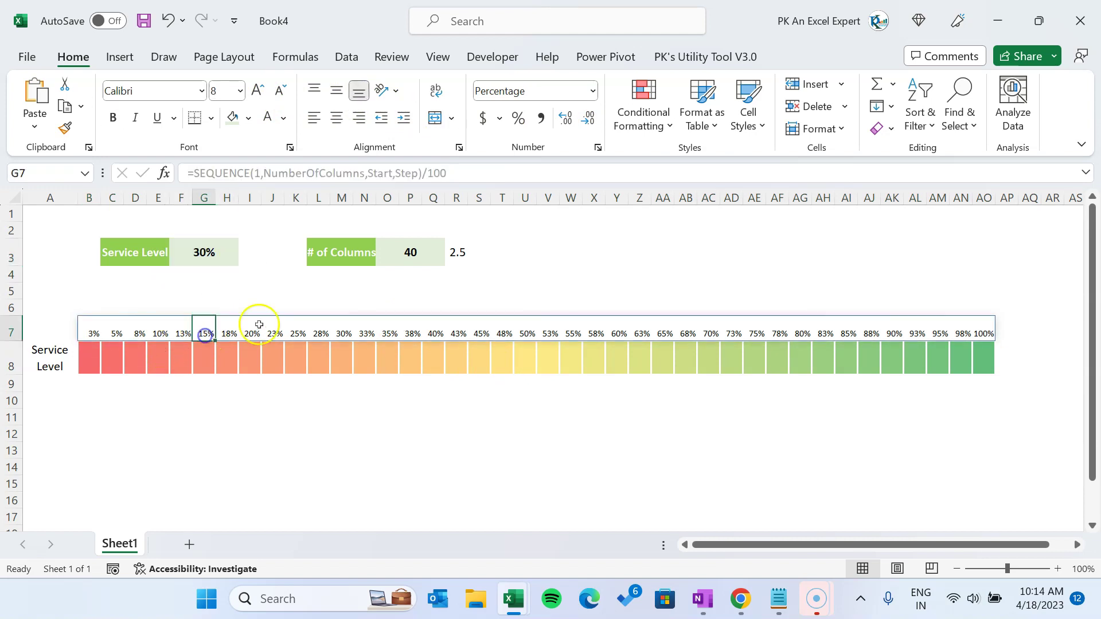
click(214, 253)
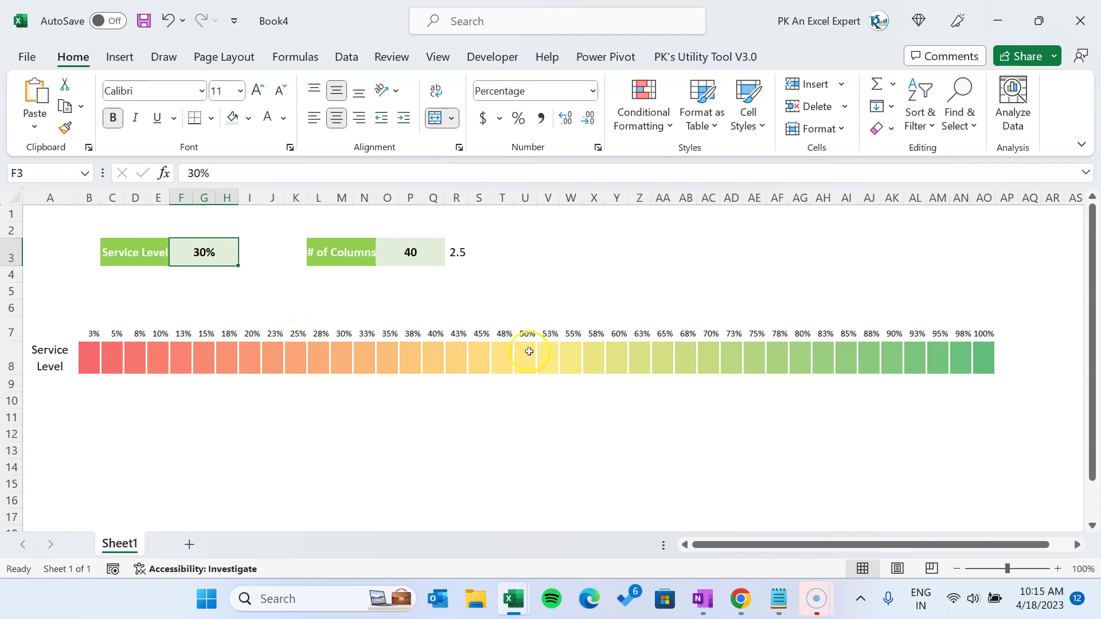
click(92, 337)
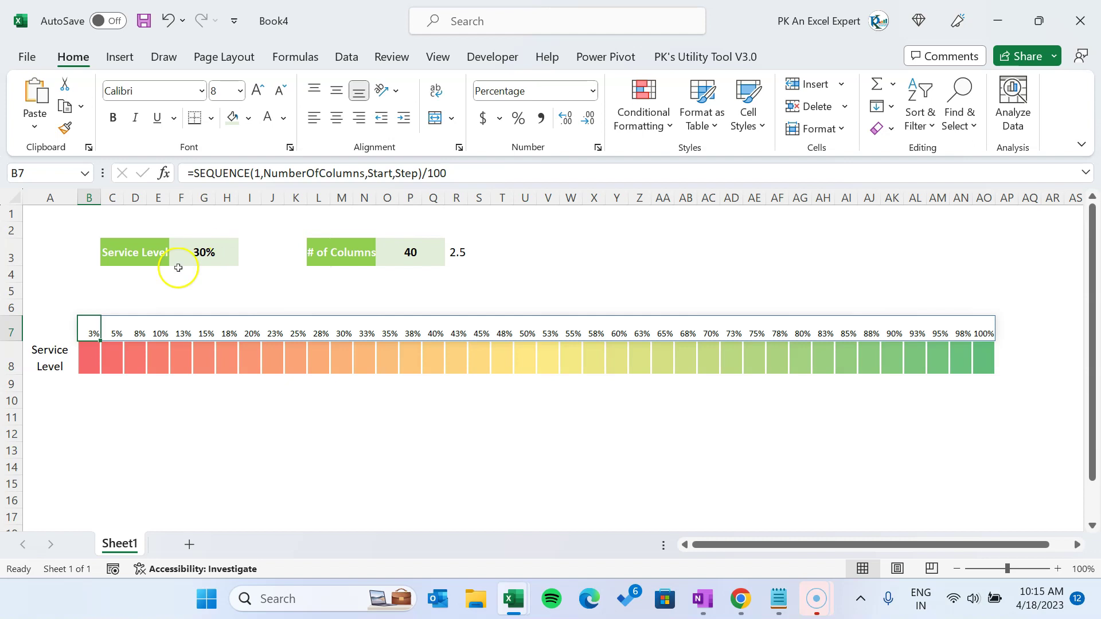
click(194, 257)
text(2)
key(Return)
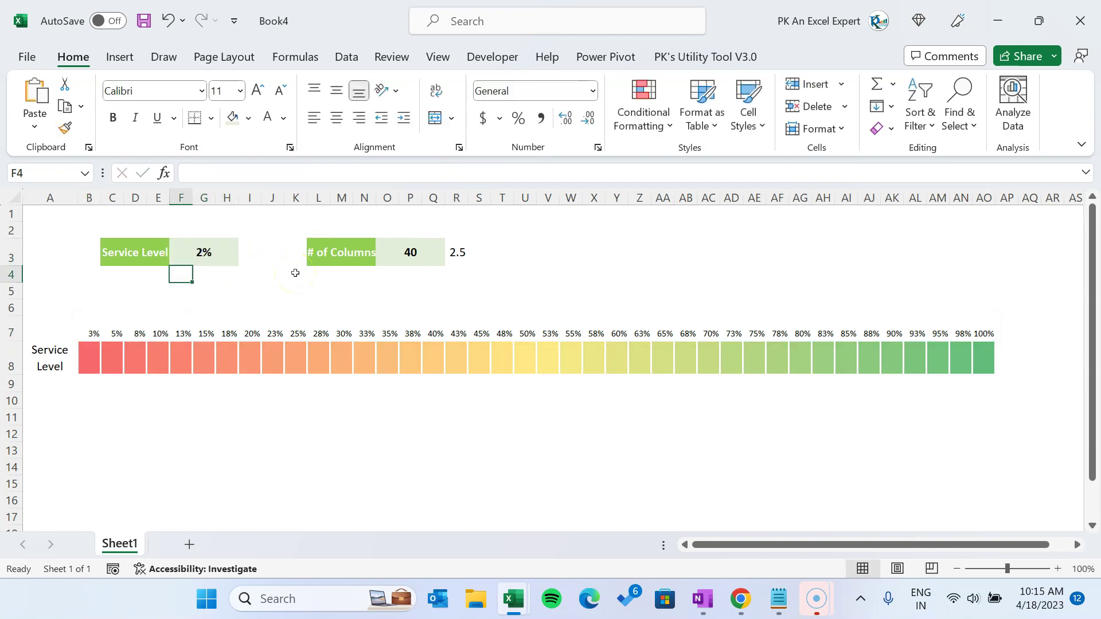
click(95, 336)
click(214, 255)
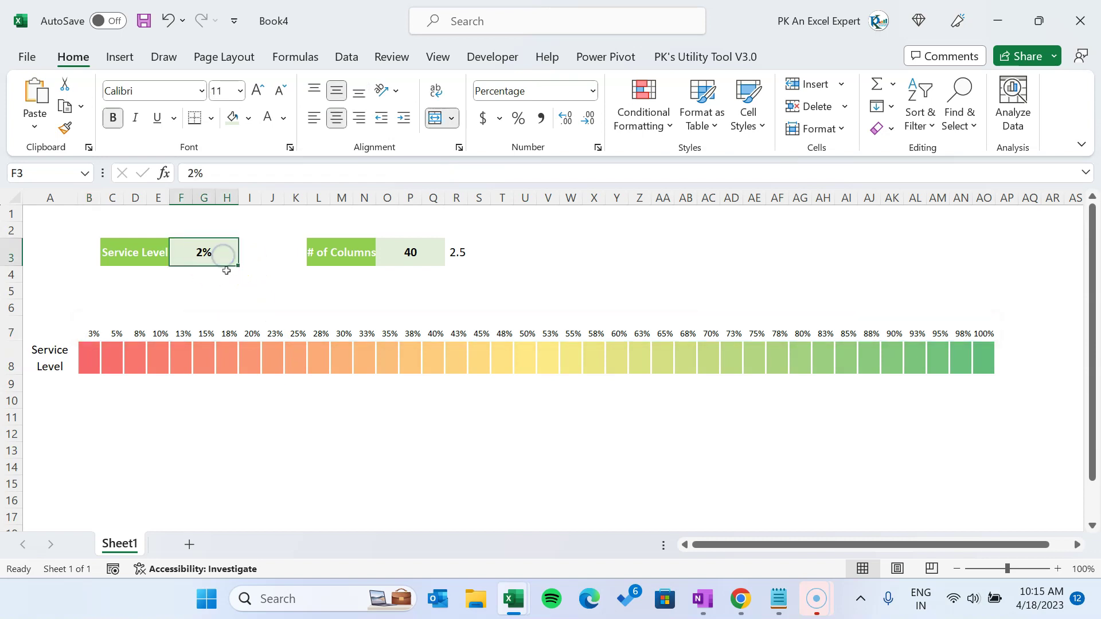
Enter =CEILING(F3,R3/100) in cell C5 and format it with one decimal place at font size 8.
click(108, 291)
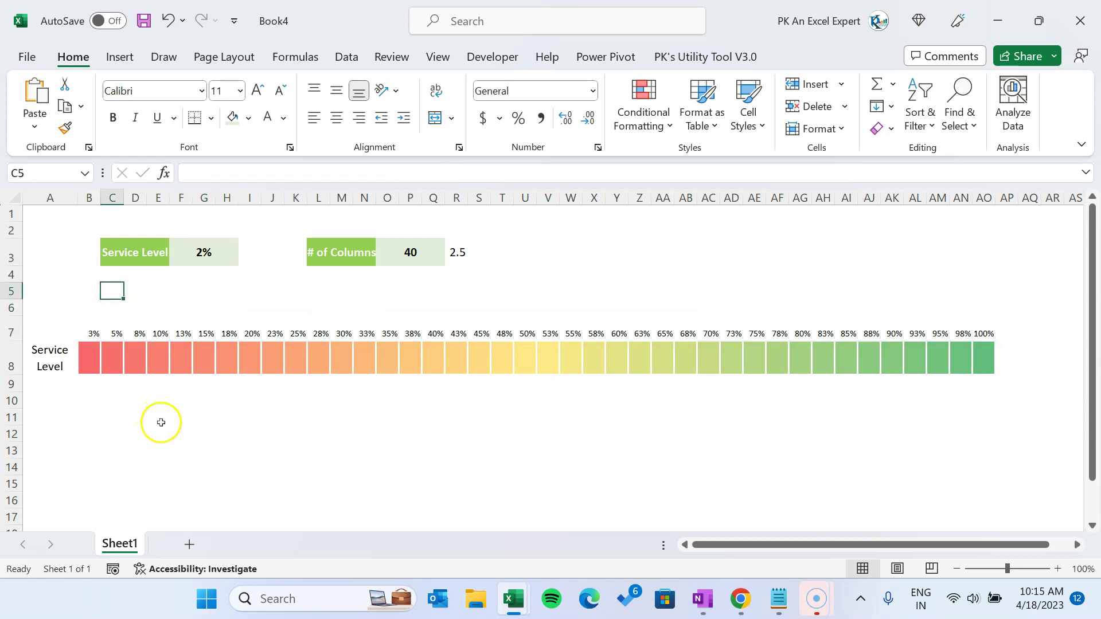
text(=ce)
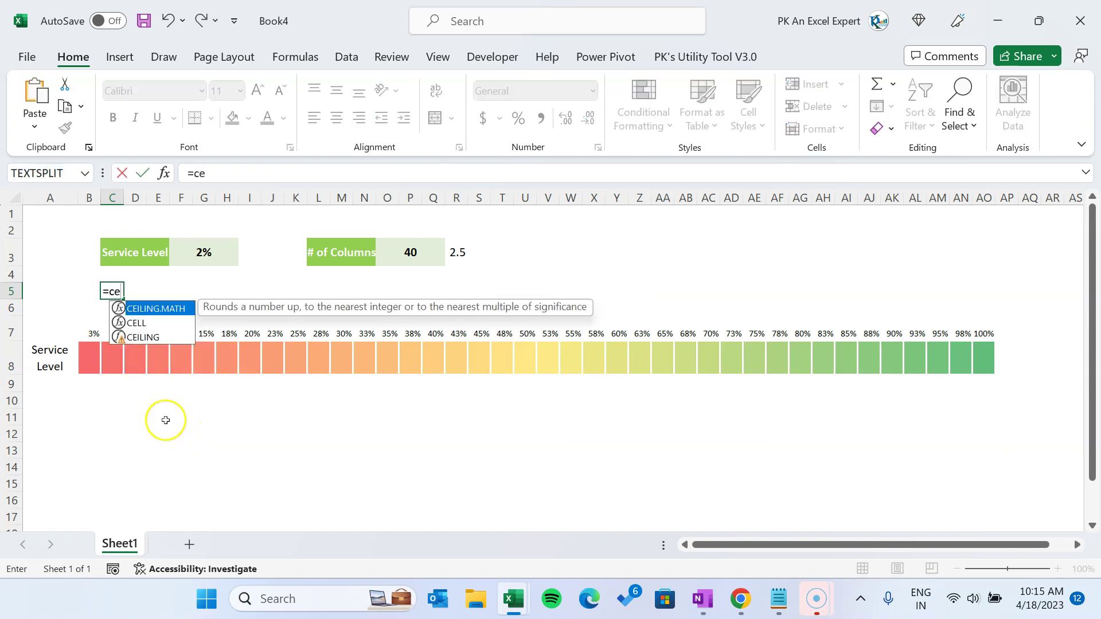
key(Down)
key(Down)
key(Tab)
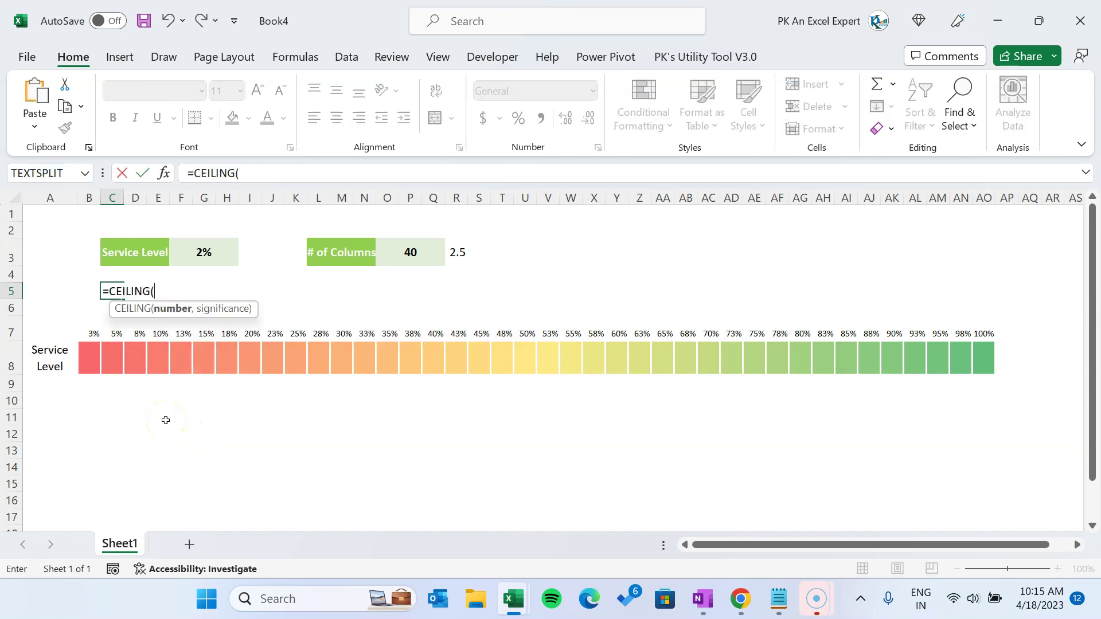
key(Up)
key(Up)
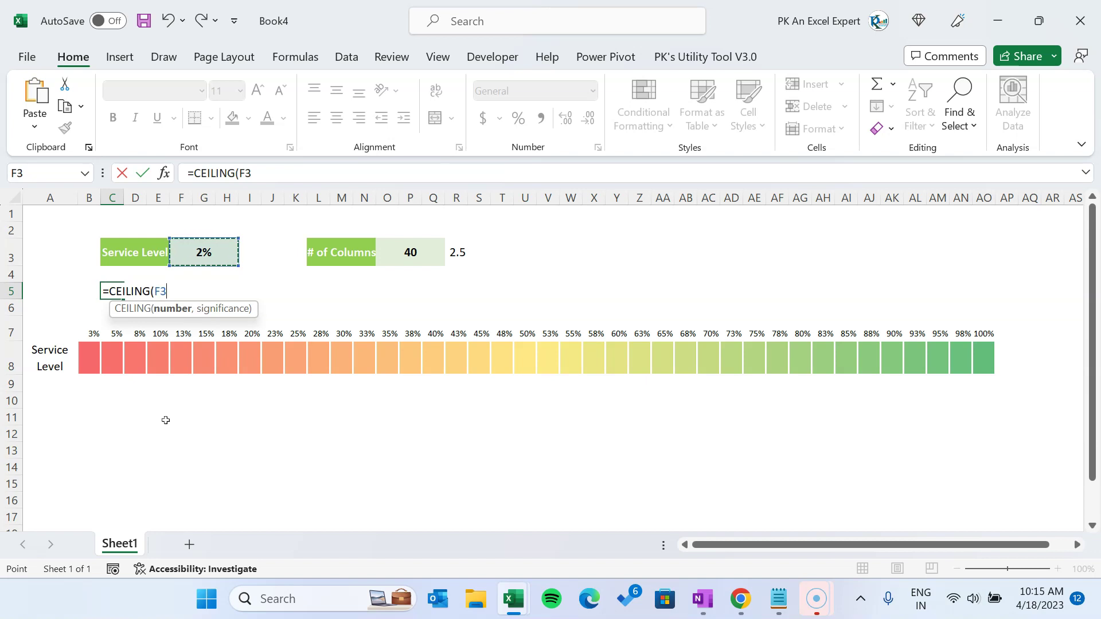
text(,)
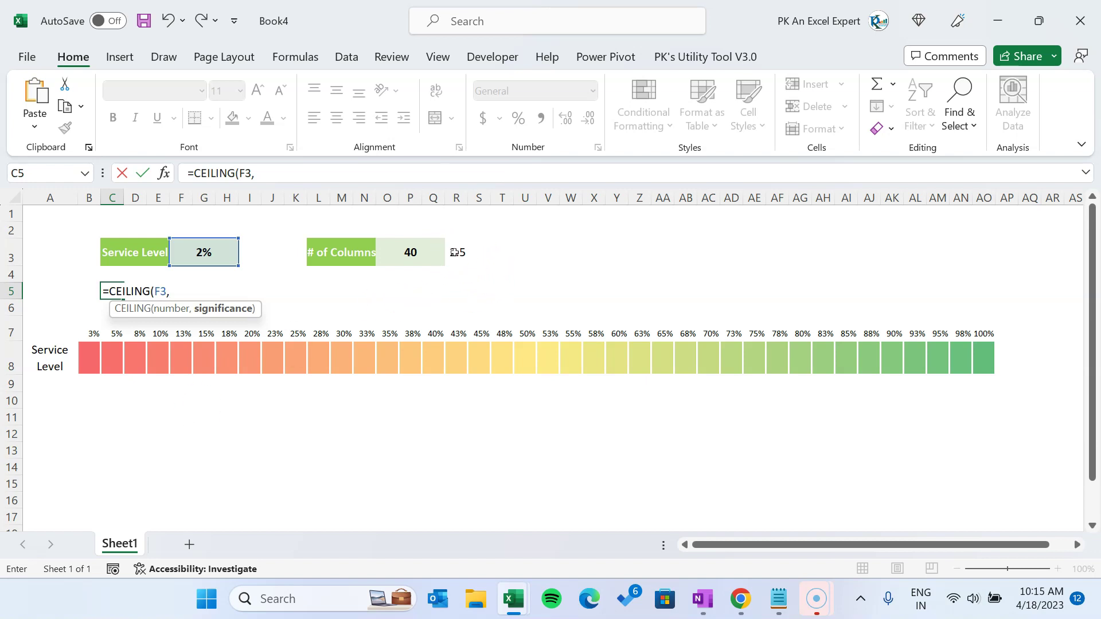
click(457, 252)
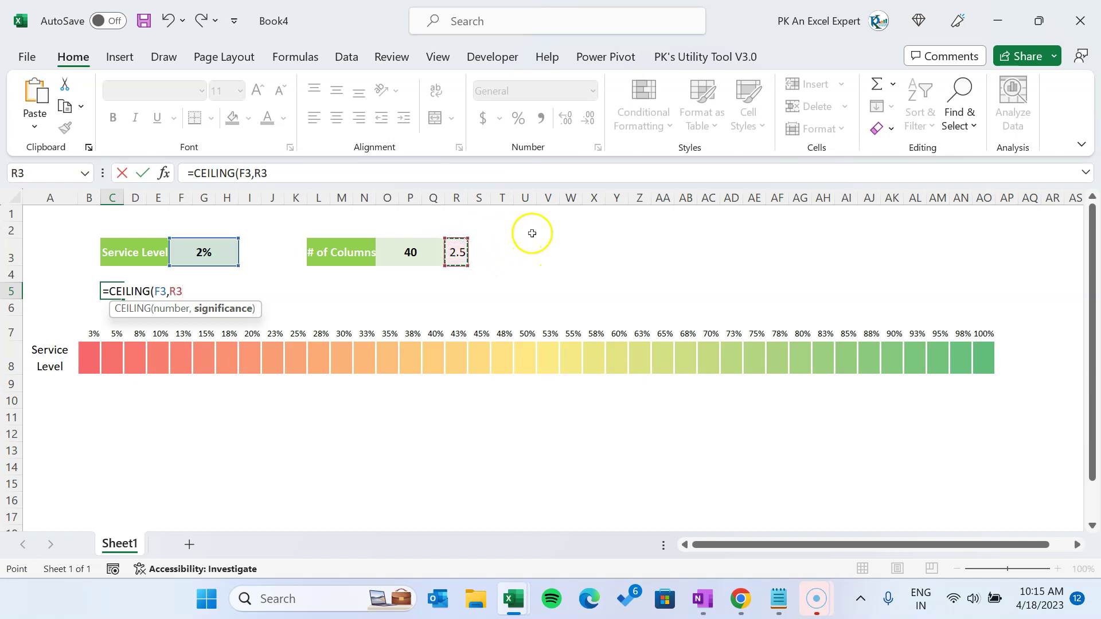
click(281, 173)
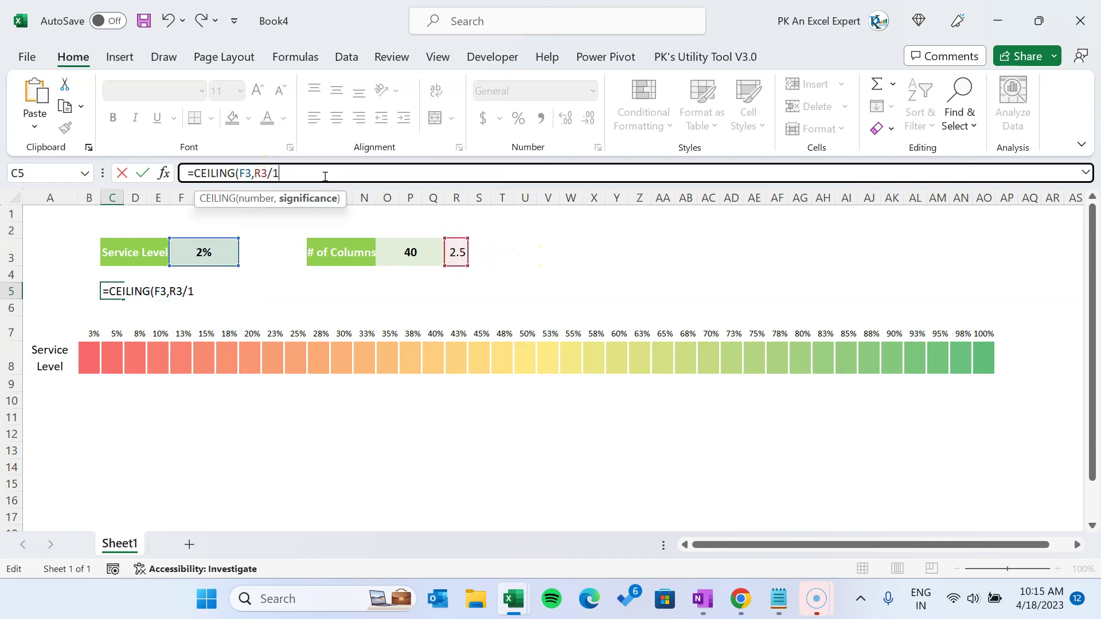
text(/100))
key(ctrl+Return)
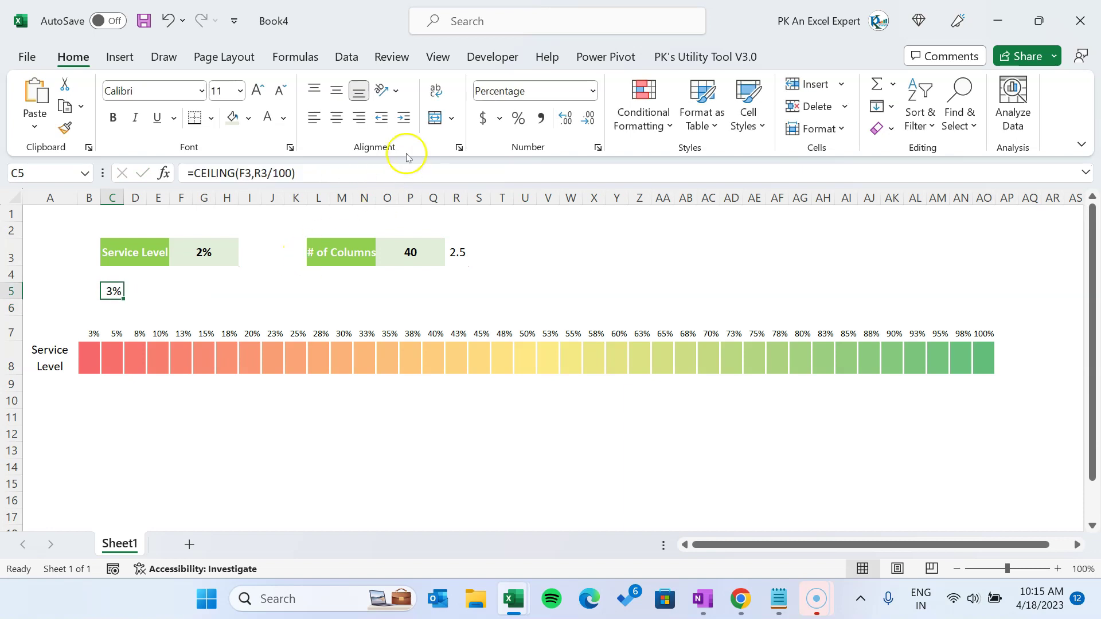
click(565, 118)
triple_click(281, 90)
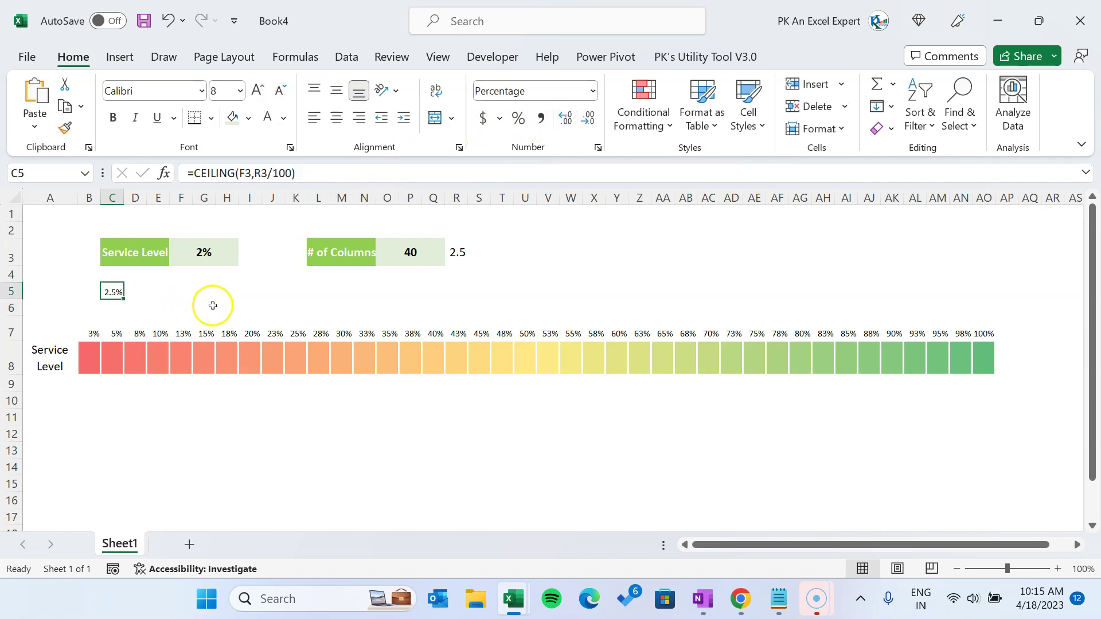
Set the number of columns to 10 and reduce the font size of C5 to 7.
click(425, 251)
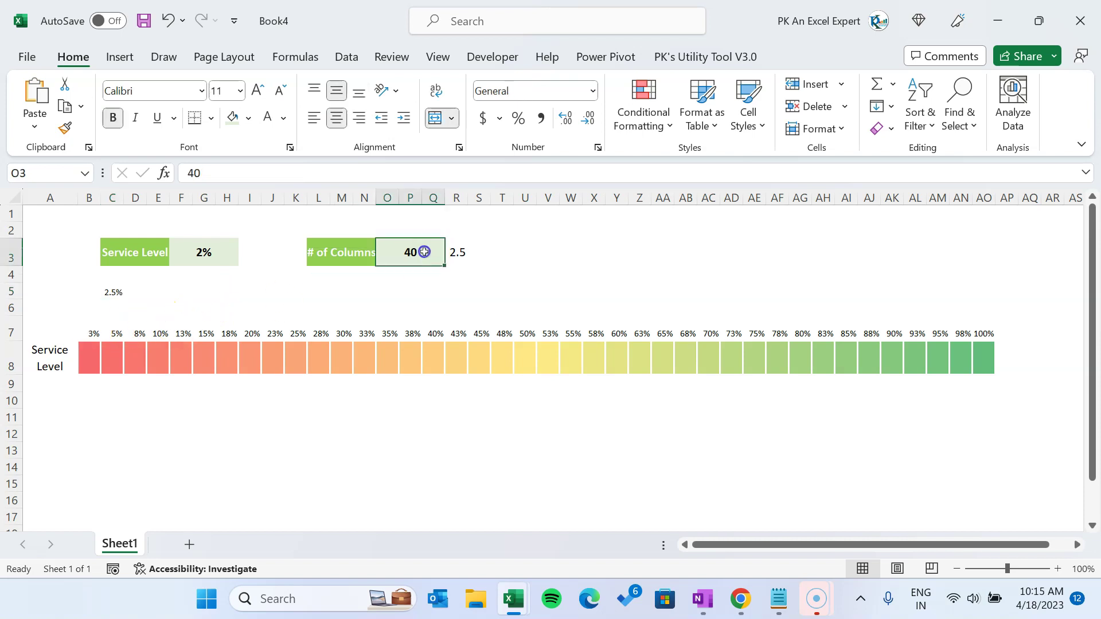
text(10)
key(Return)
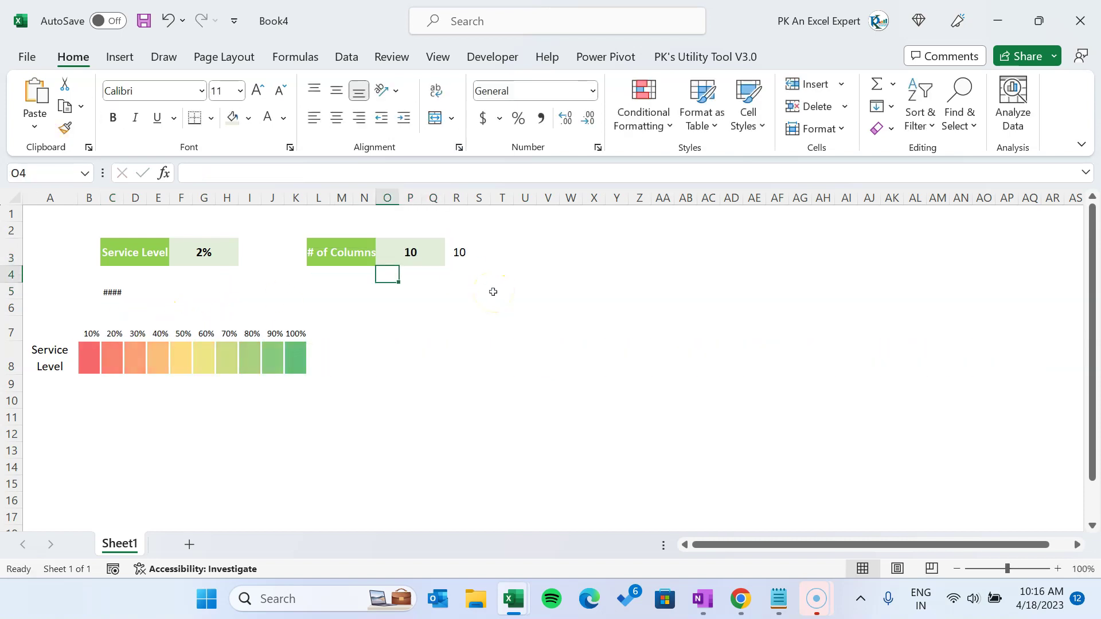
click(108, 292)
click(280, 93)
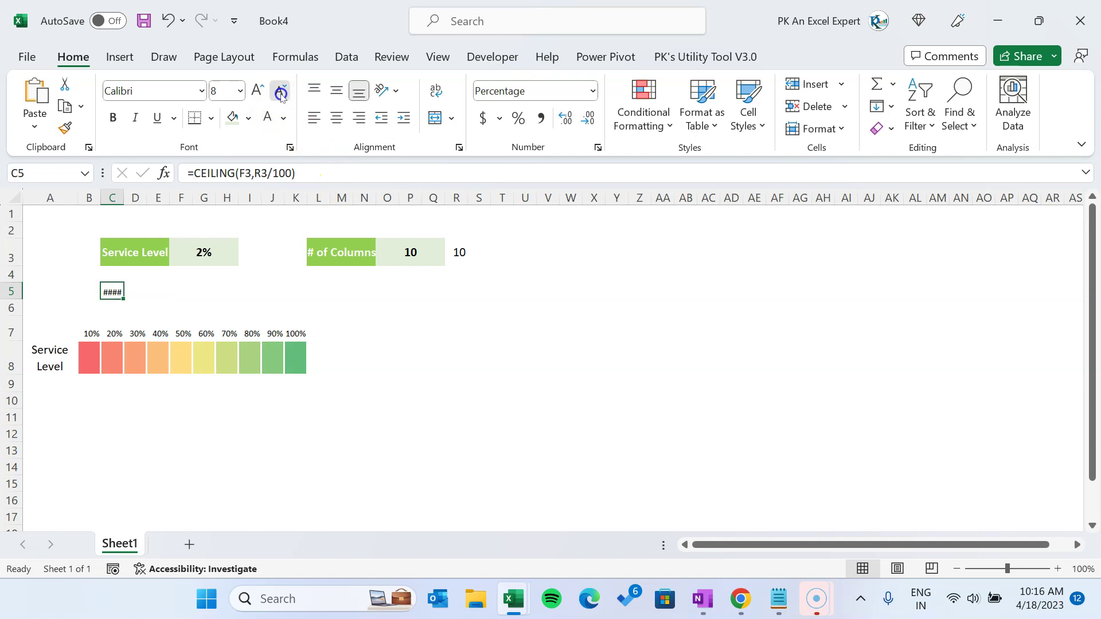
click(278, 92)
click(204, 290)
click(117, 290)
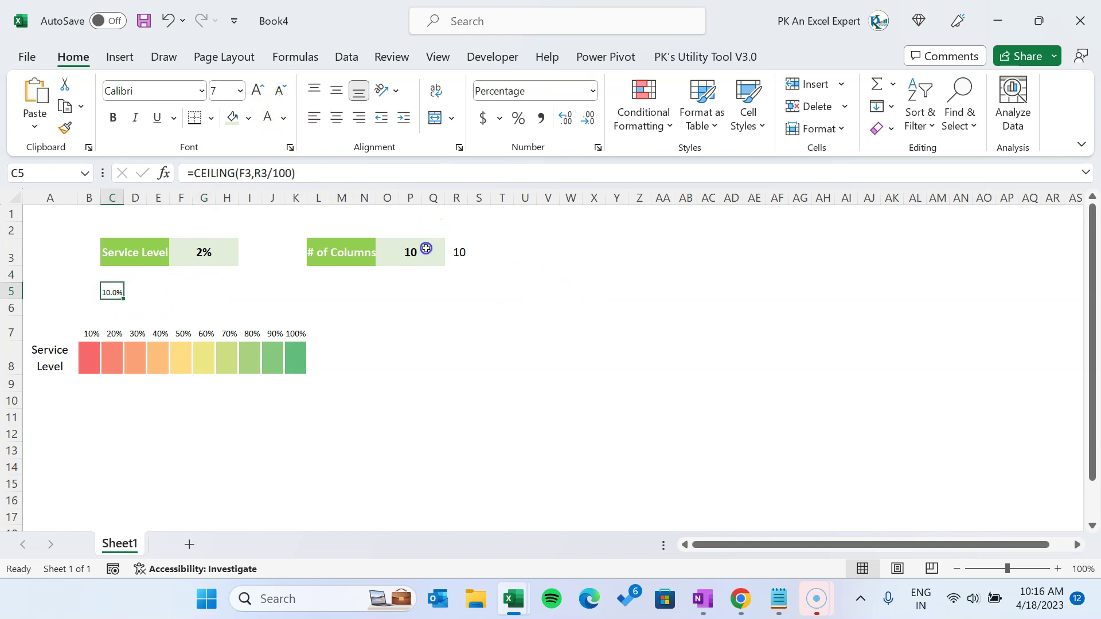
Set the number of columns in O3 to 20.
click(425, 248)
text(20)
key(Return)
Examine the R3/100 significance argument of the CEILING formula in C5.
click(115, 289)
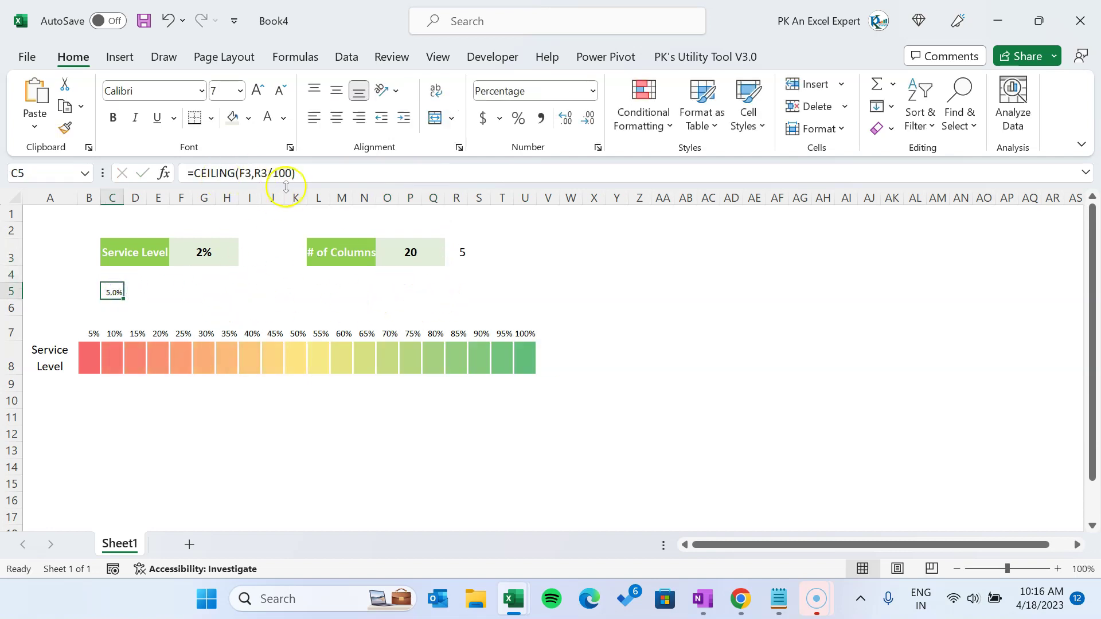
click(265, 173)
drag(254, 173, 294, 173)
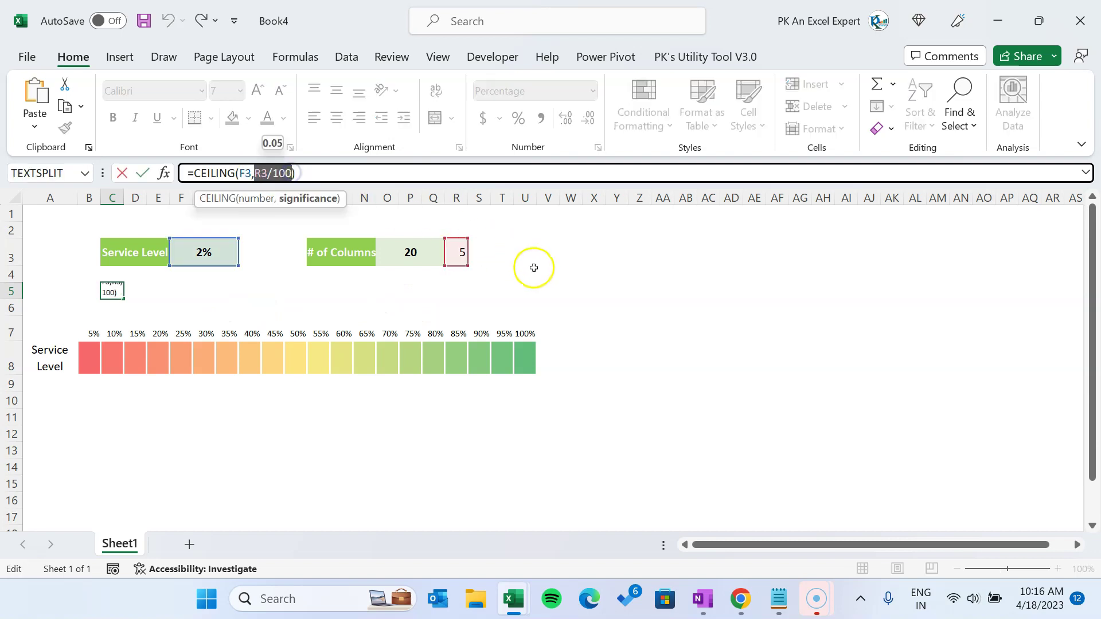
key(Escape)
click(504, 253)
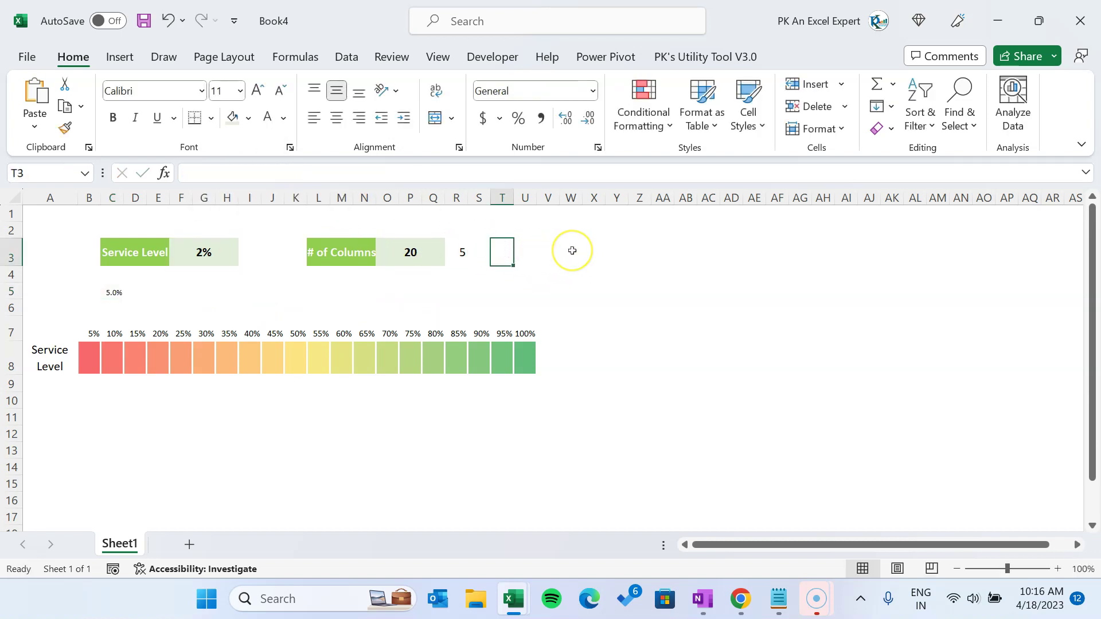
Enter the formula =1/NumberOfColumns in cell T3.
text(=1/)
key(Left)
key(Left)
key(Left)
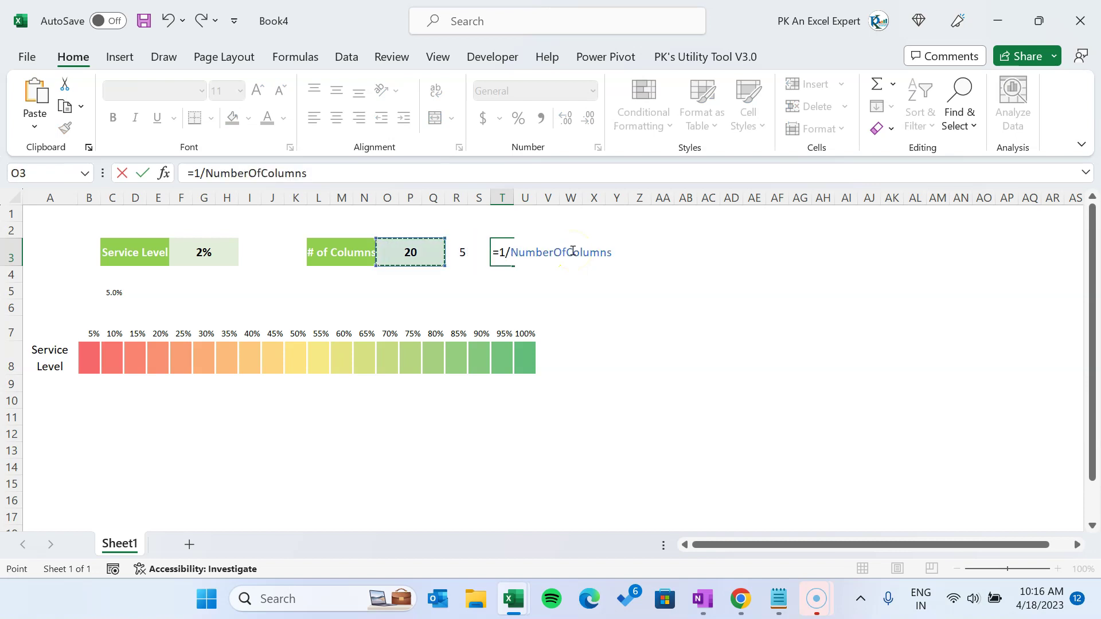
key(Return)
key(Up)
key(Left)
key(Left)
key(Left)
key(Right)
key(Right)
key(Right)
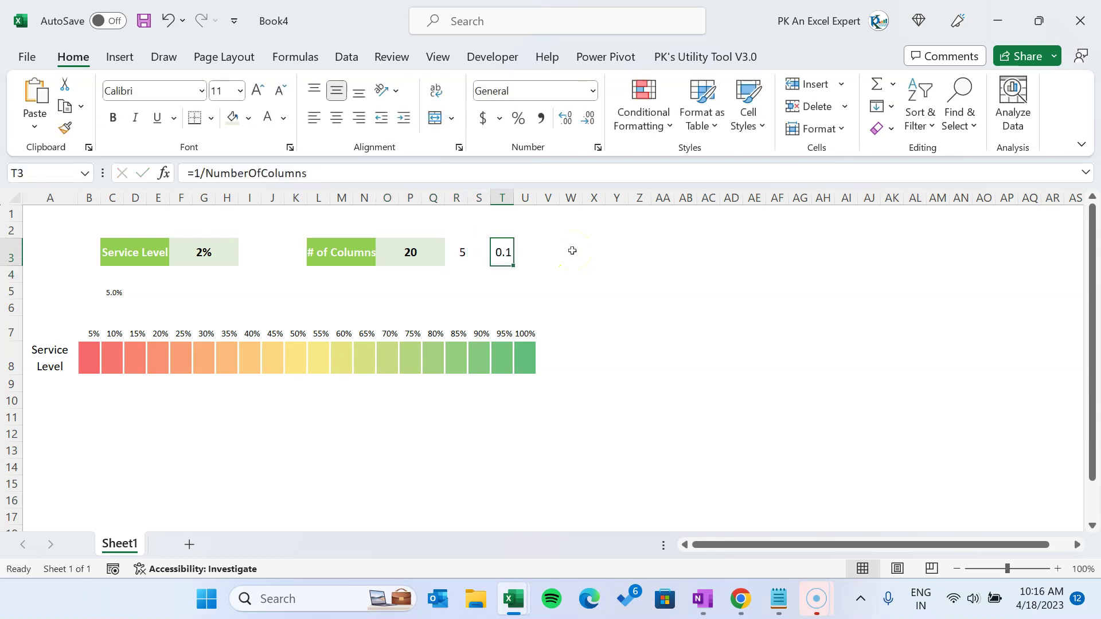
Reuse the T3 formula to define a workbook-level name Significance that refers to =1/NumberOfColumns.
drag(309, 172, 186, 172)
key(Escape)
click(372, 277)
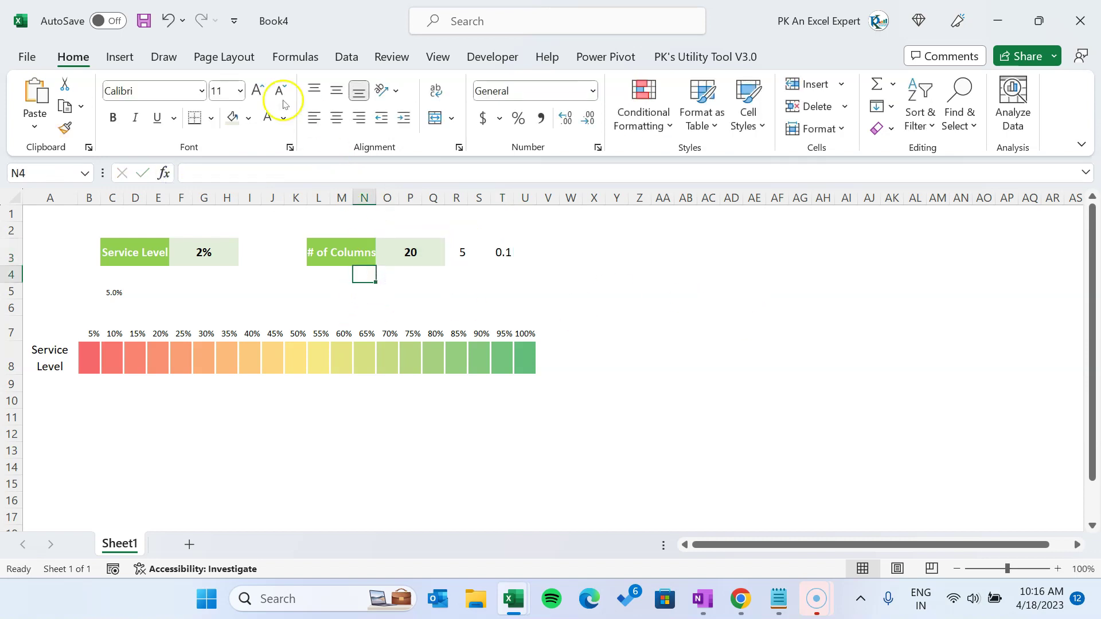
click(295, 56)
click(428, 103)
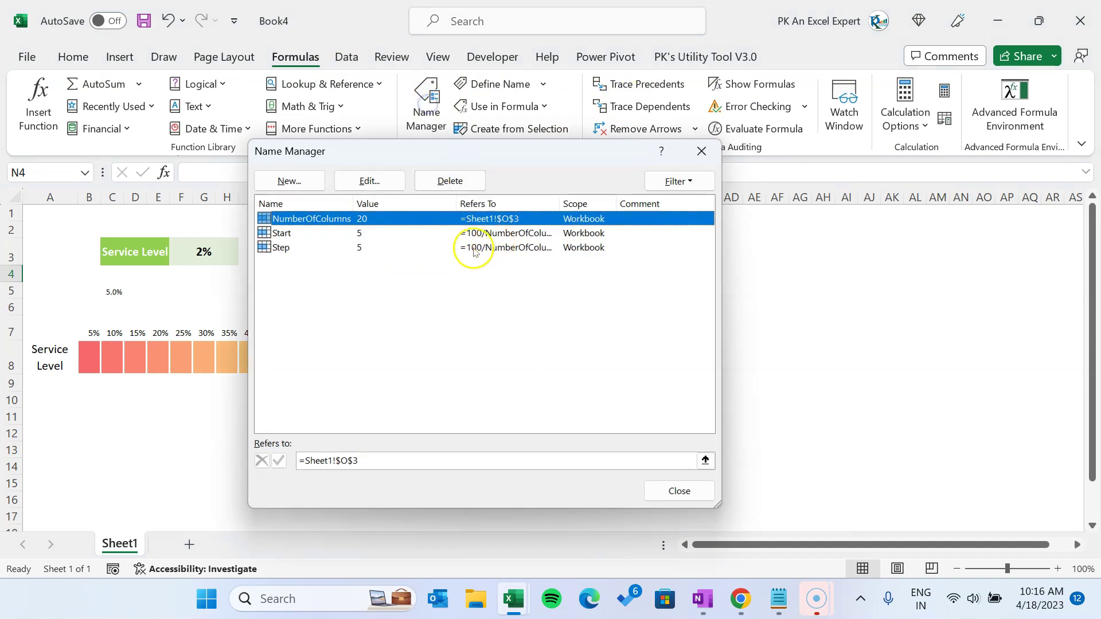
click(285, 179)
text(Signifi)
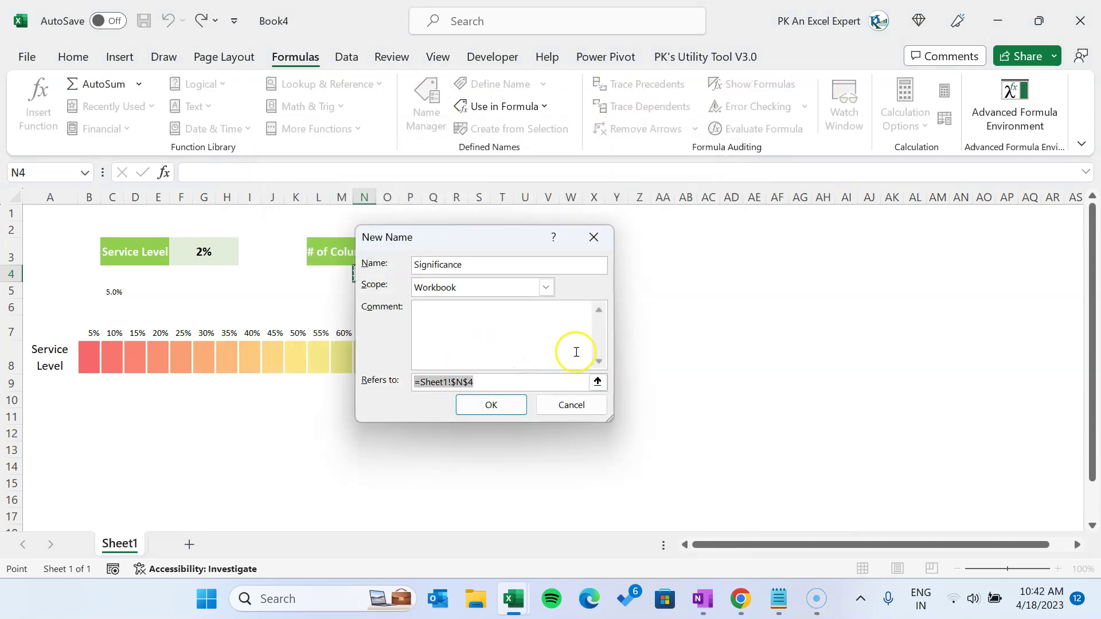
text(=1/NumberOfColumns)
click(491, 405)
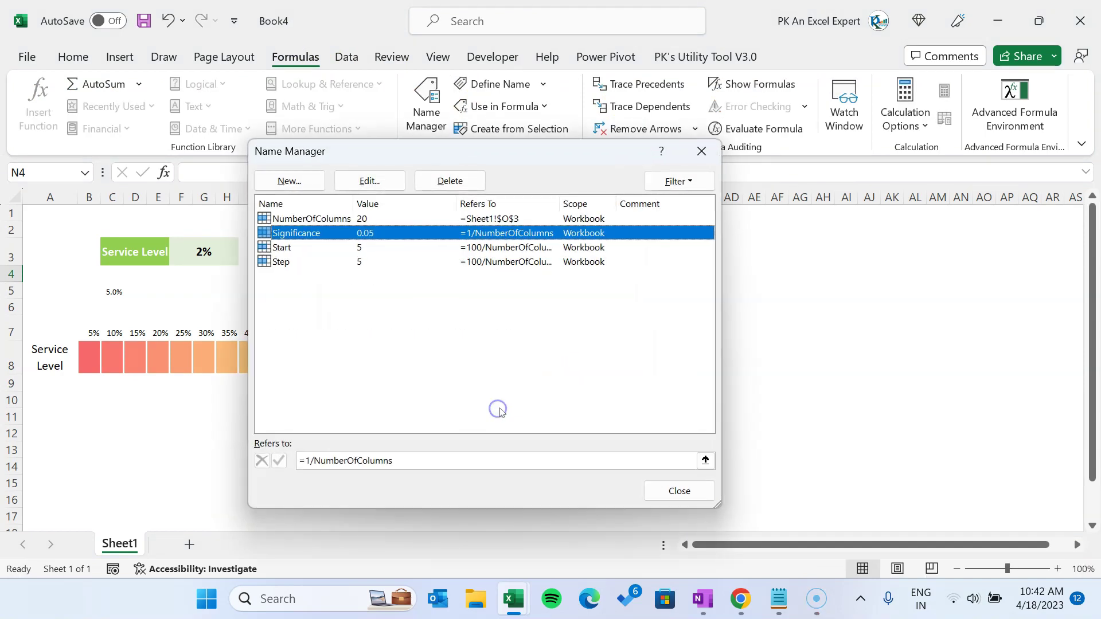
click(688, 497)
Replace the R3/100 argument of the CEILING formula in C5 with the name Significance.
click(114, 295)
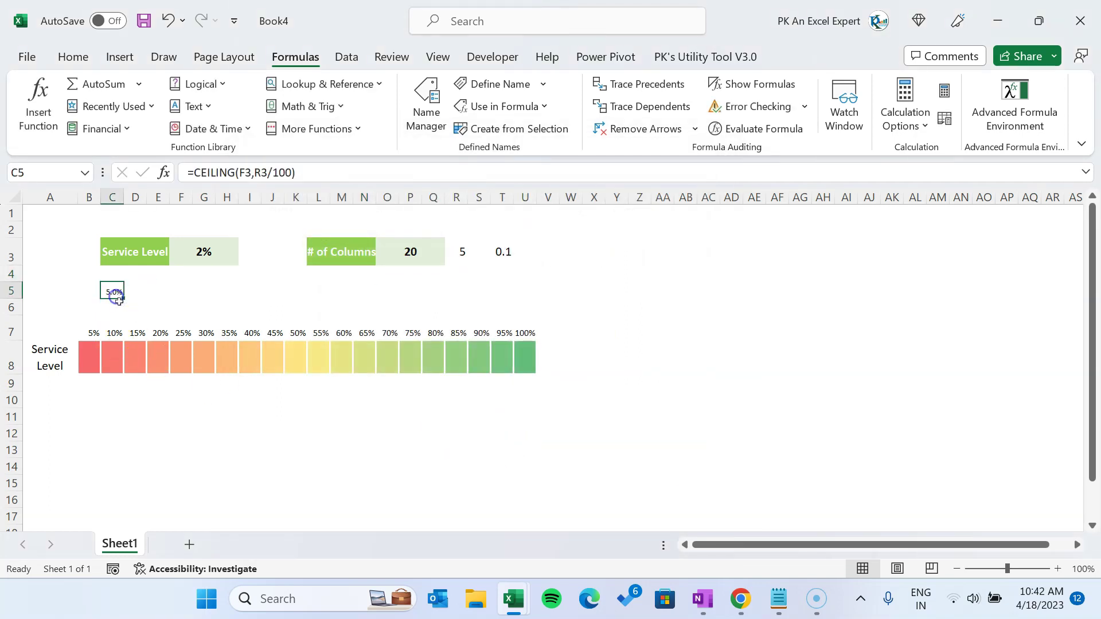
click(266, 172)
drag(288, 173, 291, 172)
key(BackSpace)
text(sig)
key(Tab)
key(Return)
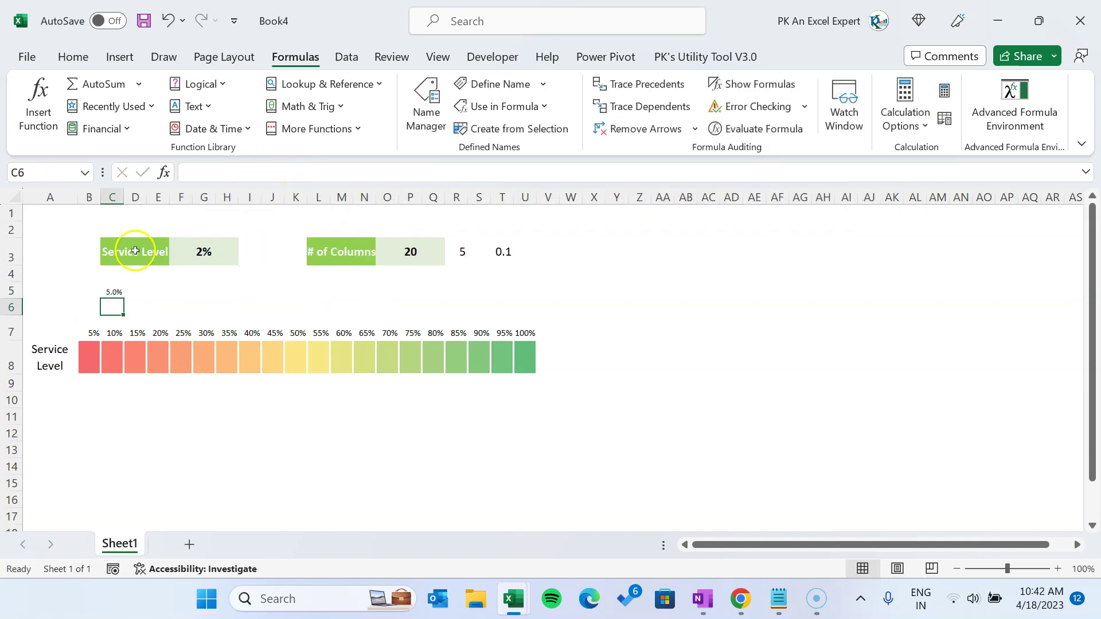
Examine the CEILING formula in C5, including its F3 argument, and the SEQUENCE formula in B7.
click(113, 291)
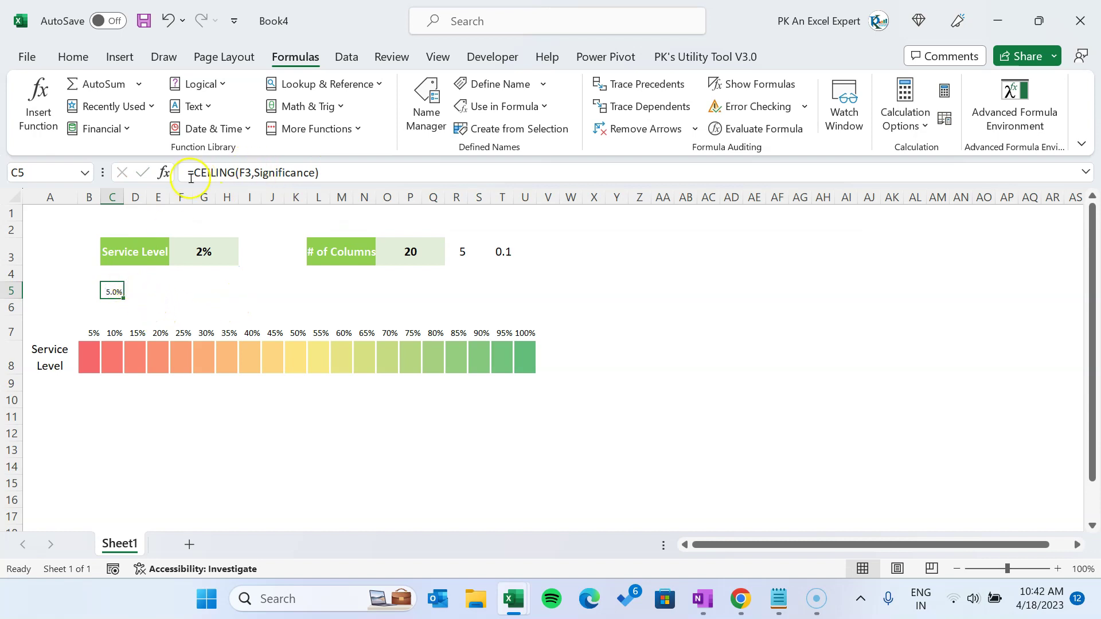
drag(191, 173, 375, 172)
key(Escape)
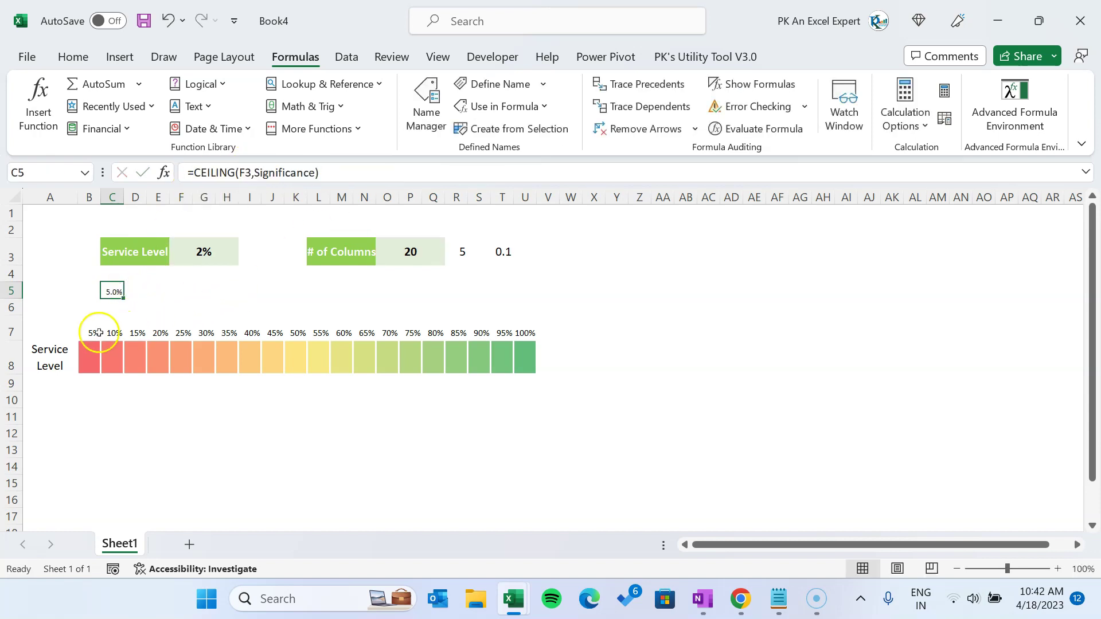
click(98, 332)
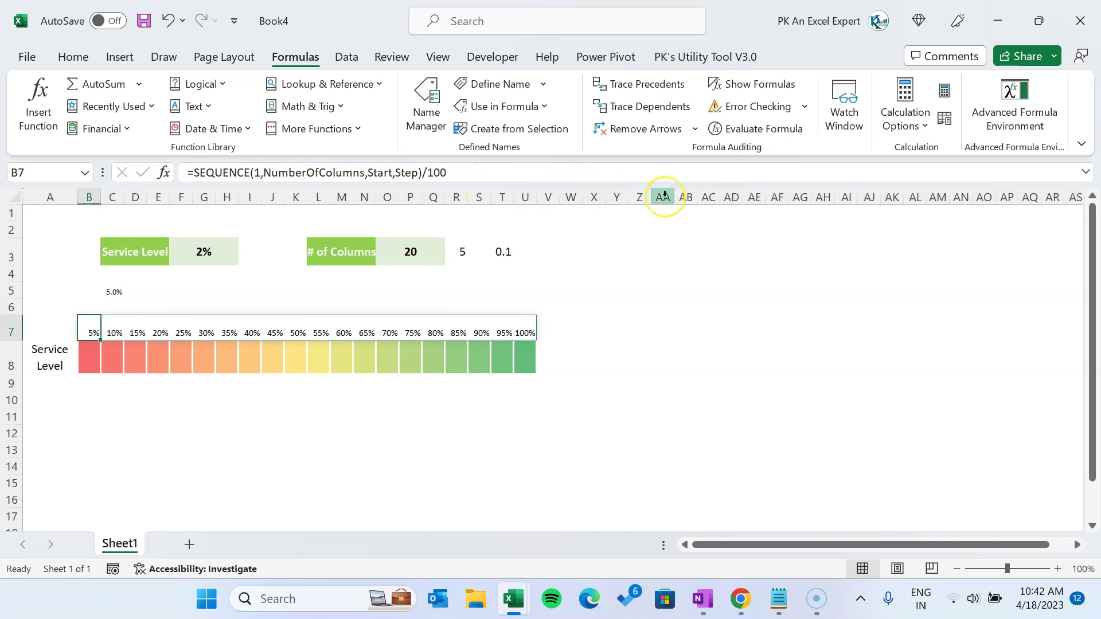
click(112, 291)
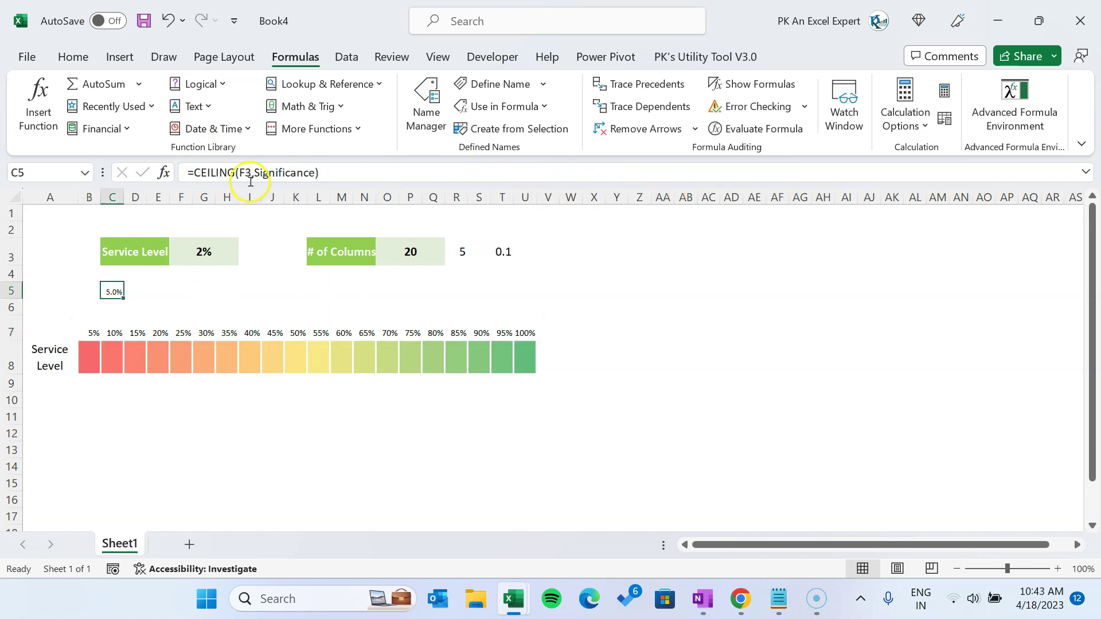
double_click(245, 173)
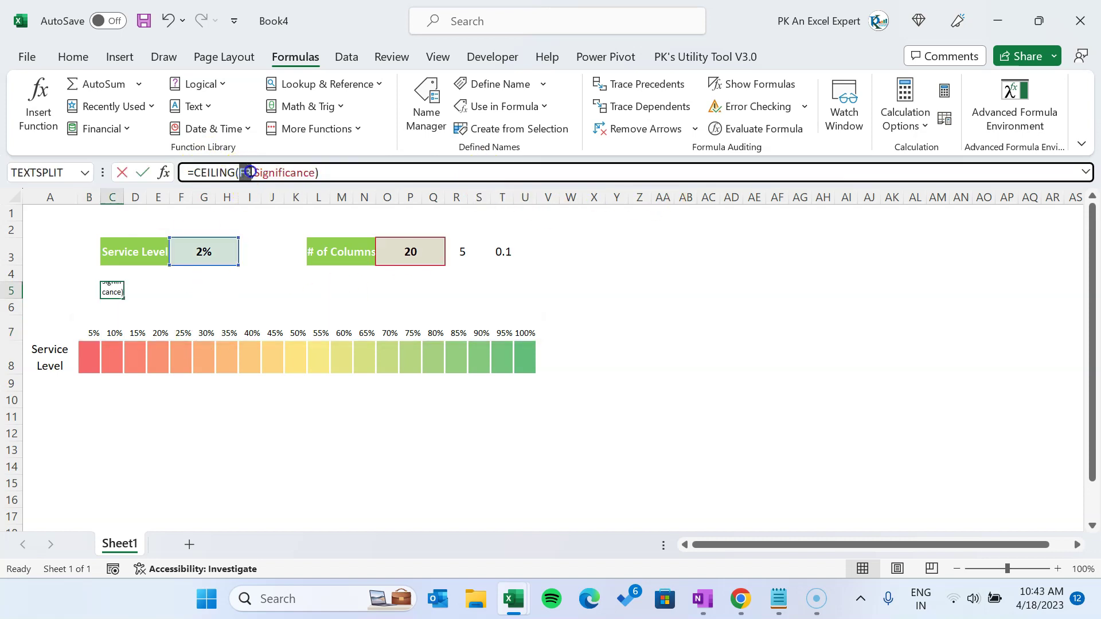
key(Escape)
Define a workbook-level name KPI_Value that refers to the service level cell, =Sheet1!$F$3.
click(236, 253)
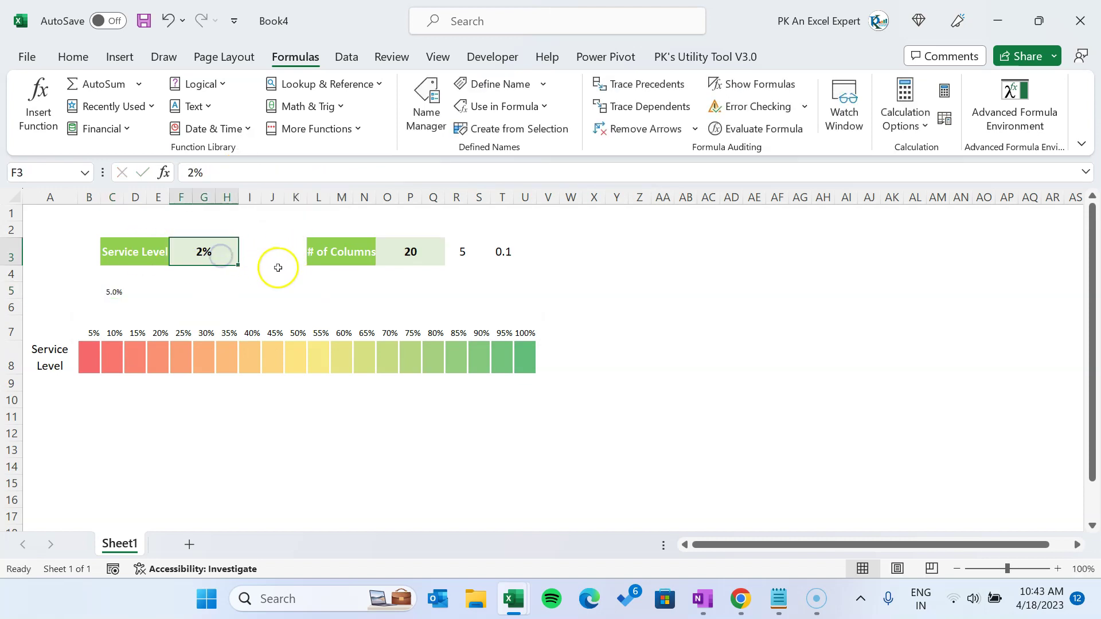
click(426, 109)
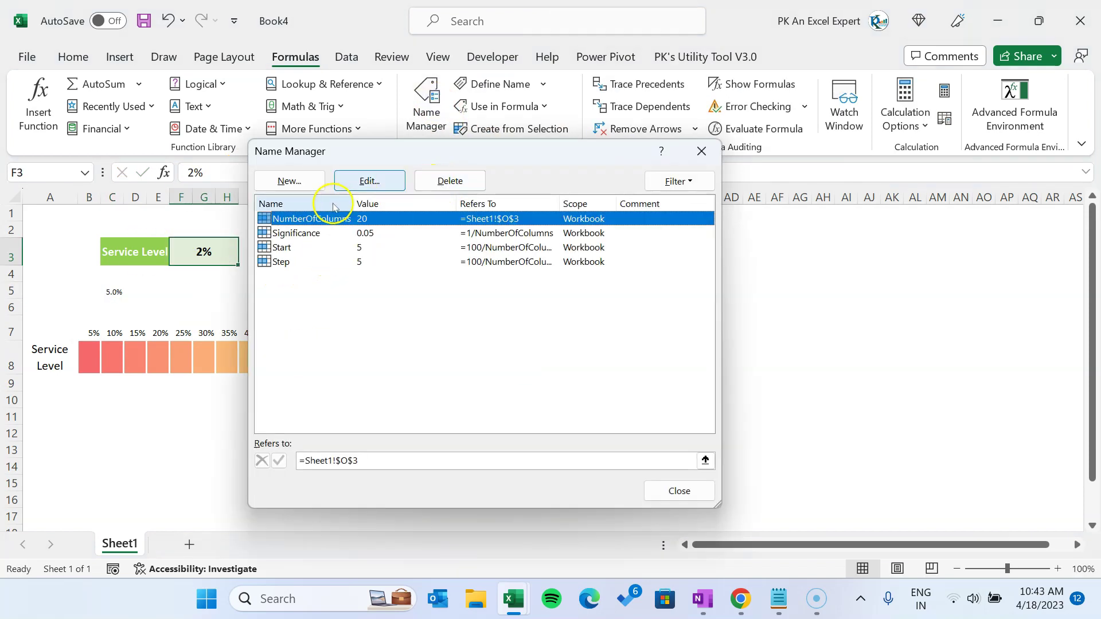
click(289, 181)
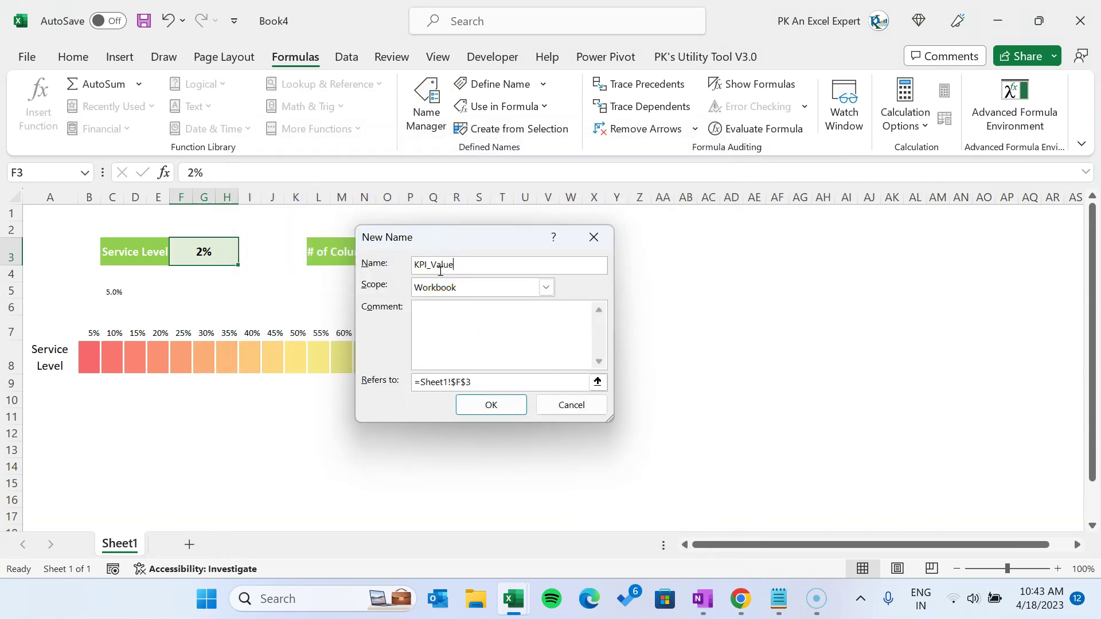
click(463, 380)
double_click(489, 384)
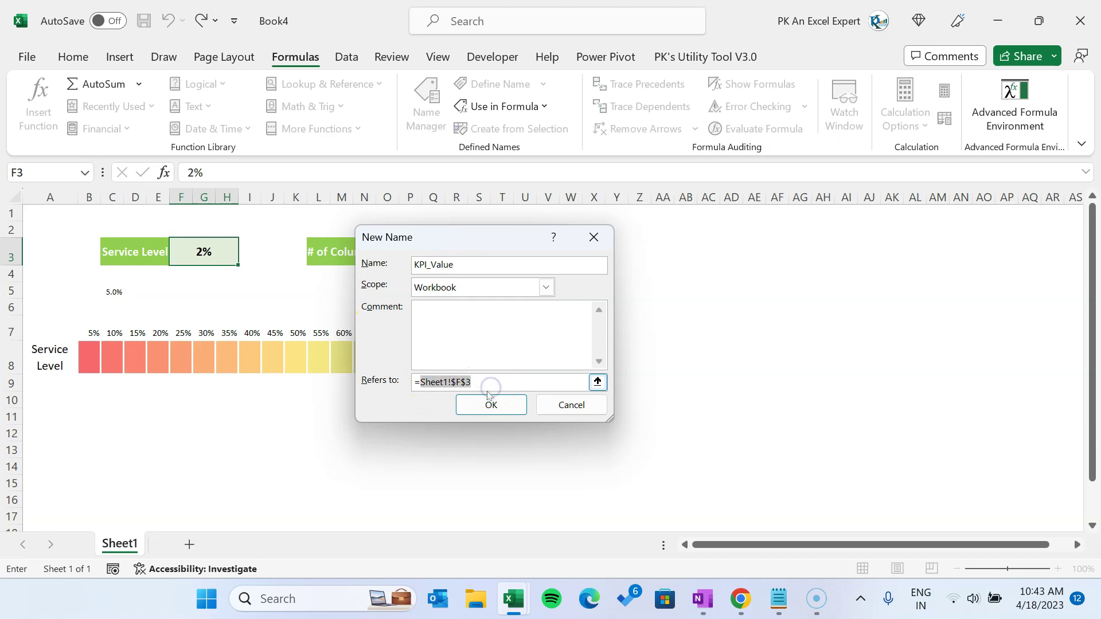
click(490, 405)
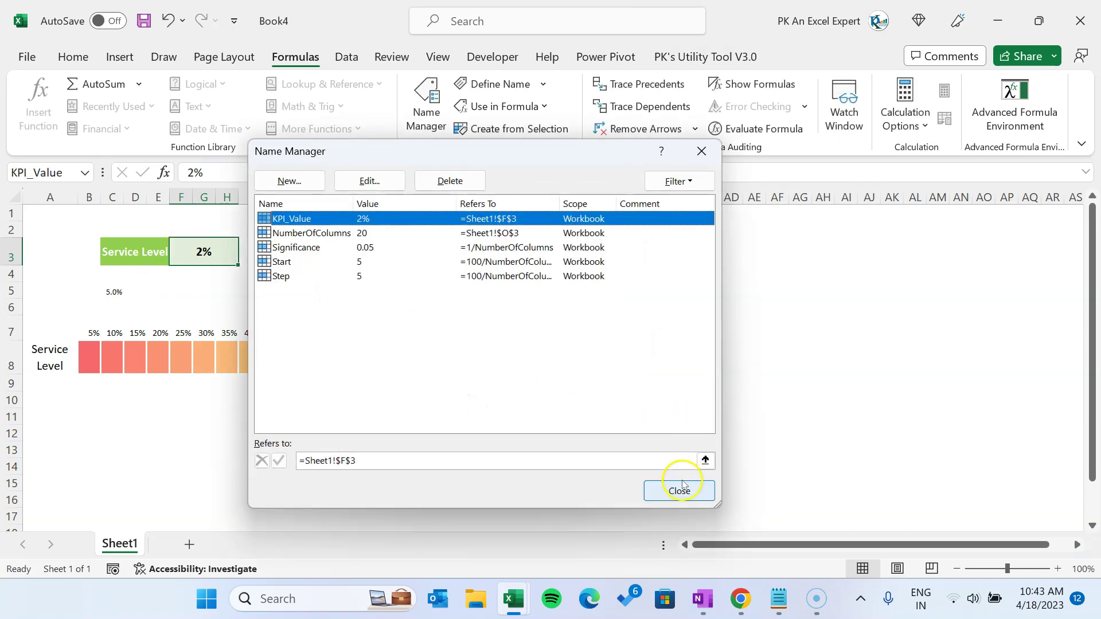
click(681, 486)
Copy the SEQUENCE expression from the formula in B7 and replace it with the opening of an IF function.
click(112, 328)
click(81, 330)
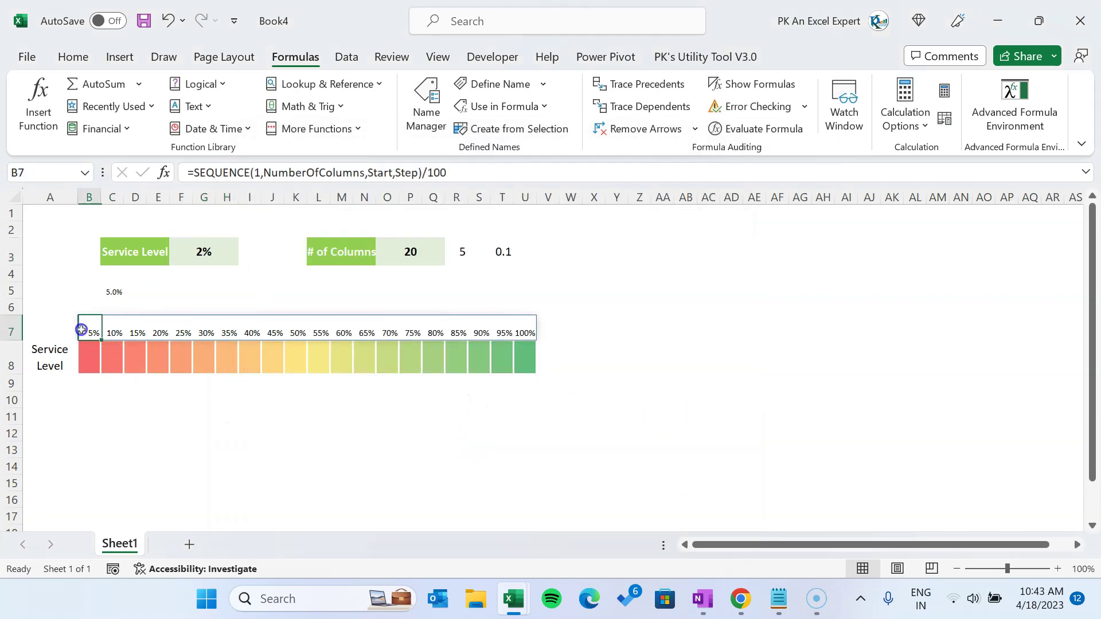
drag(195, 167, 659, 170)
key(ctrl+c)
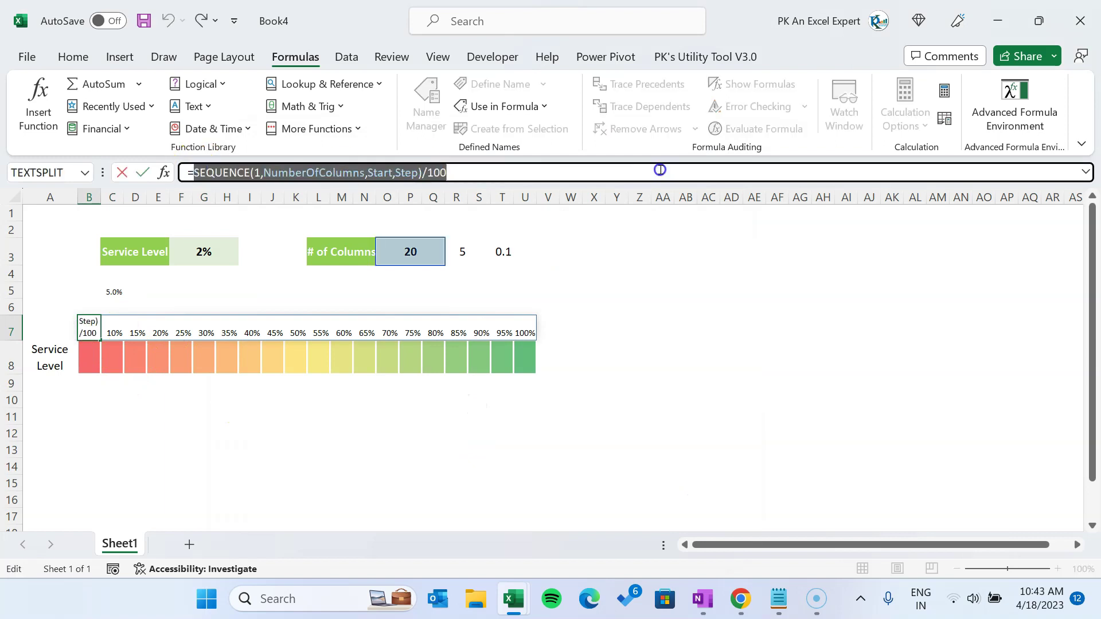
key(BackSpace)
text(IF()
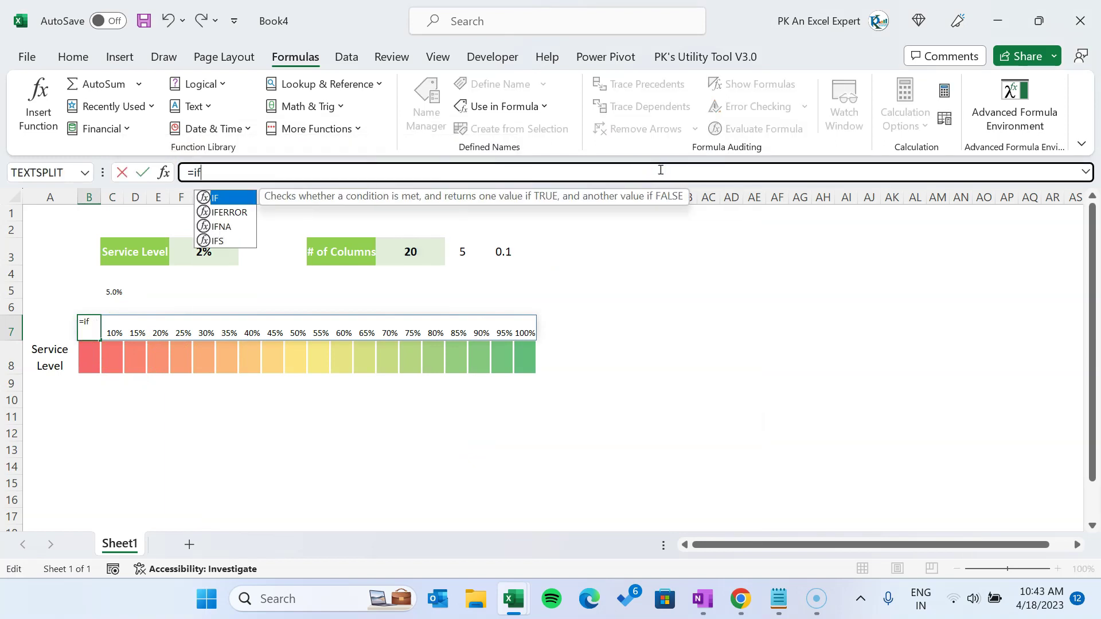
Add CEILING(KPI_Value,Significance) as the first part of the IF condition in B7.
text(ce)
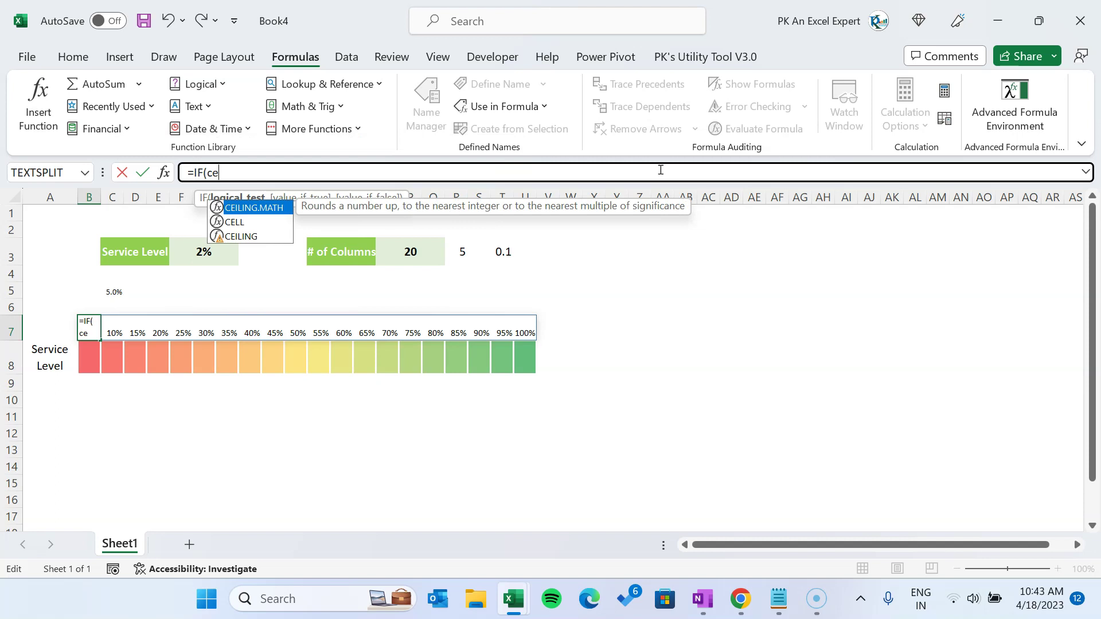
key(Down)
key(Down)
key(Tab)
text(kp)
key(Tab)
text(,)
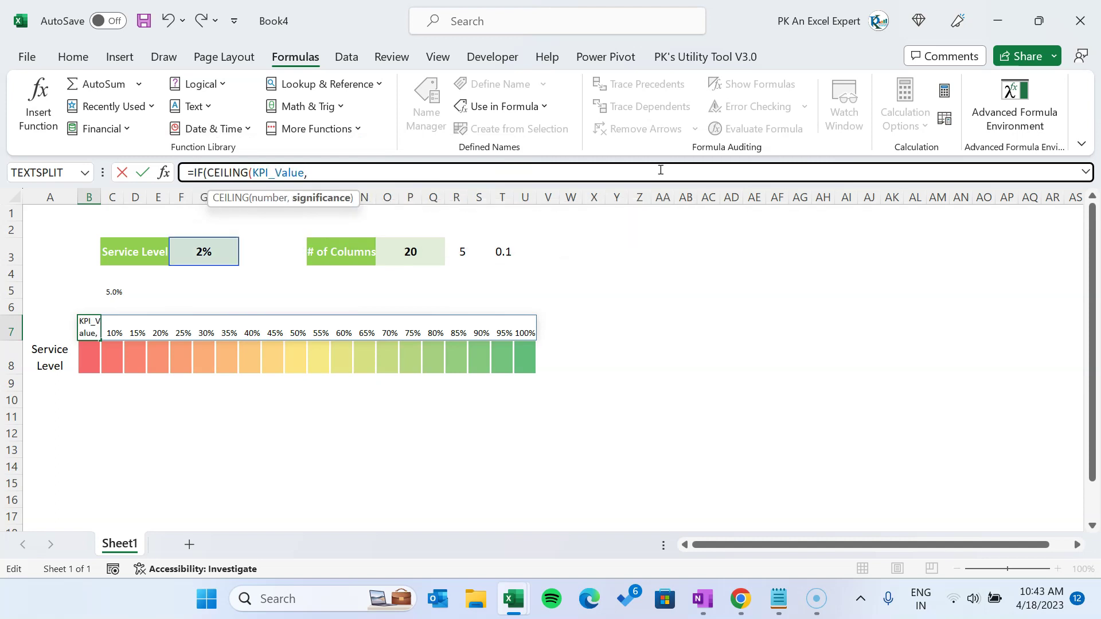
text(sig)
key(Down)
key(Tab)
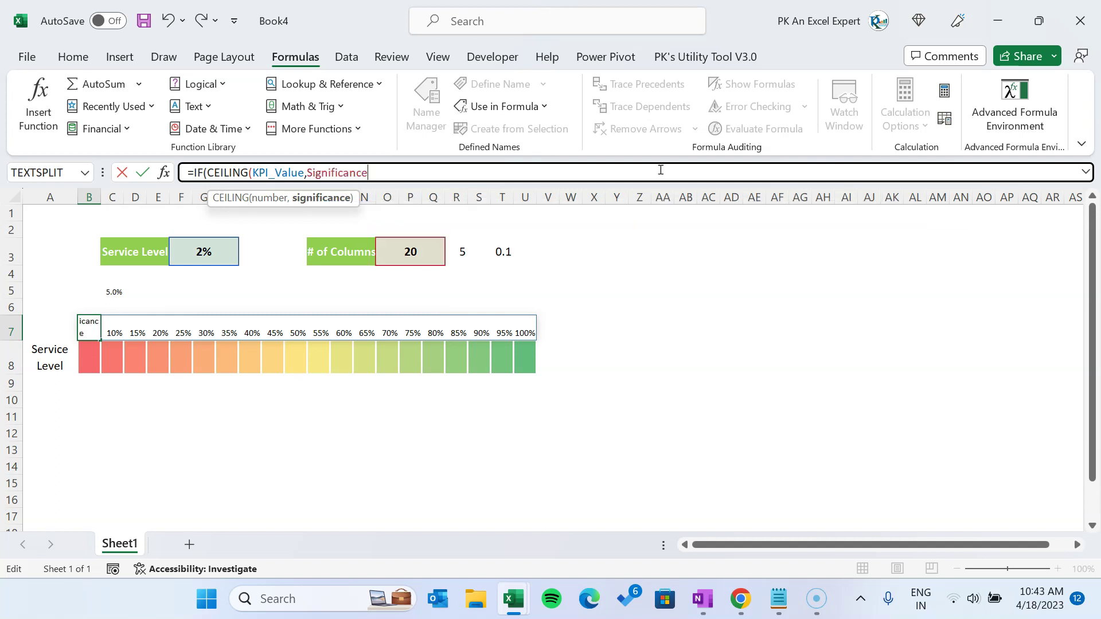
text())
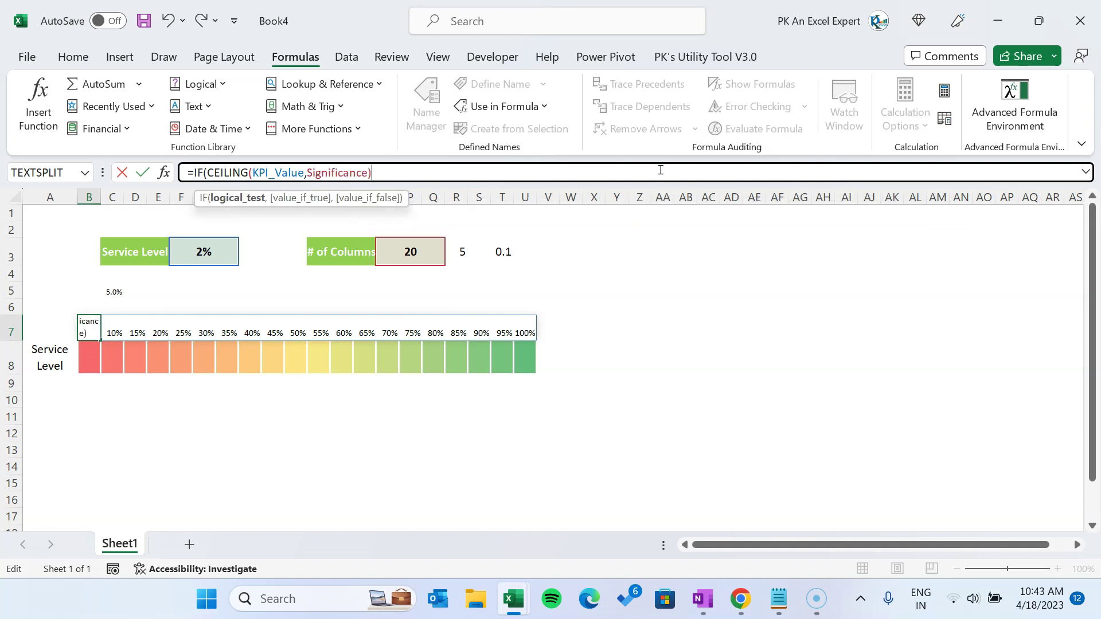
Complete the B7 formula by comparing with the copied SEQUENCE expression, returning CHAR(242) when true and an empty string "" otherwise.
text(=)
key(ctrl+v)
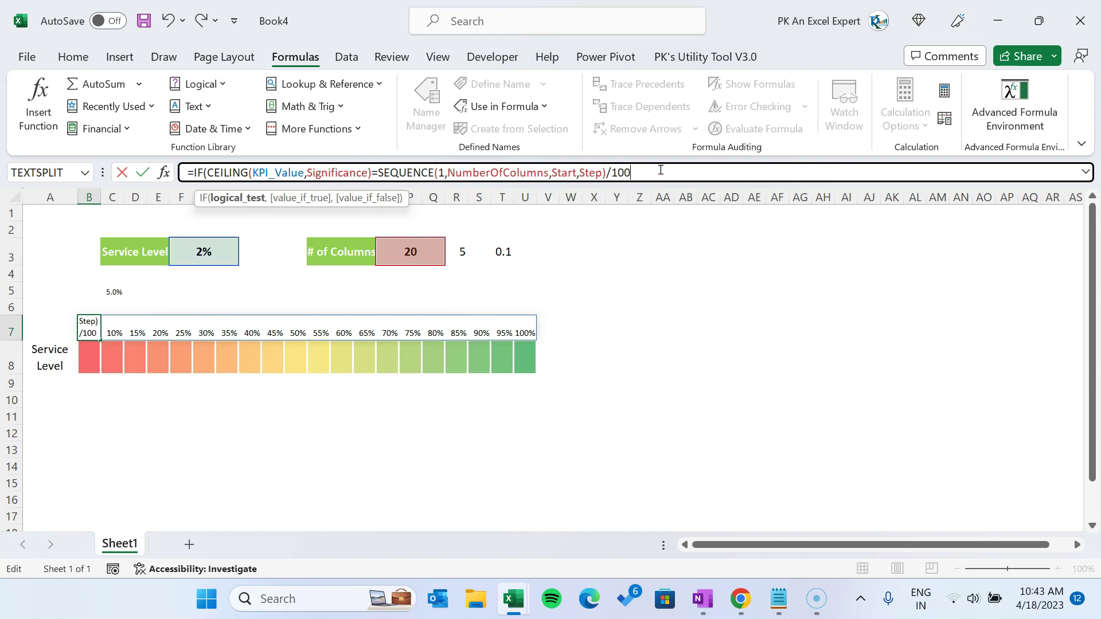
text(,ch)
key(Tab)
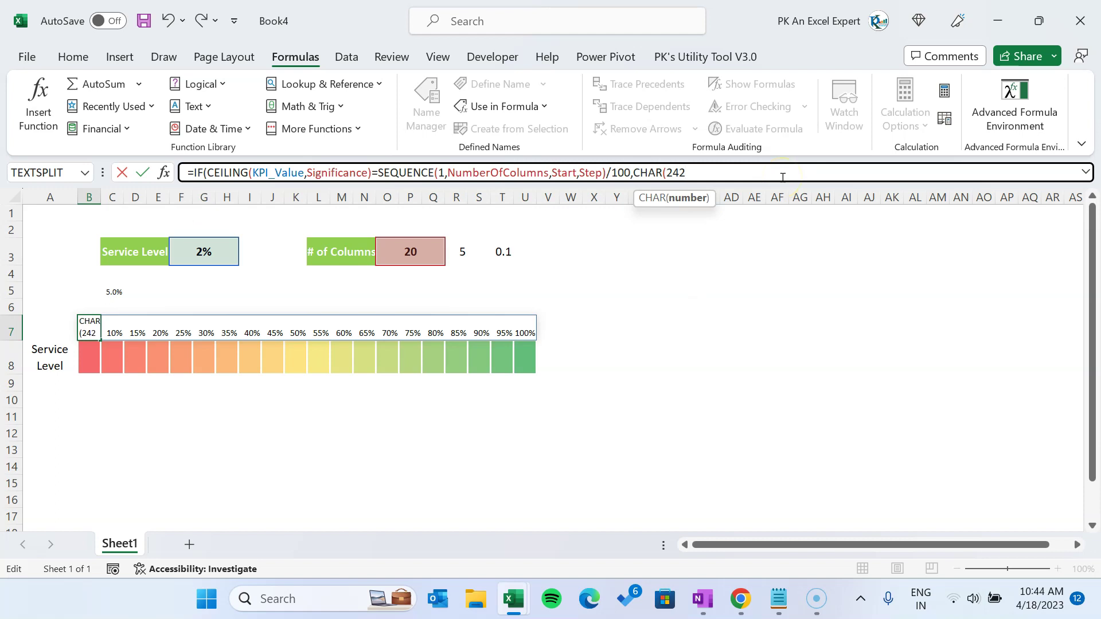
text(242),)
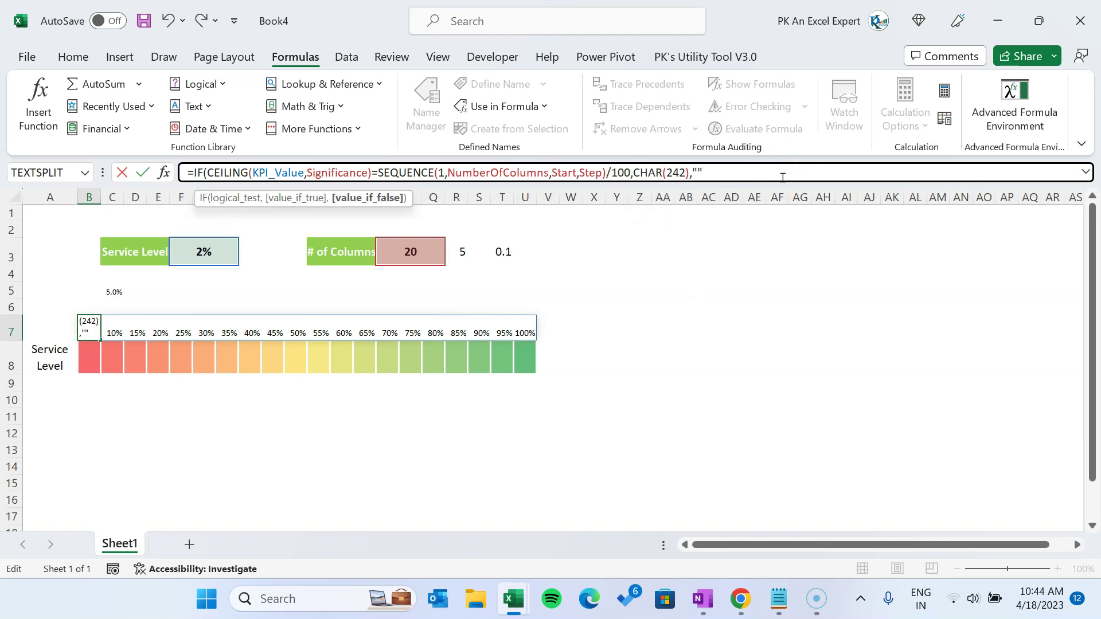
text(""))
key(Return)
key(Up)
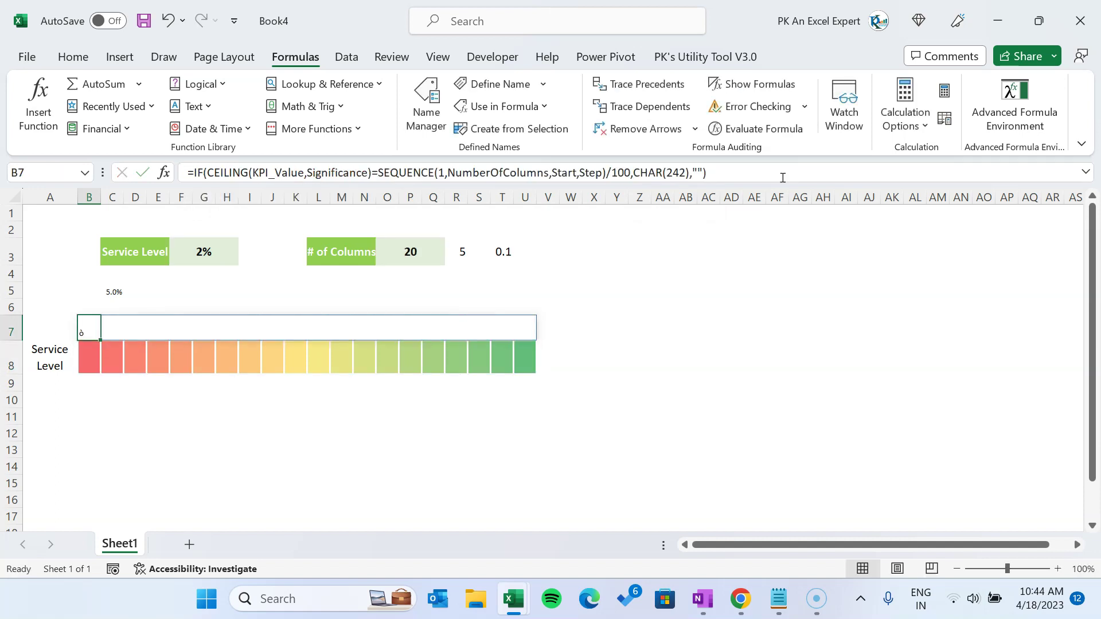
Set the font of row 7 to Wingdings at size 16.
key(shift+Right)
key(shift+space)
click(73, 57)
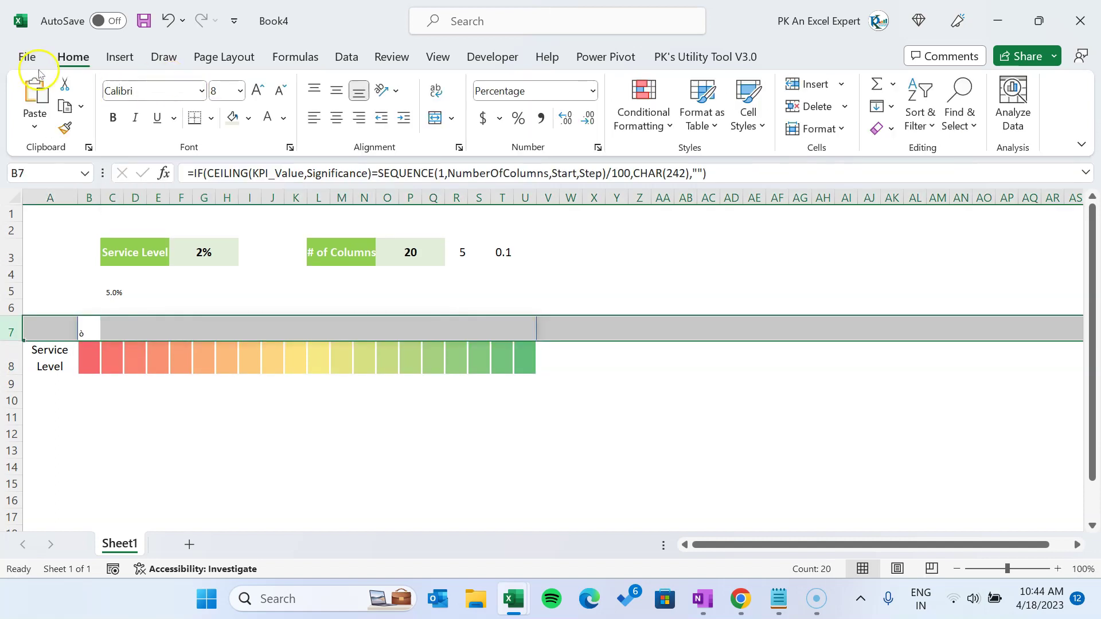
click(203, 92)
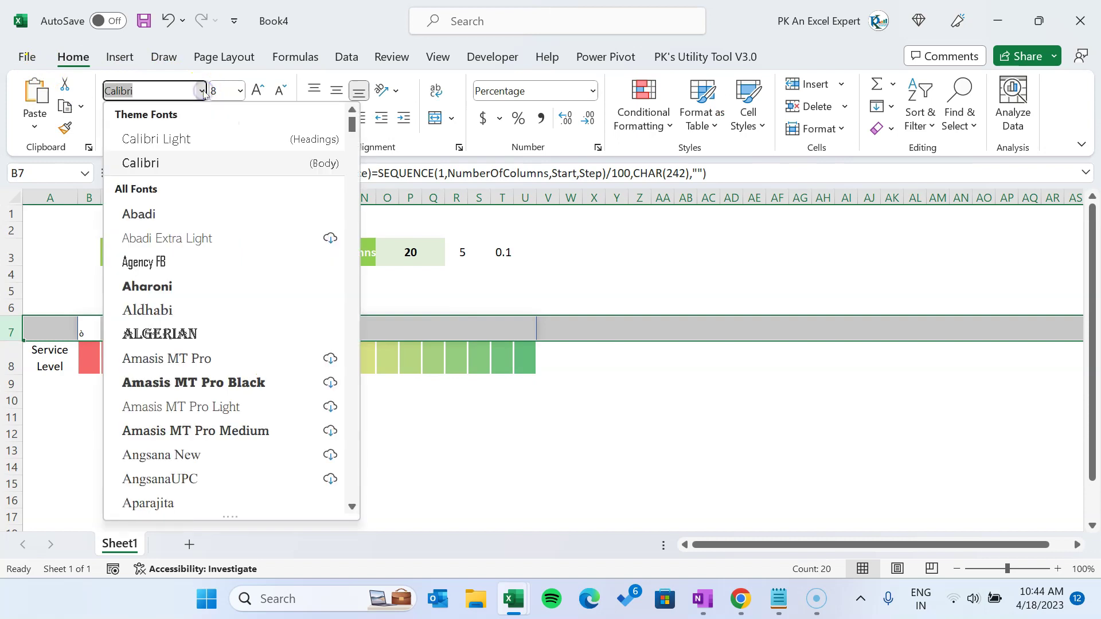
text(Wingdings)
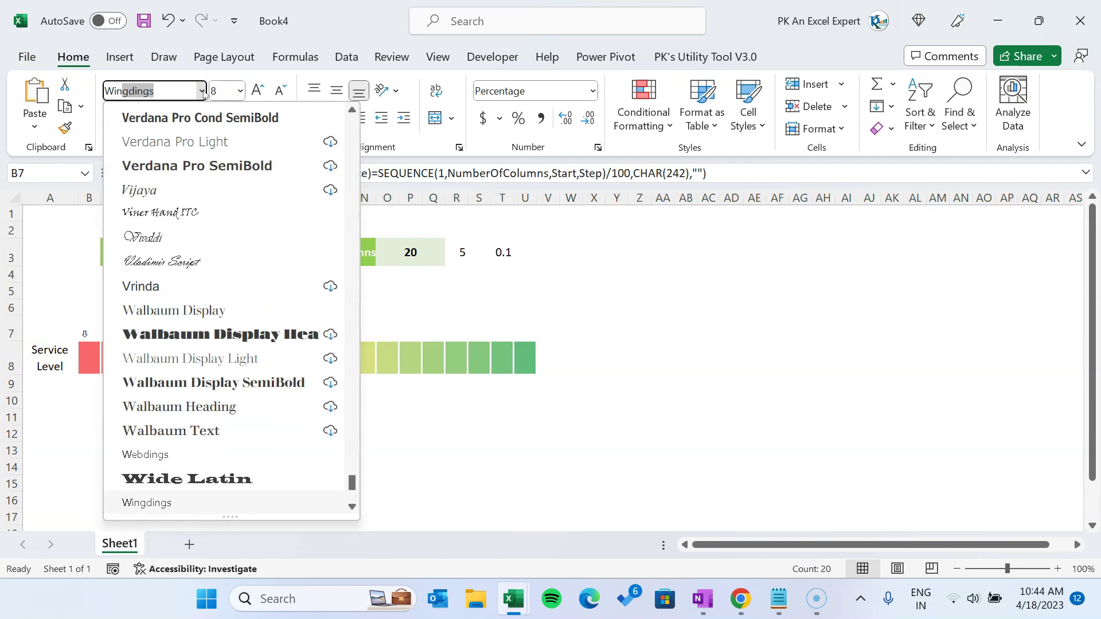
key(Return)
click(258, 89)
click(257, 89)
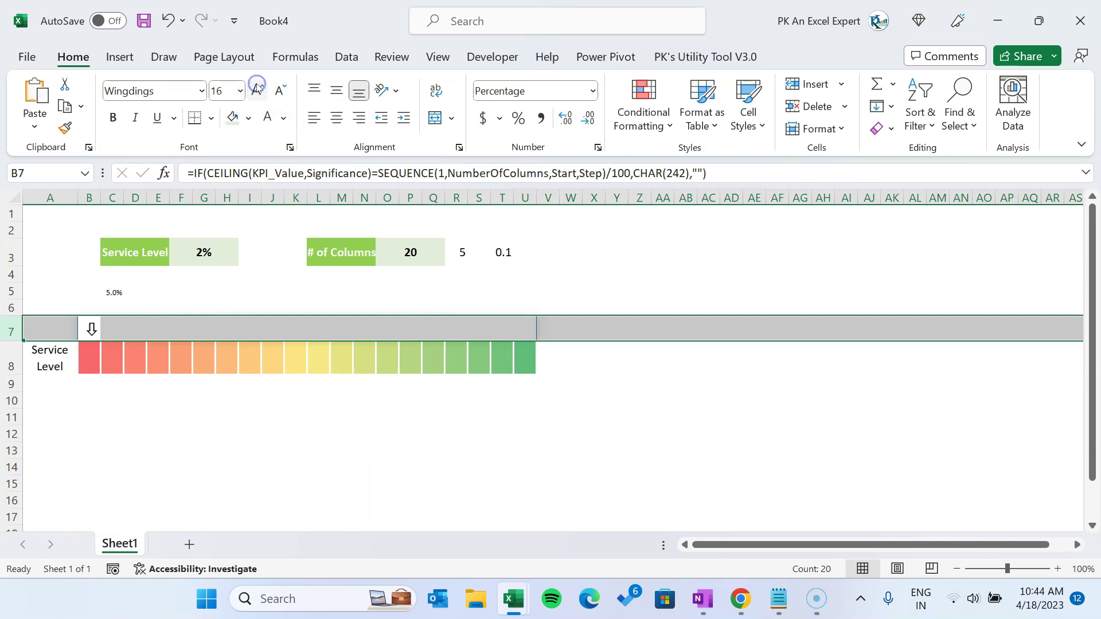
Centre the contents of row 7 vertically and horizontally, and select B7.
click(337, 90)
click(337, 117)
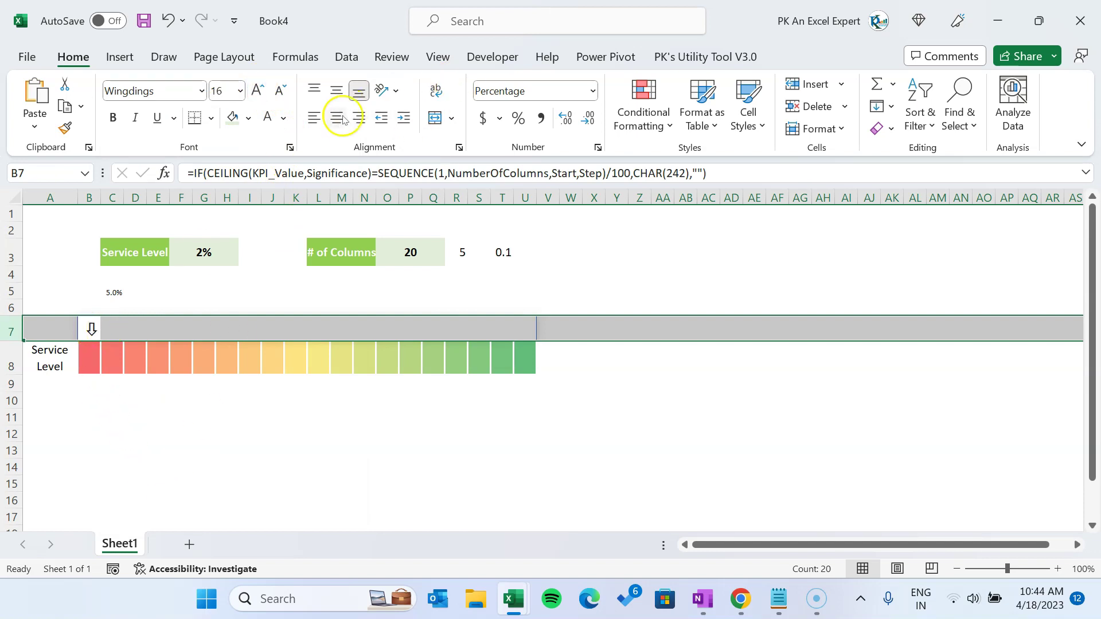
click(164, 322)
click(86, 324)
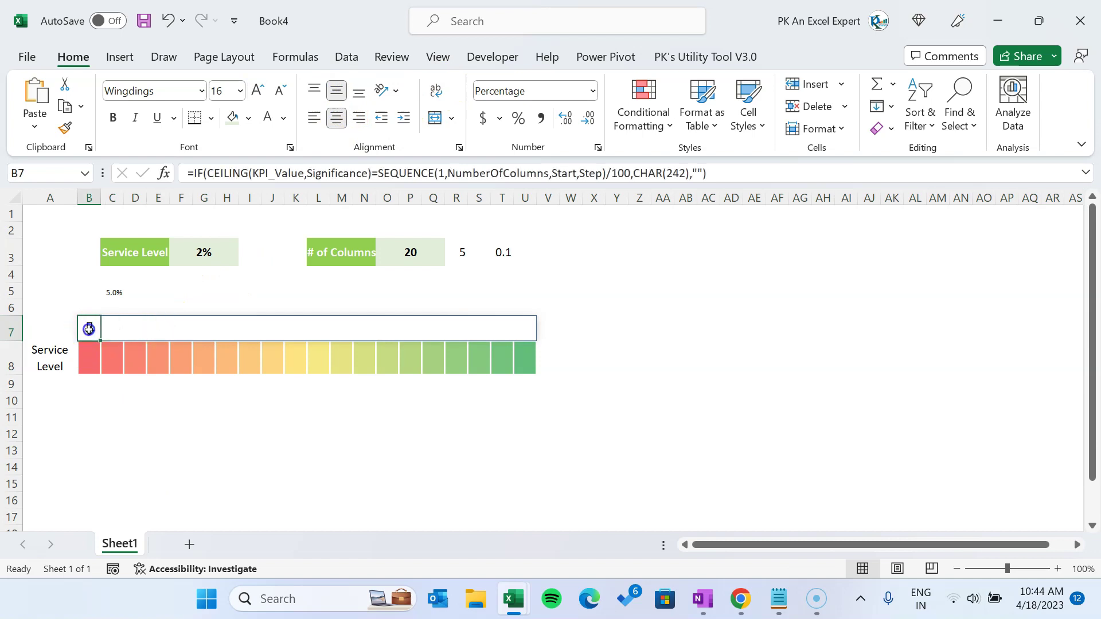
Colour the font of row 7 blue and enlarge it to size 20.
key(shift+space)
click(286, 119)
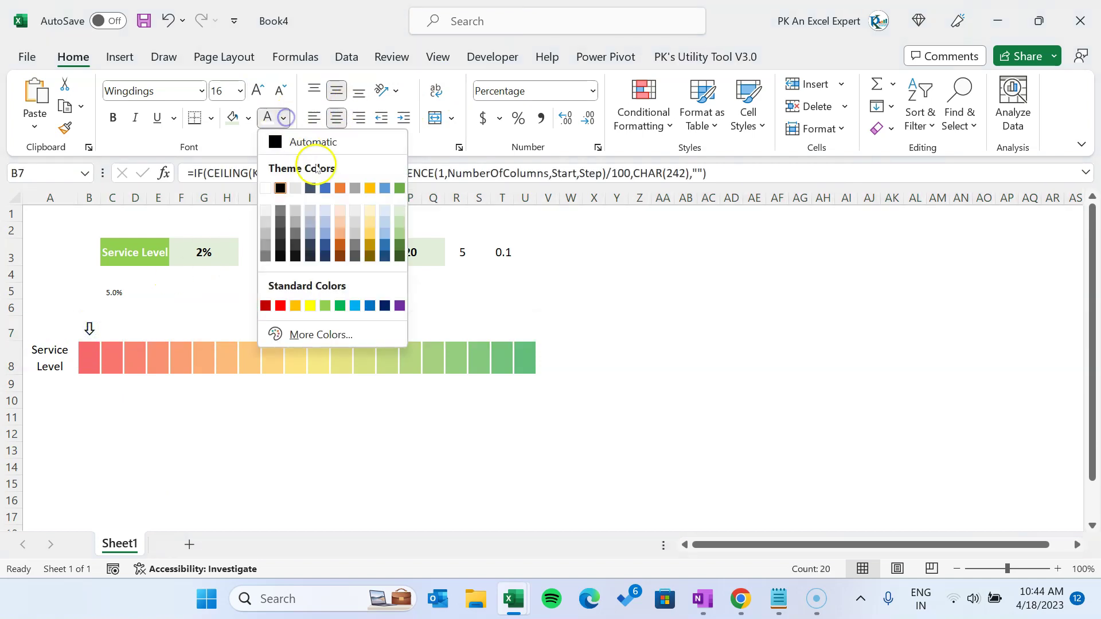
click(326, 187)
click(156, 337)
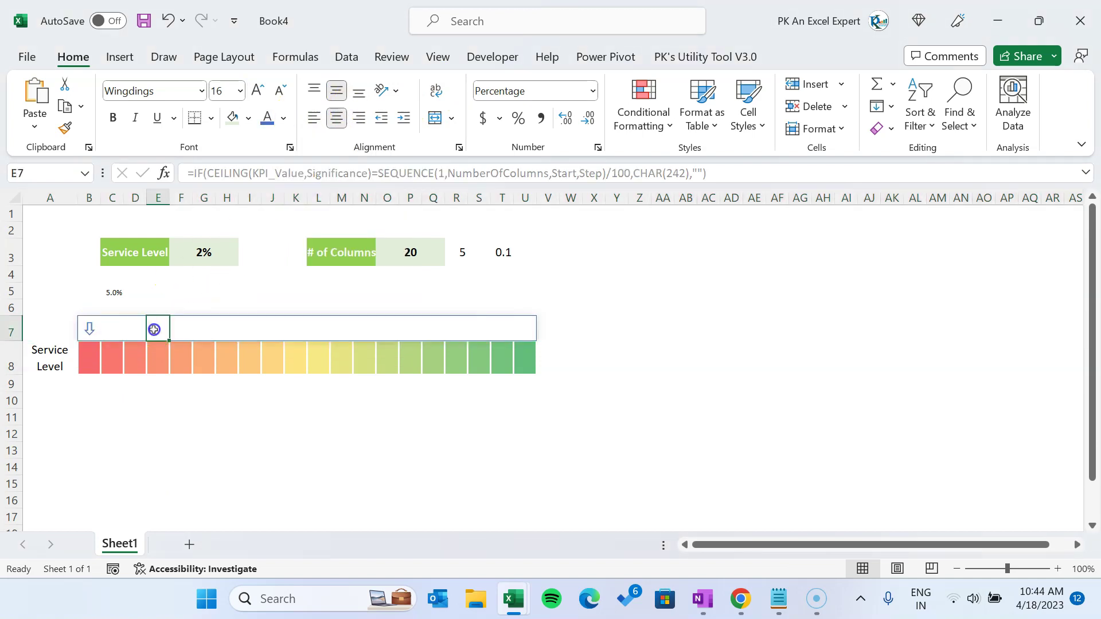
key(shift+space)
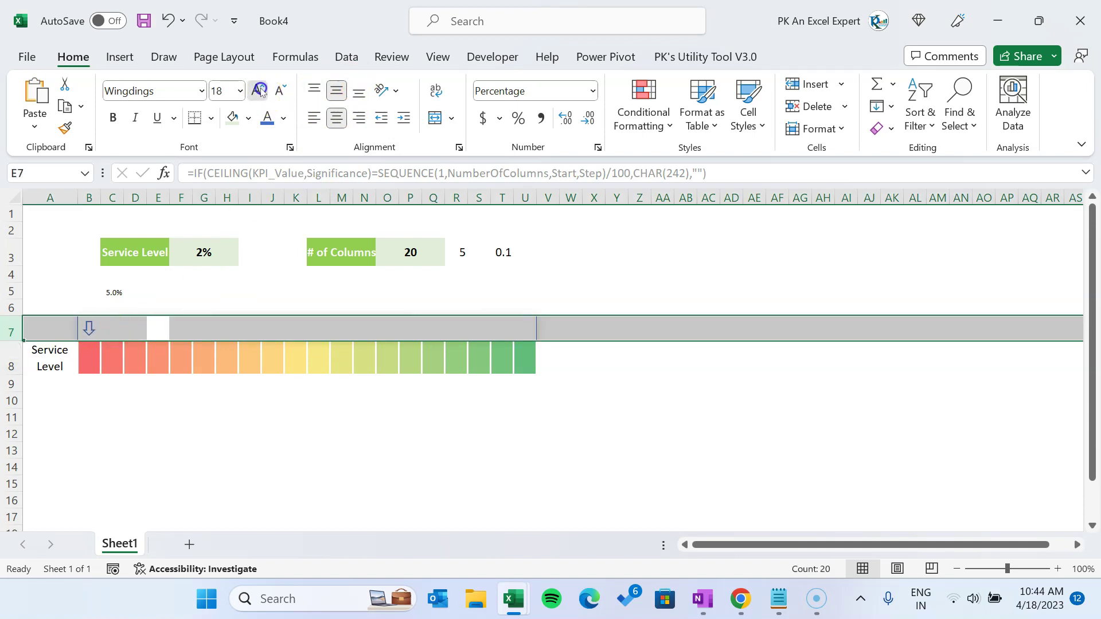
click(66, 274)
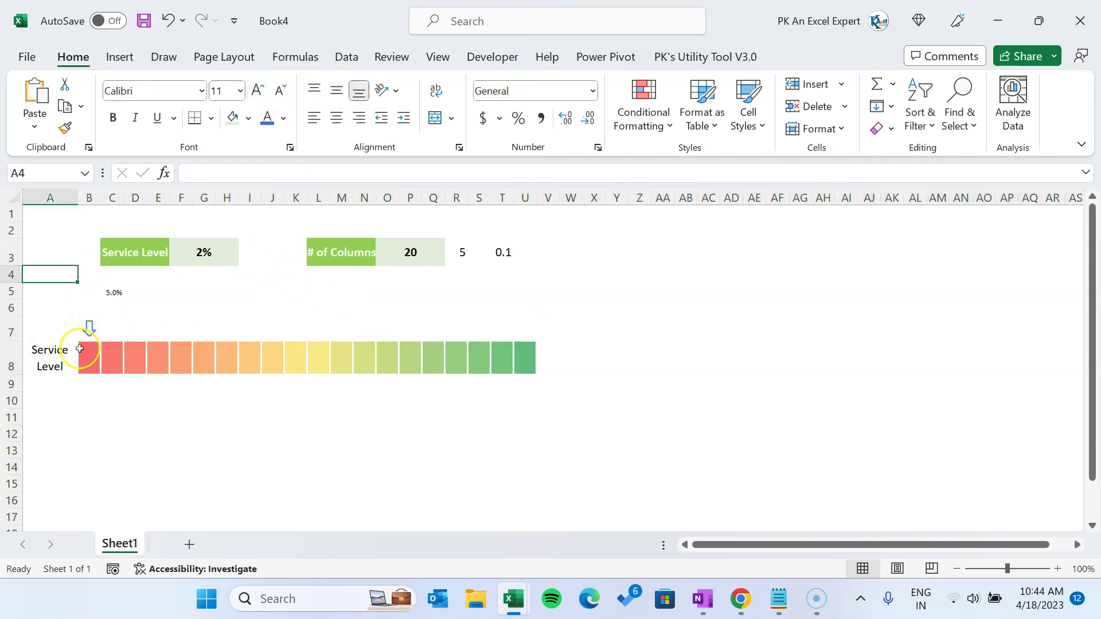
Open the symbol list from cell AF7 and set its font to Wingdings.
click(110, 328)
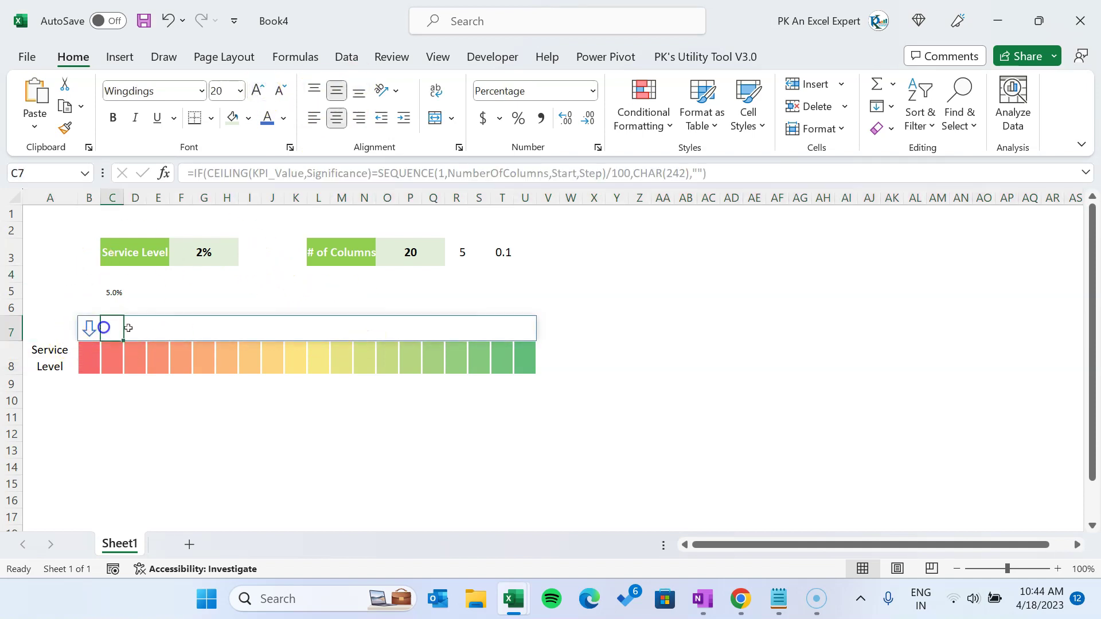
click(119, 57)
click(777, 328)
click(981, 100)
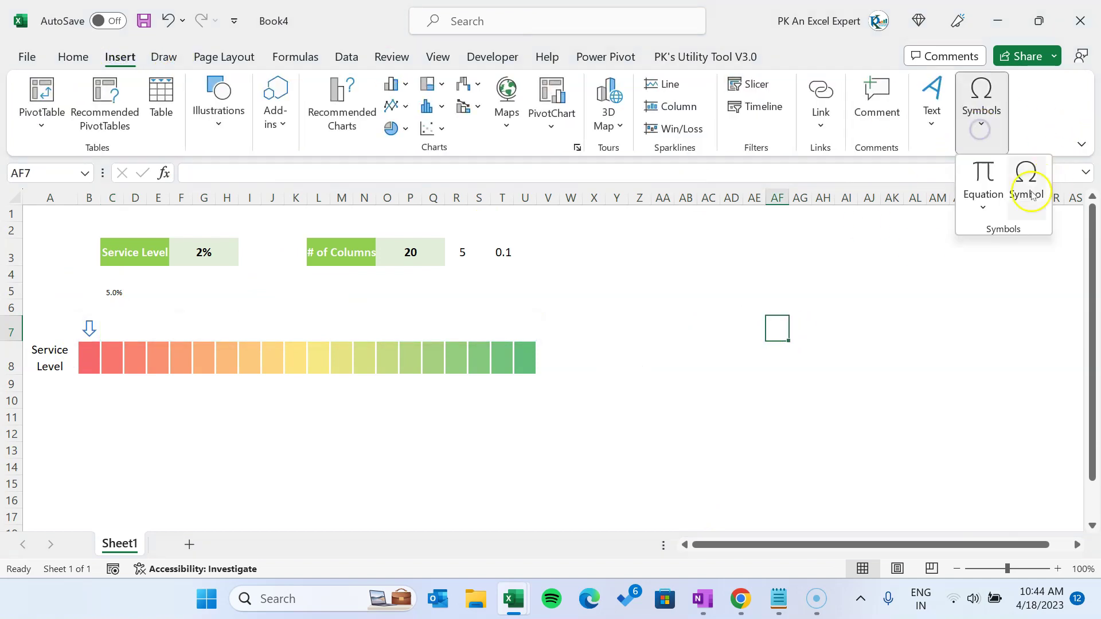
click(1026, 189)
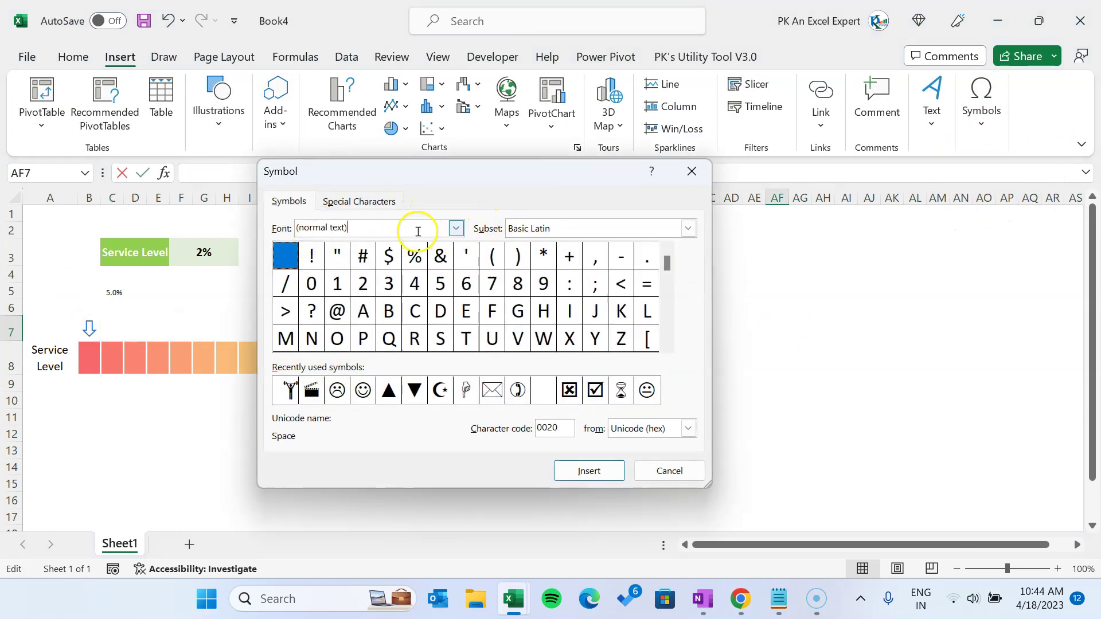
click(456, 228)
text(Wingdings)
key(Return)
Look up the character code of the hollow down arrow, close the list without inserting, and select B7 to compare its CHAR argument.
click(667, 268)
drag(666, 276, 664, 315)
click(665, 346)
click(665, 346)
click(666, 346)
click(665, 346)
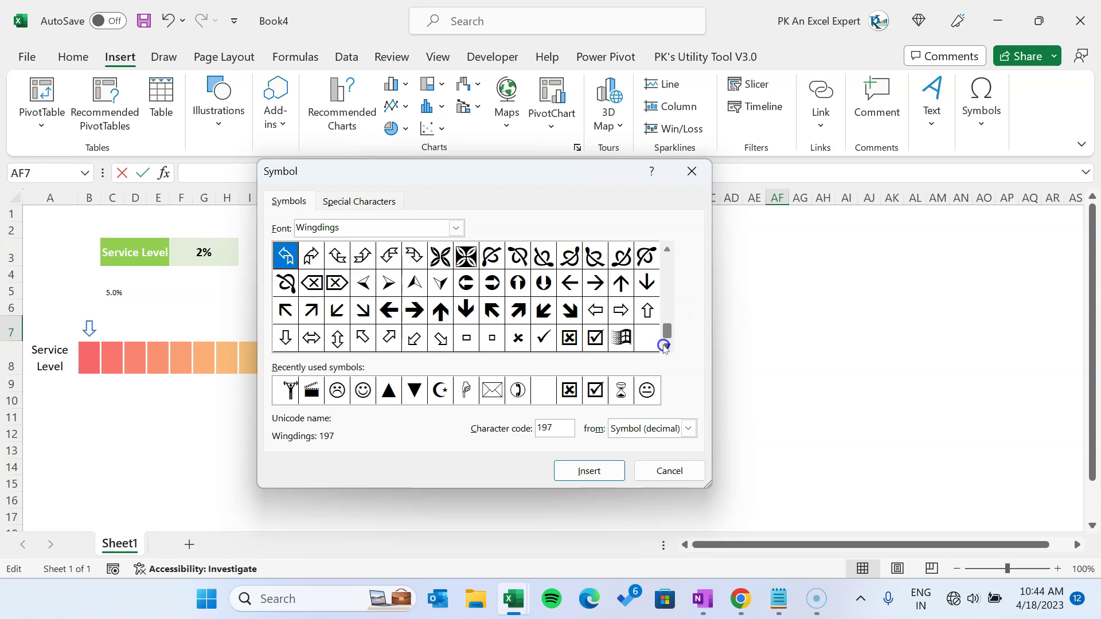
click(285, 338)
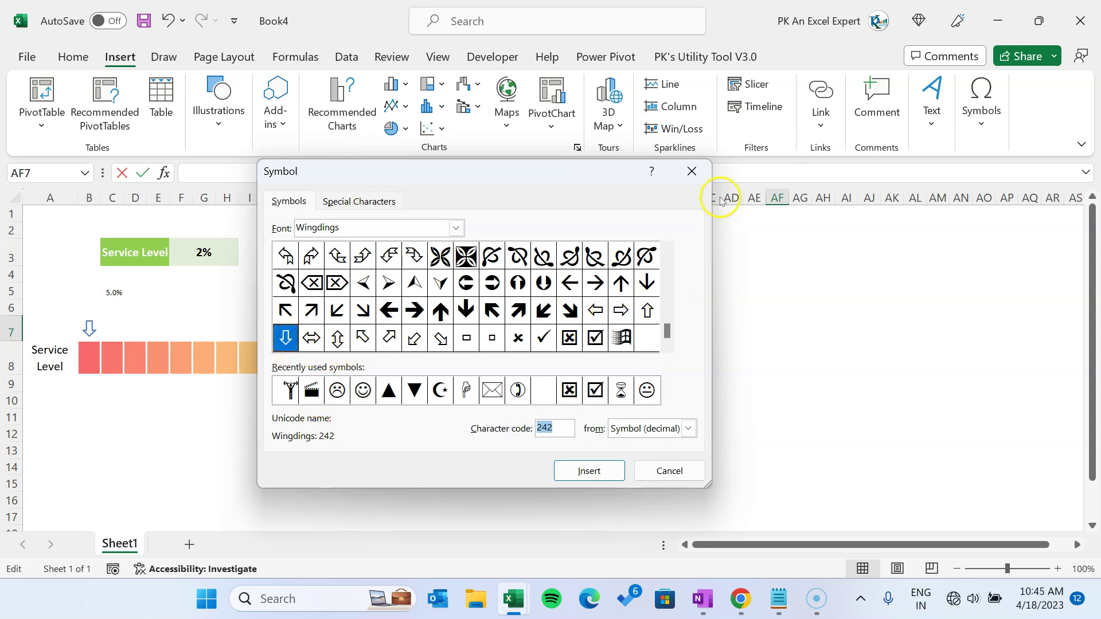
click(691, 171)
click(89, 328)
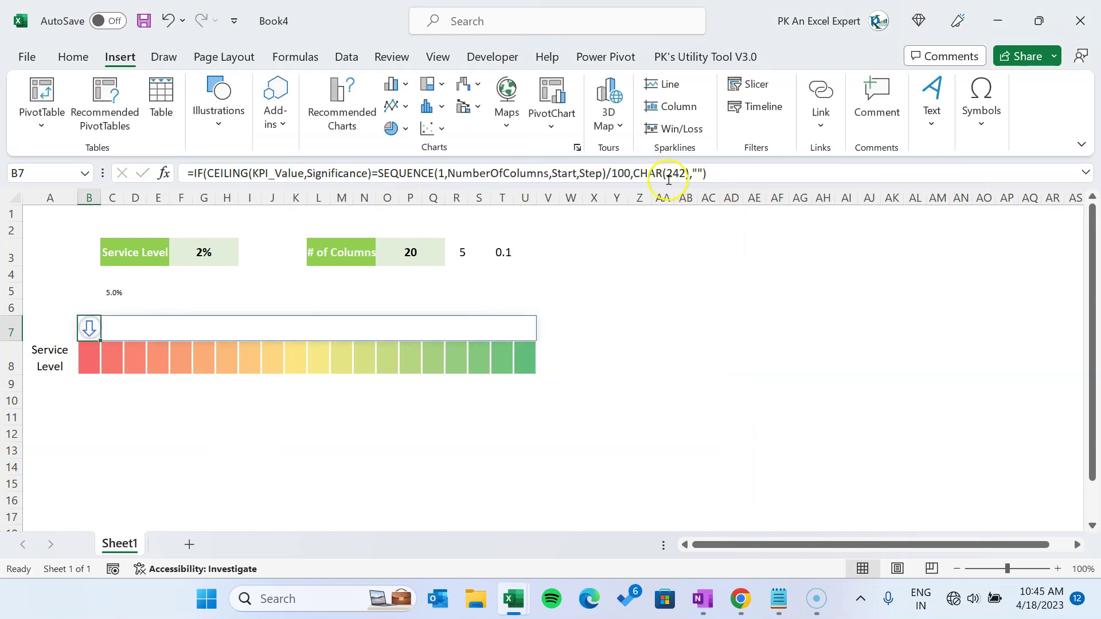
Clear the helper percentage from cell C5.
click(12, 330)
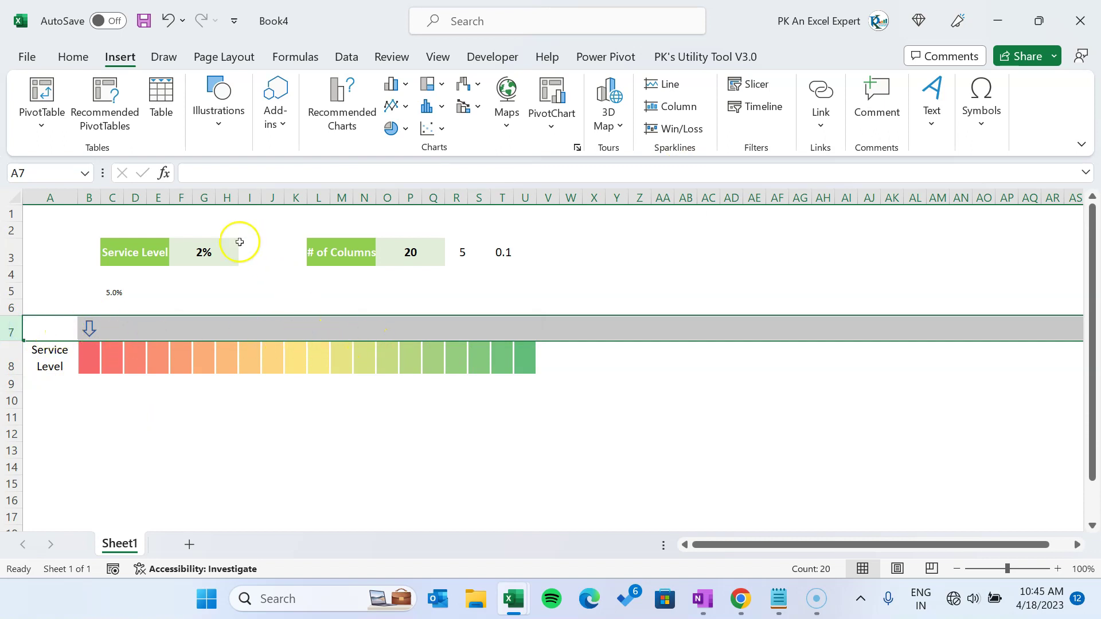
click(73, 56)
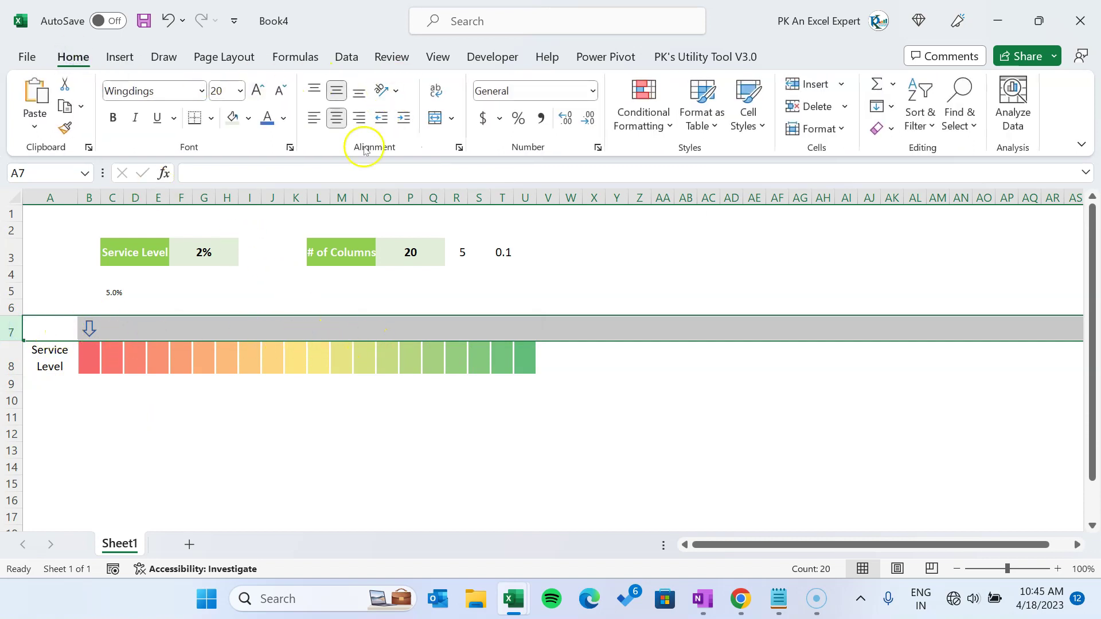
click(140, 292)
click(117, 292)
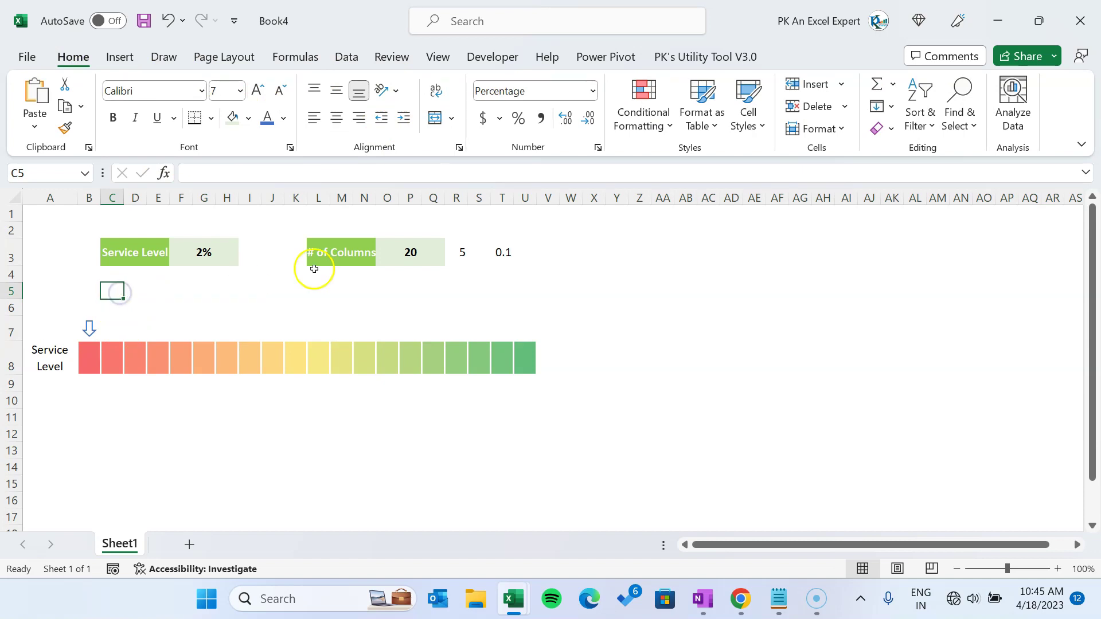
Copy the full IF(CEILING...) arrow formula from B7 into B6.
click(87, 331)
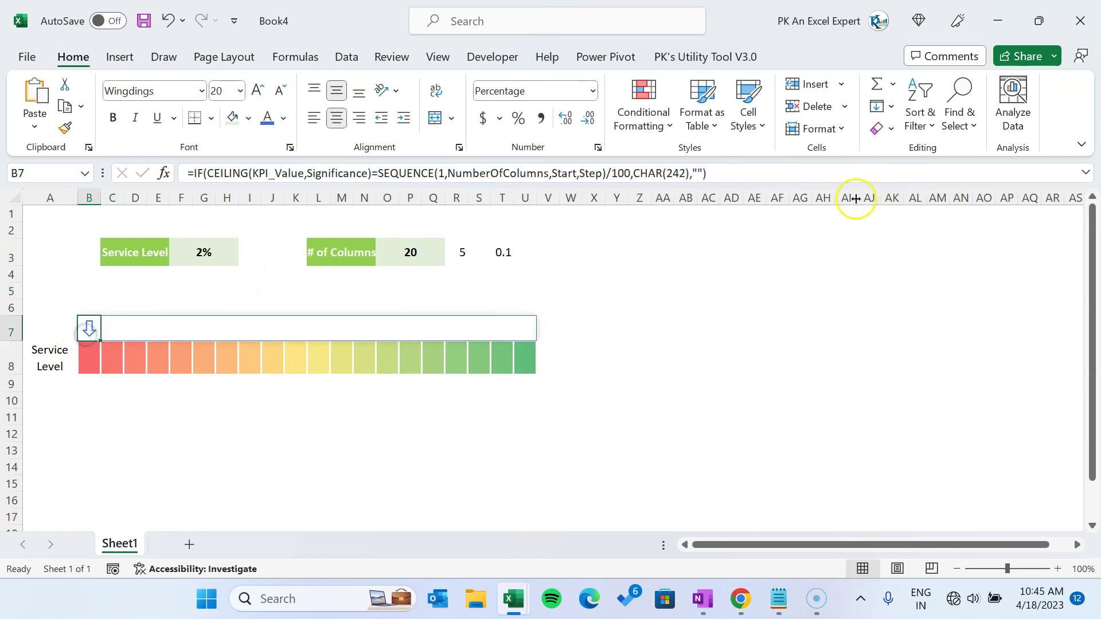
click(762, 174)
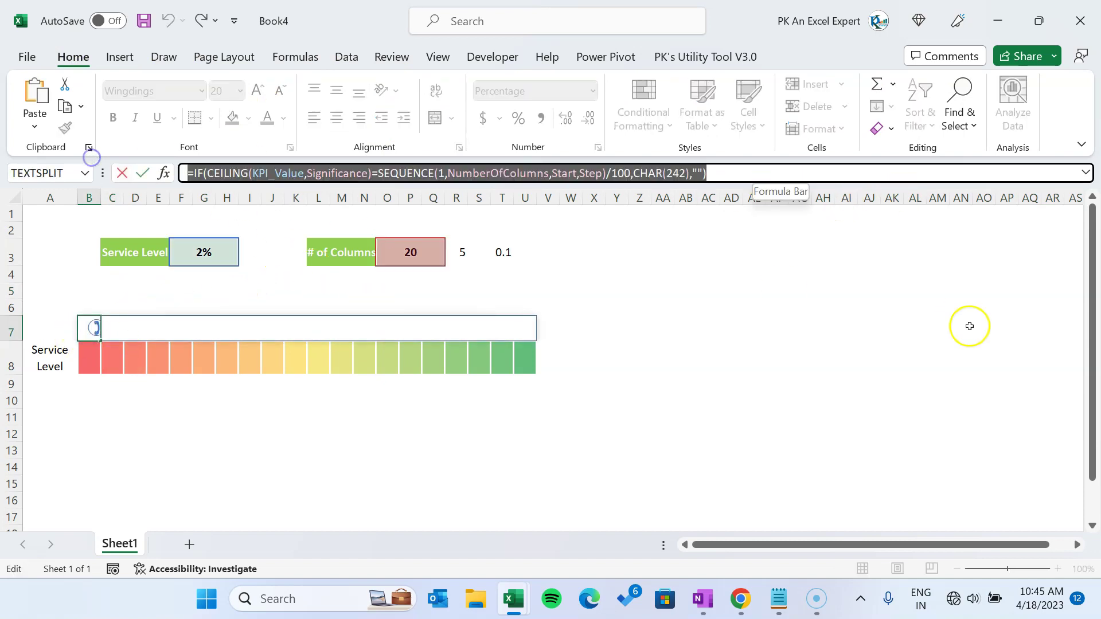
key(Escape)
click(79, 305)
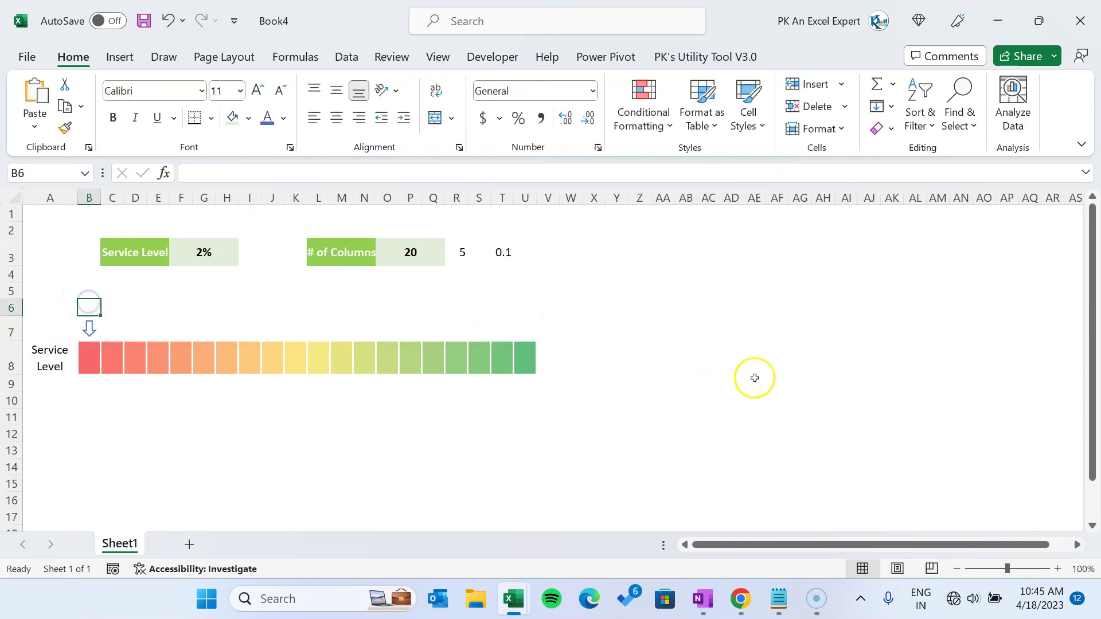
text(=IF(CEILING(KPI_Value,Significance)=SEQUENCE(1,NumberOfColumns,Start,Step)/100,CHAR(242),""))
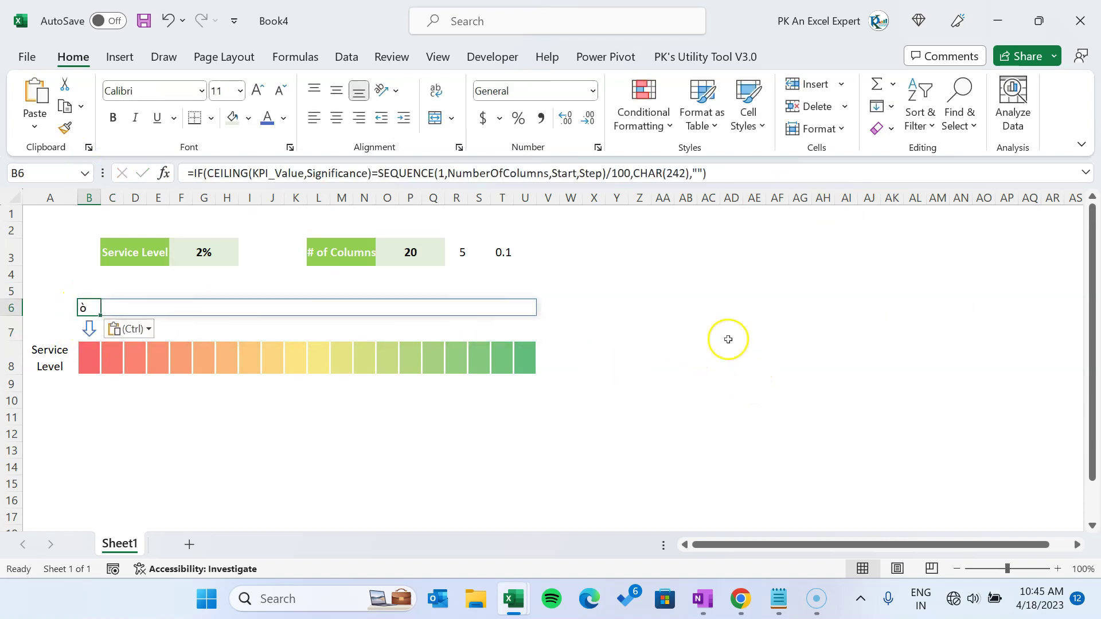
Replace CHAR(242) with KPI_Value in the B6 formula.
drag(634, 173, 691, 173)
text(KPI)
key(Tab)
key(Escape)
key(ctrl+z)
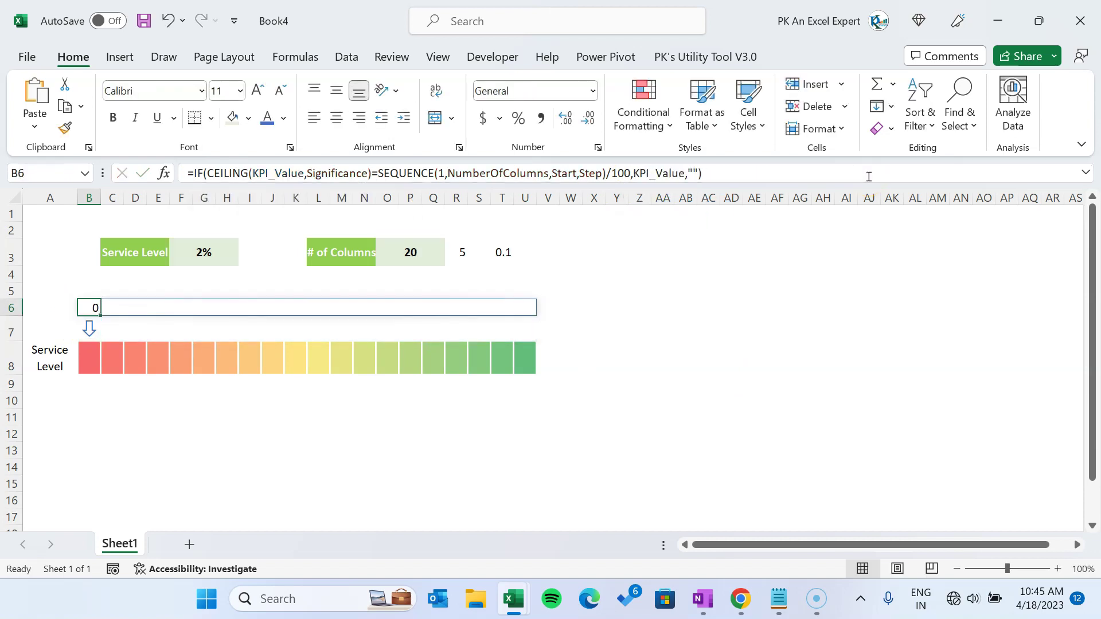
Format row 6 as percentages in a bold blue font at size 9.
key(shift+space)
key(ctrl+shift+5)
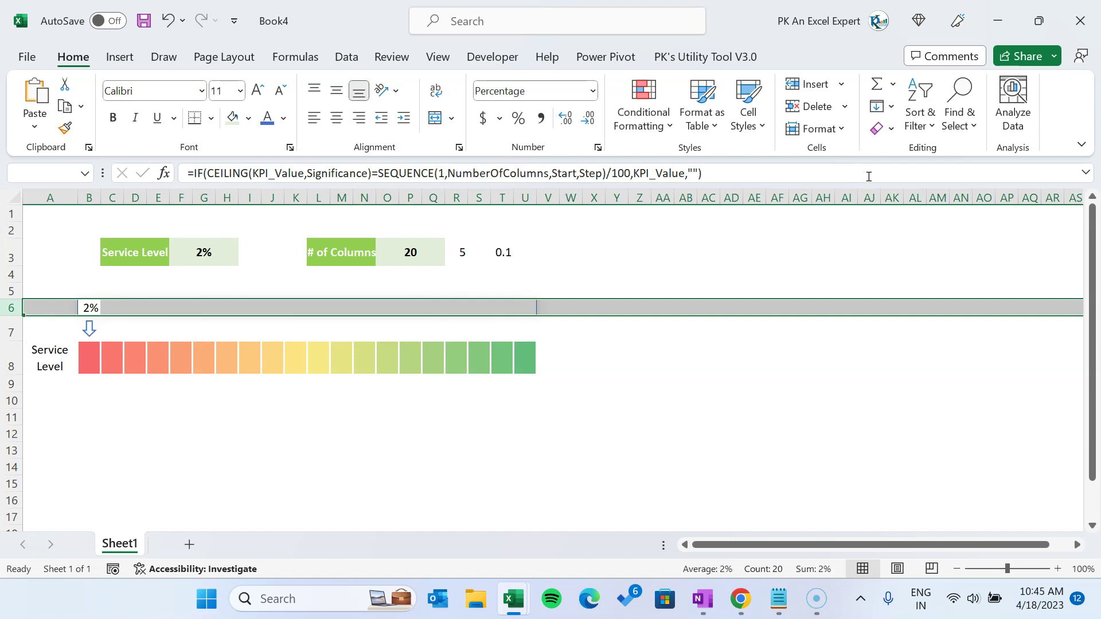
click(278, 92)
click(278, 91)
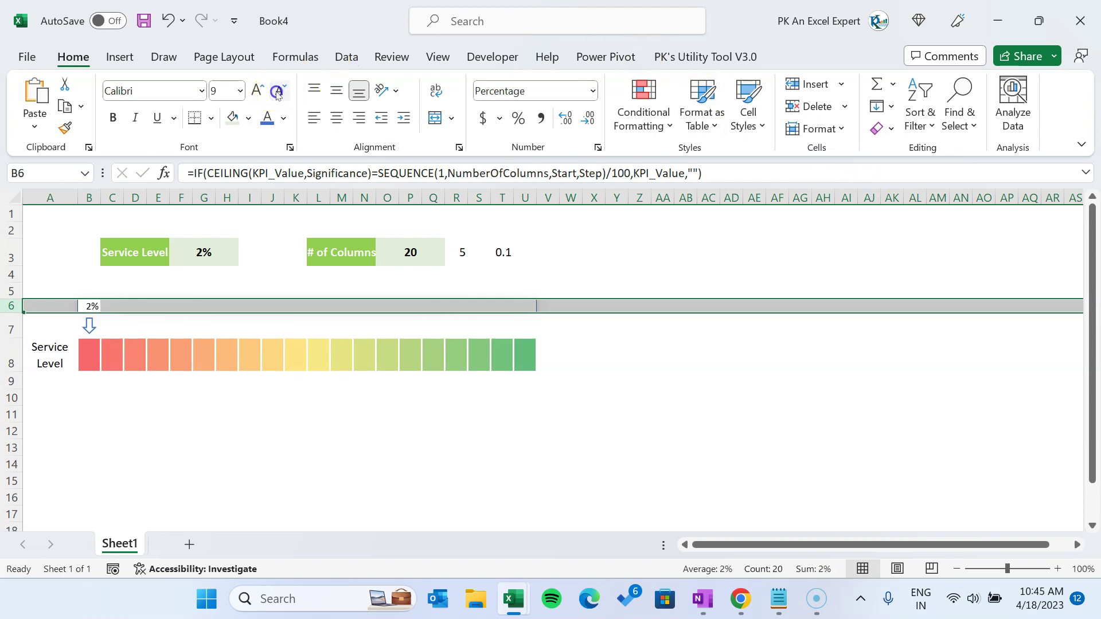
click(266, 119)
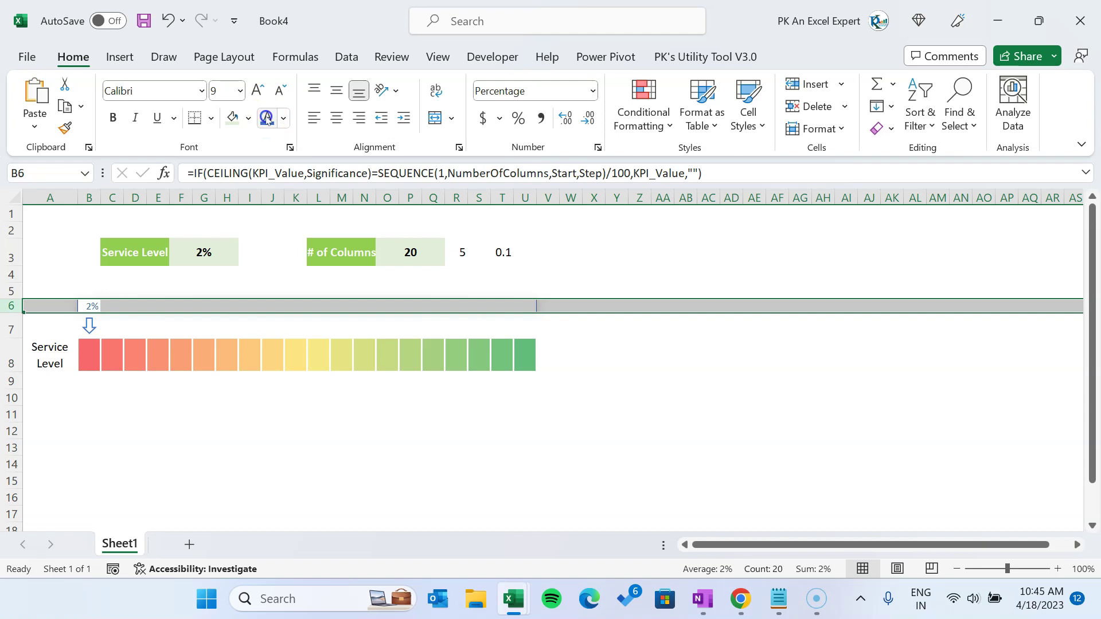
click(113, 117)
click(220, 412)
Enter =RANDBETWEEN(0,100)% as the Service Level value and recalculate the sheet to test the indicator.
click(216, 253)
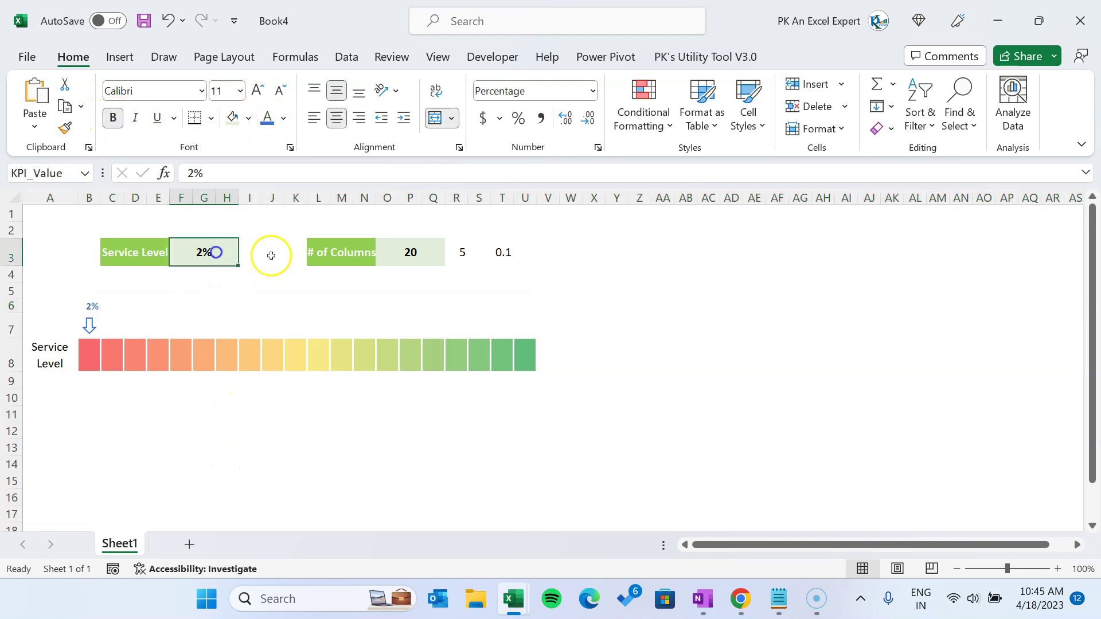
text(=ra)
key(Tab)
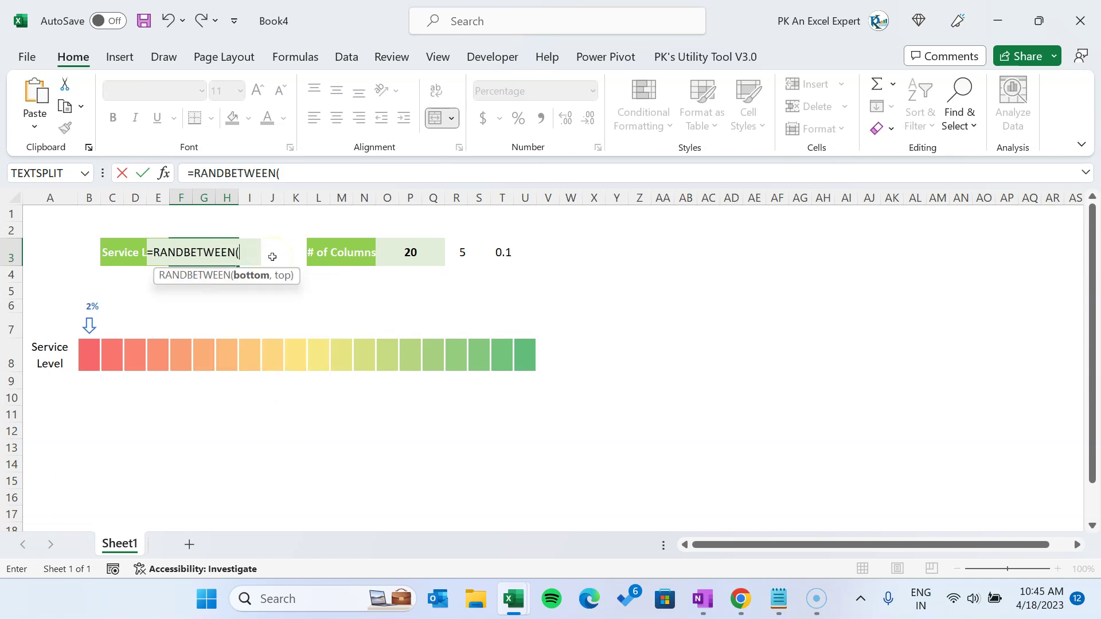
text(0,100))
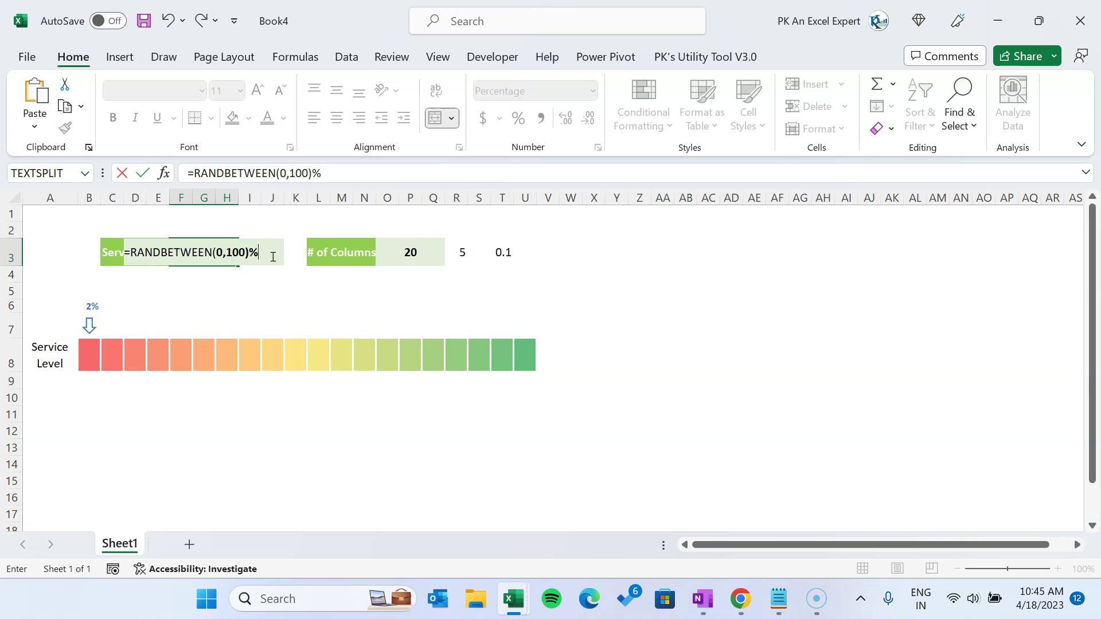
text(%)
key(Return)
click(226, 495)
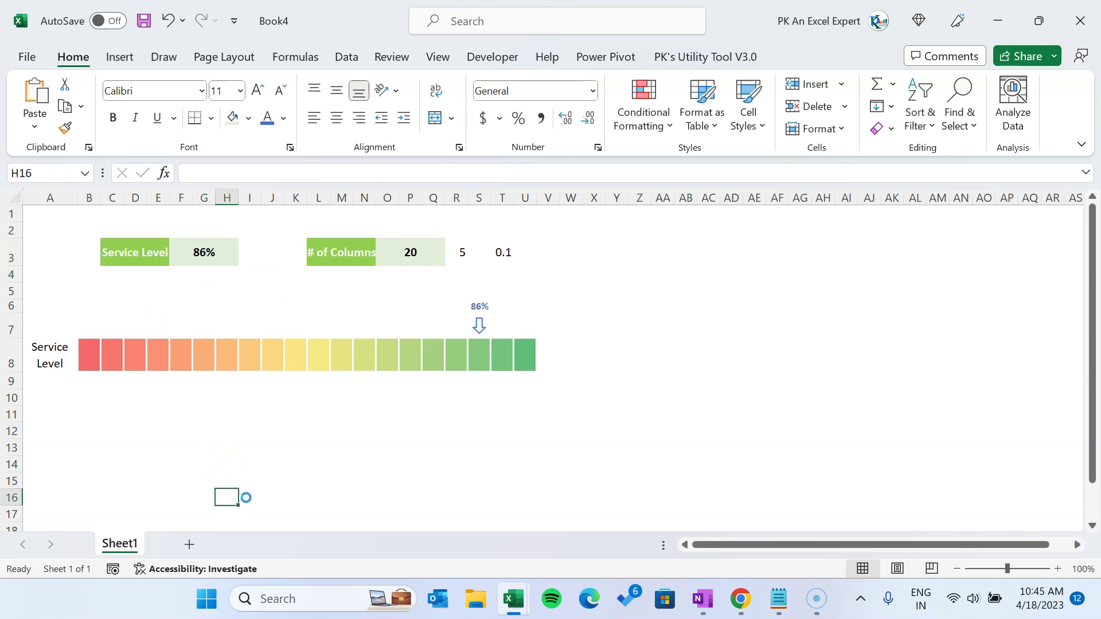
key(F9)
Delete the helper values in R3:V3, beside the number of columns.
drag(463, 252, 551, 253)
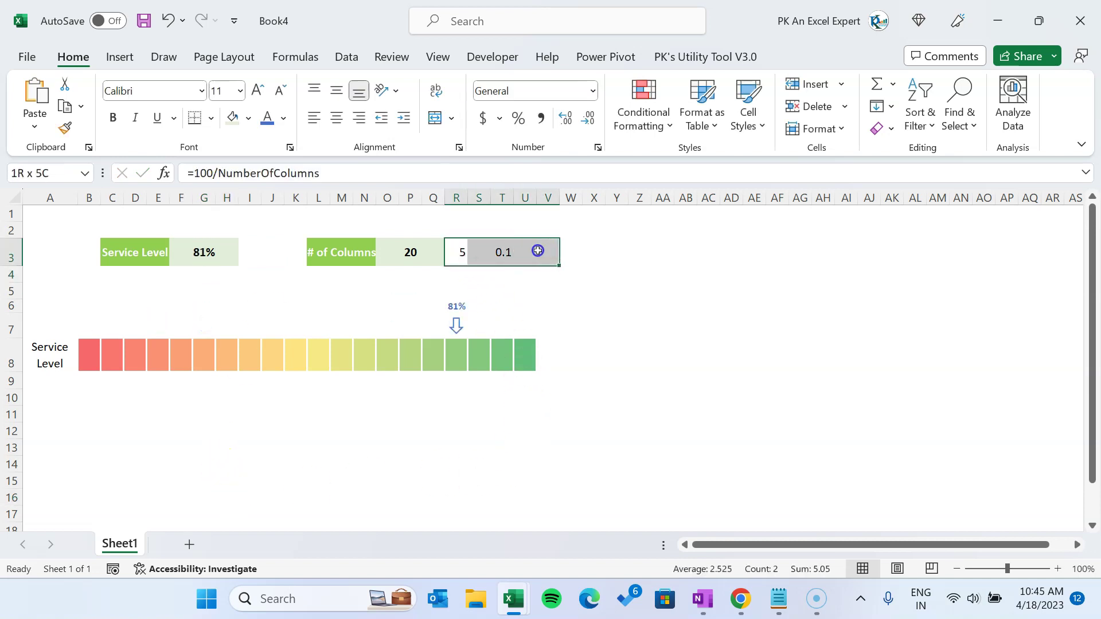
key(Delete)
click(424, 426)
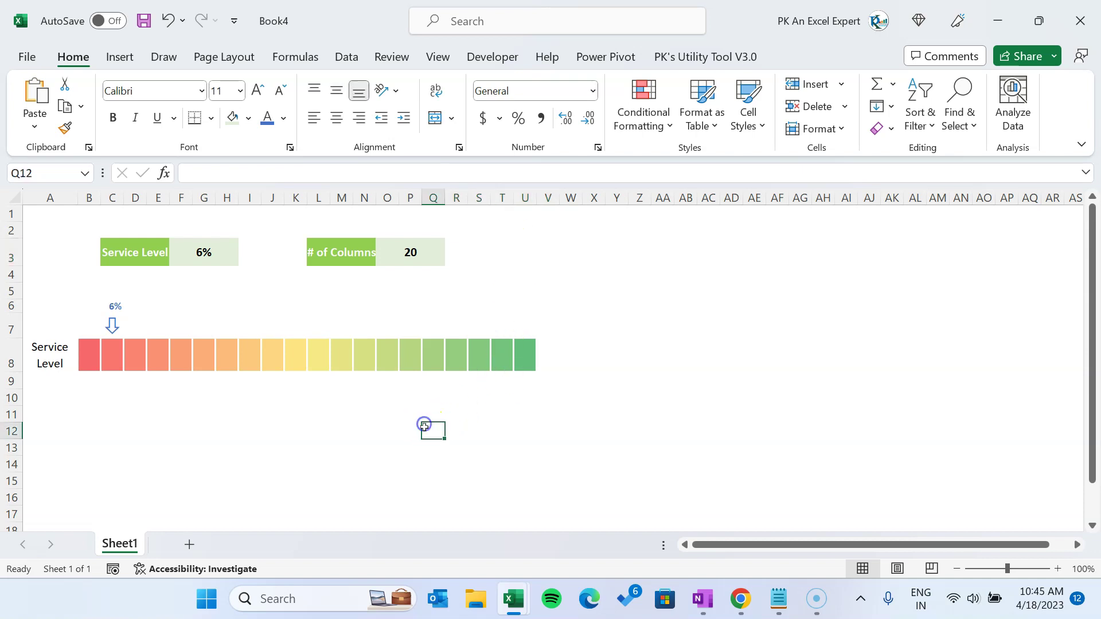
Copy the full formula text of the arrow row from B7, leaving the cell unchanged.
click(87, 352)
click(98, 322)
click(98, 303)
click(93, 326)
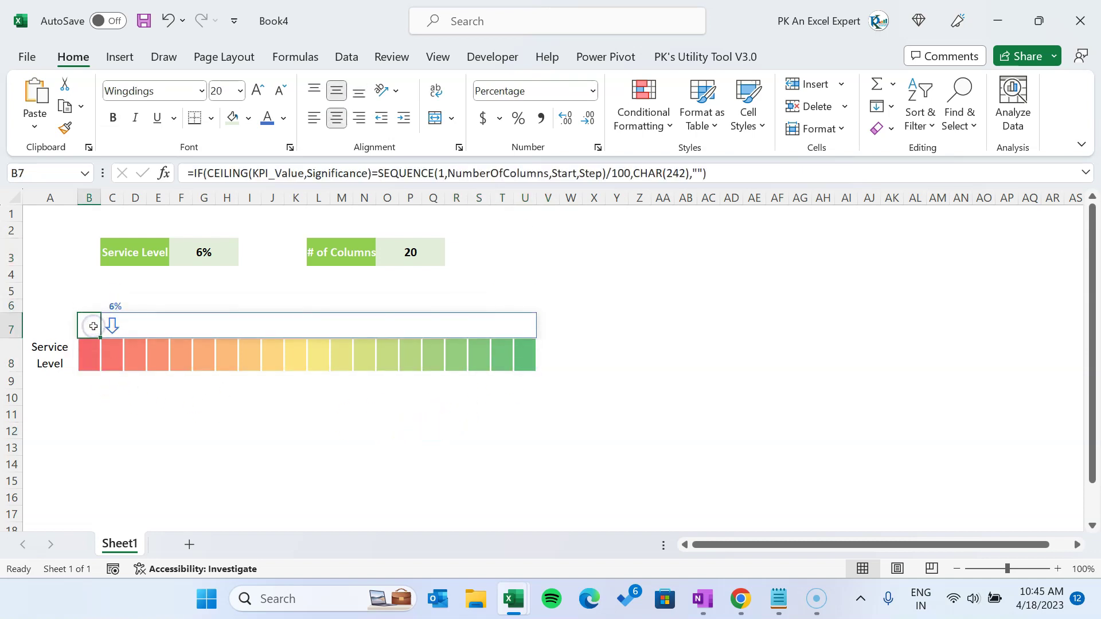
click(732, 174)
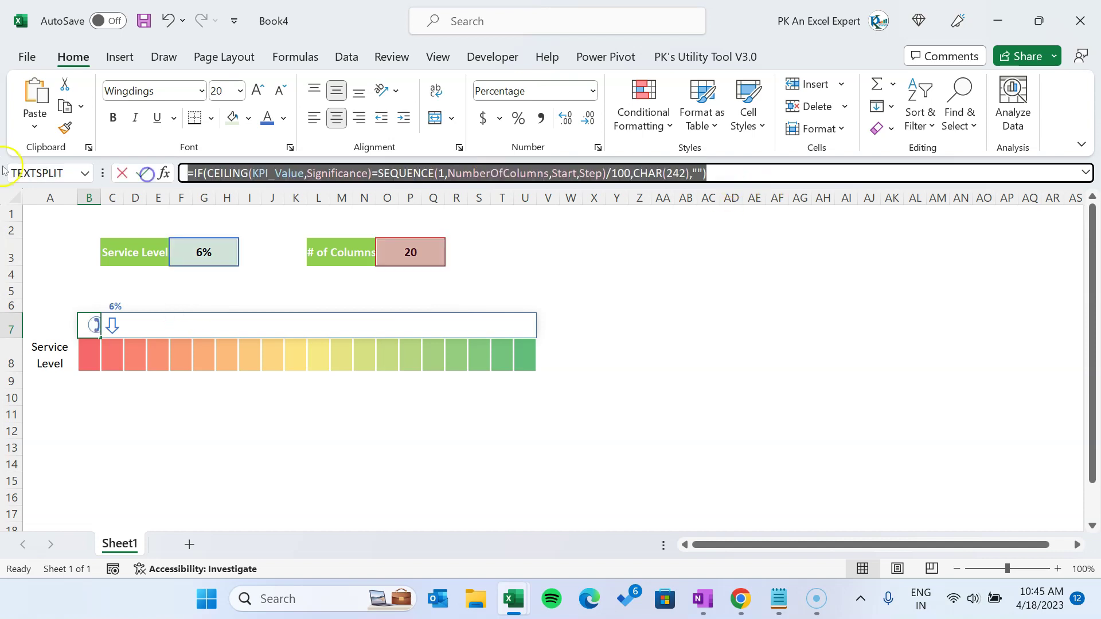
key(Escape)
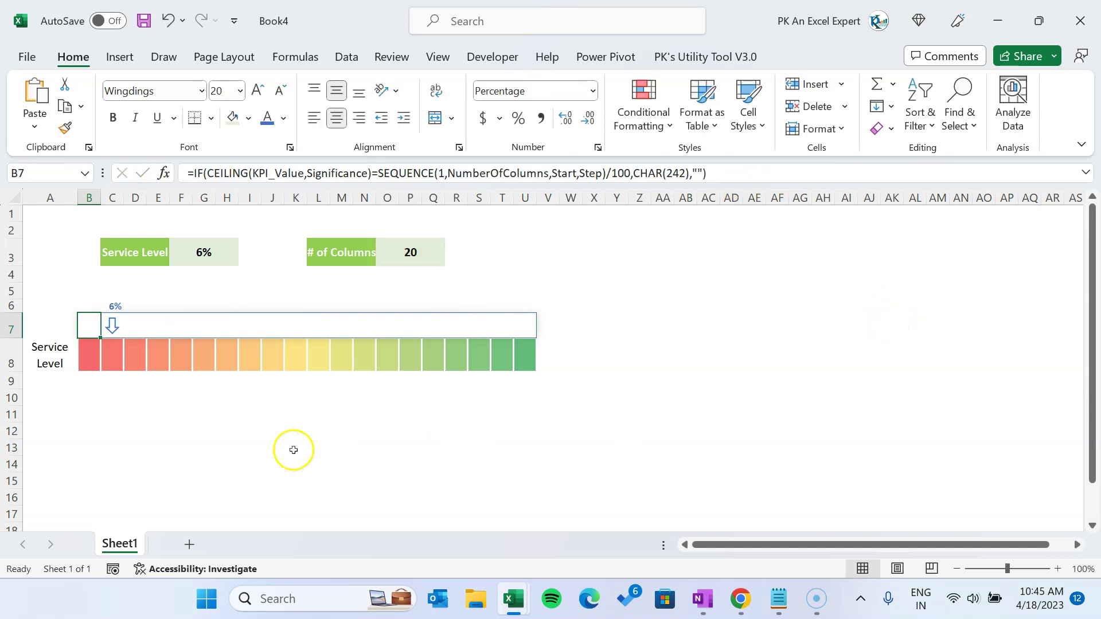
Define a workbook-scoped name Arrow that refers to the copied IF(CEILING...) formula with CHAR(242), and select B6.
click(310, 58)
click(427, 109)
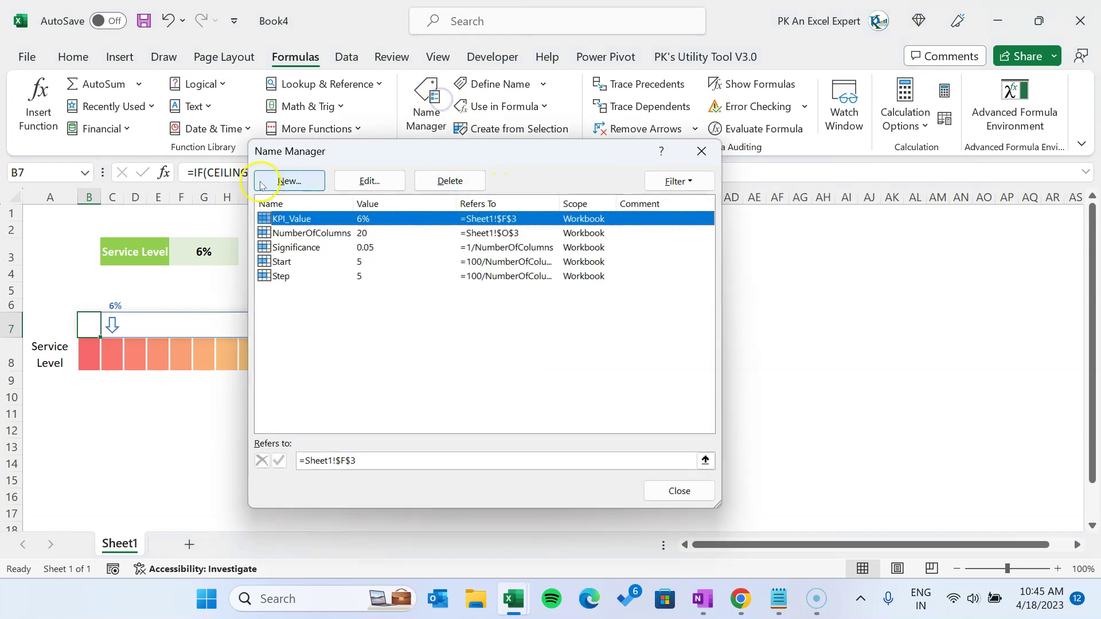
click(261, 183)
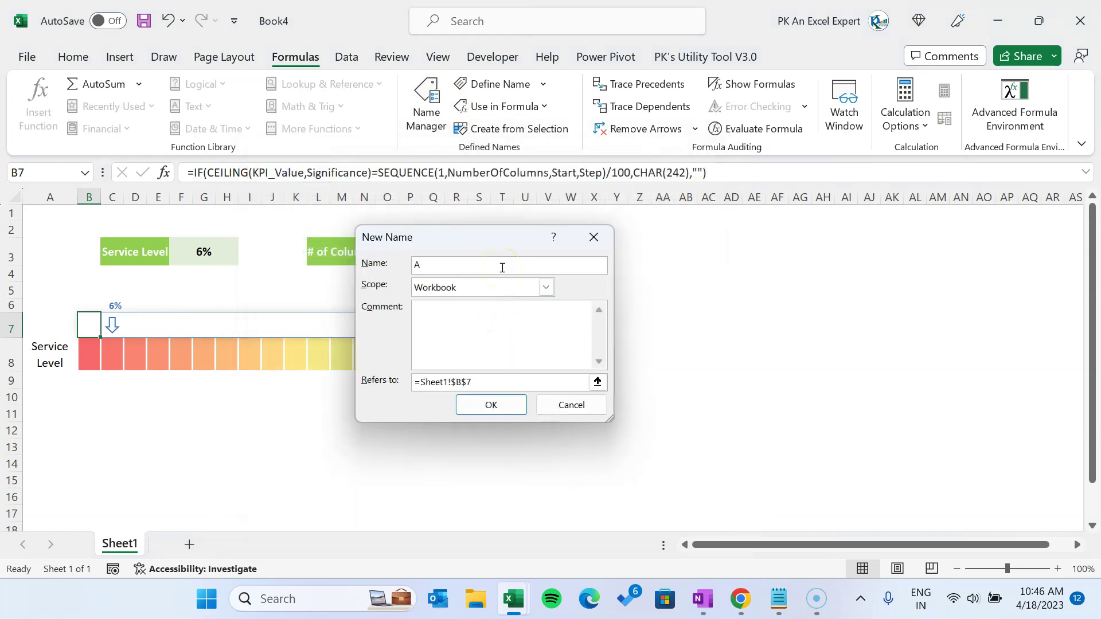
click(467, 382)
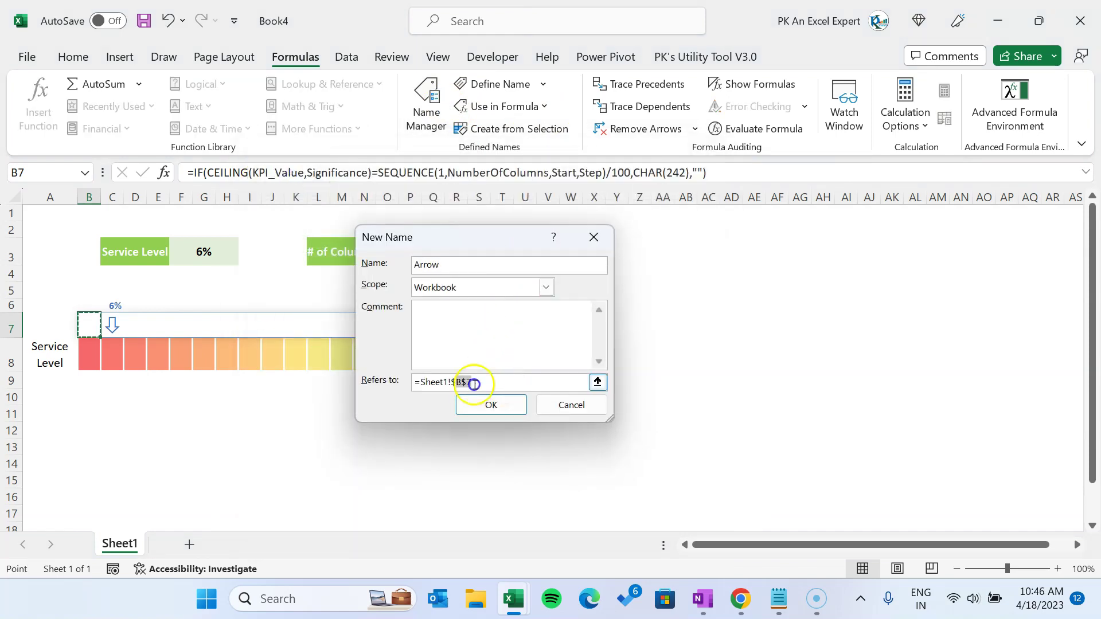
key(ctrl+a)
text(=IF(CEILING(KPI_Value,Significance)=SEQUENCE(1,NumberOfColumns,Start,Step)/100,CHAR(242),""))
click(516, 408)
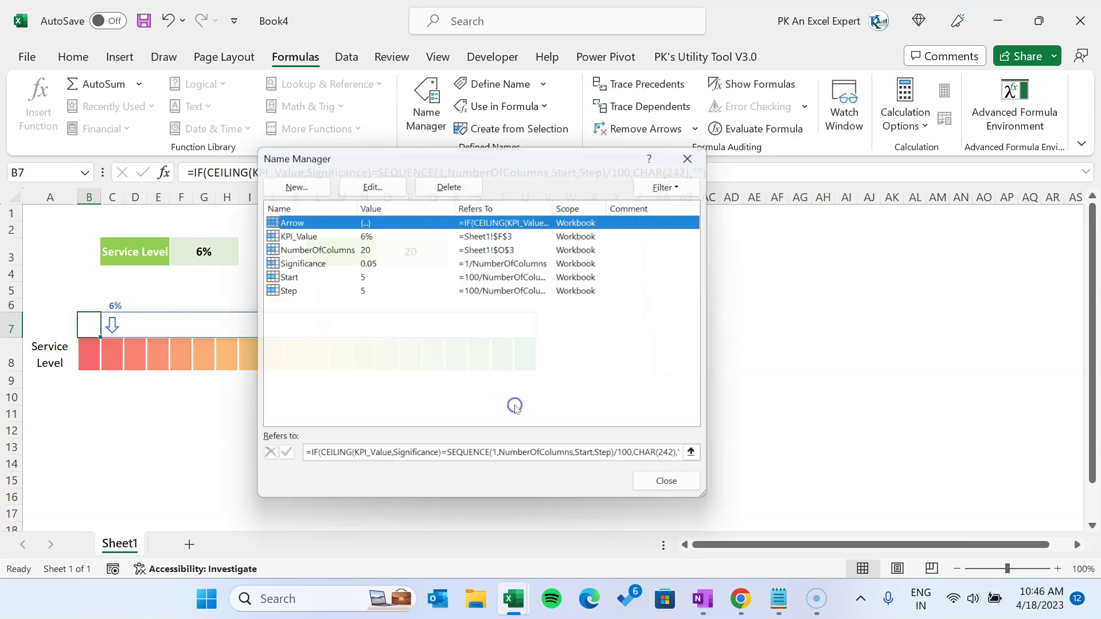
click(677, 492)
click(93, 303)
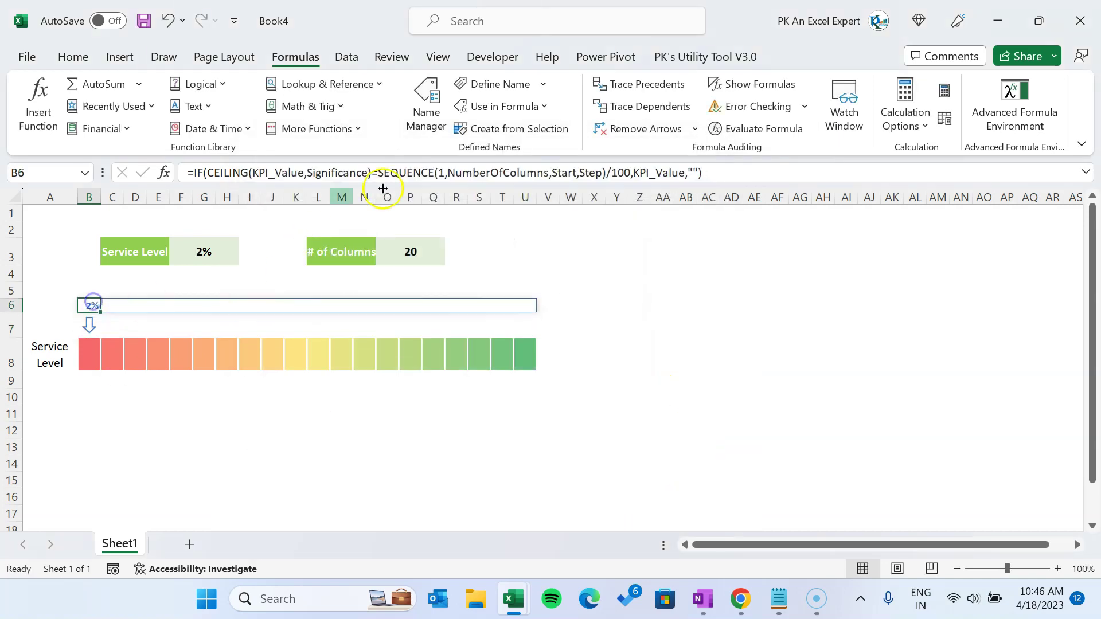
Copy the full formula text of the percentage label row from B6, leaving the cell unchanged.
click(742, 172)
key(shift+Home)
key(ctrl+c)
key(Escape)
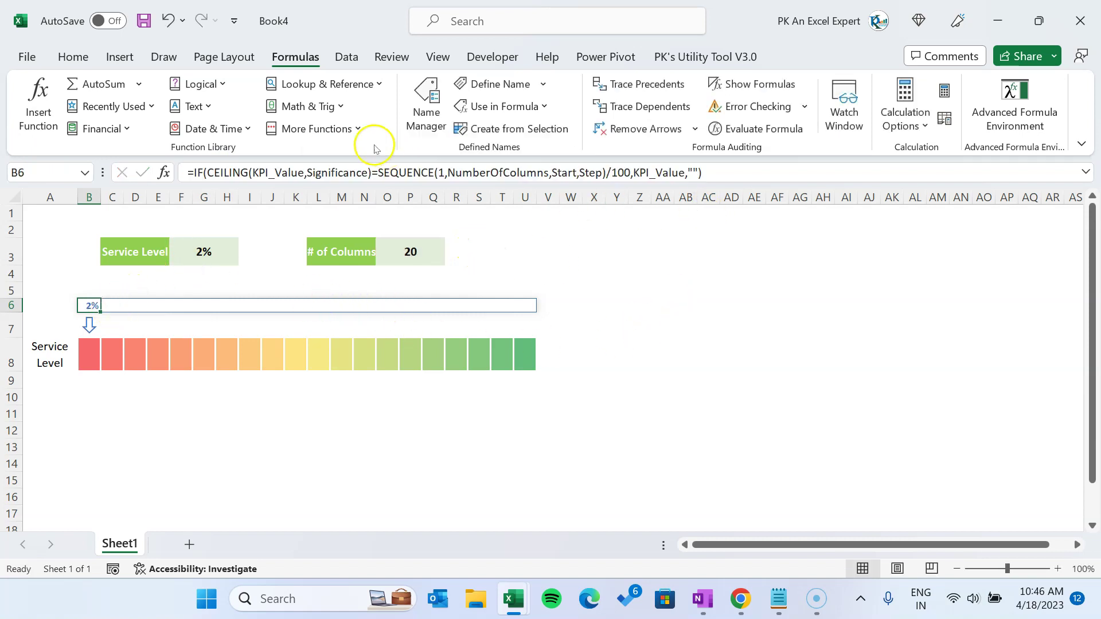
Define a workbook-scoped name KPI_Value_On_Arrow that refers to the copied IF(CEILING...) formula returning KPI_Value.
click(425, 102)
click(299, 176)
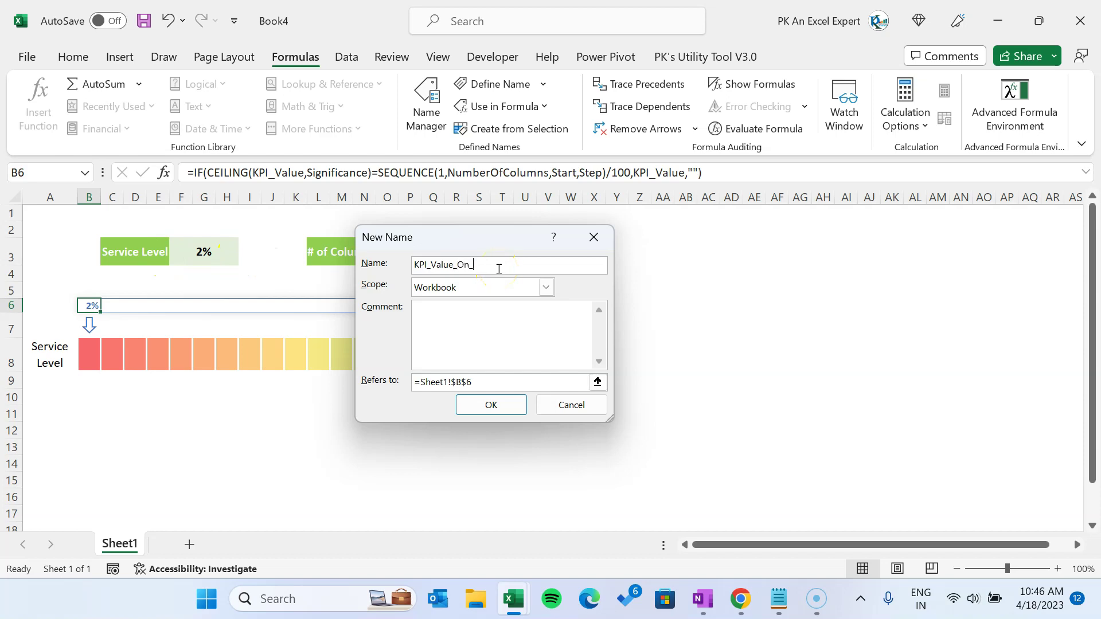
key(ctrl+a)
key(ctrl+v)
click(491, 405)
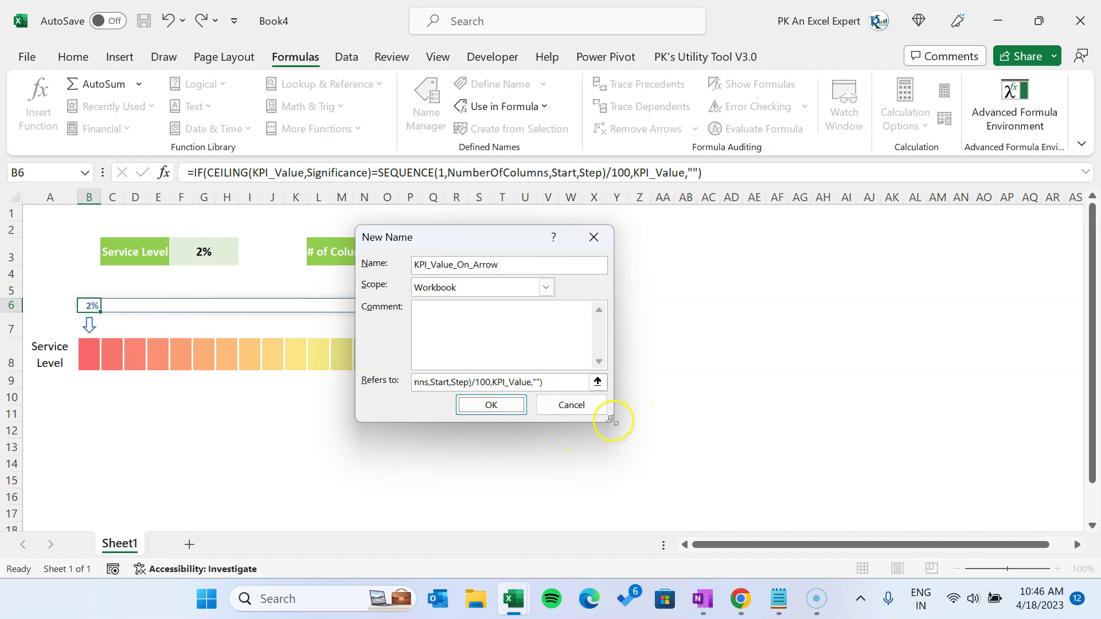
drag(612, 418, 866, 480)
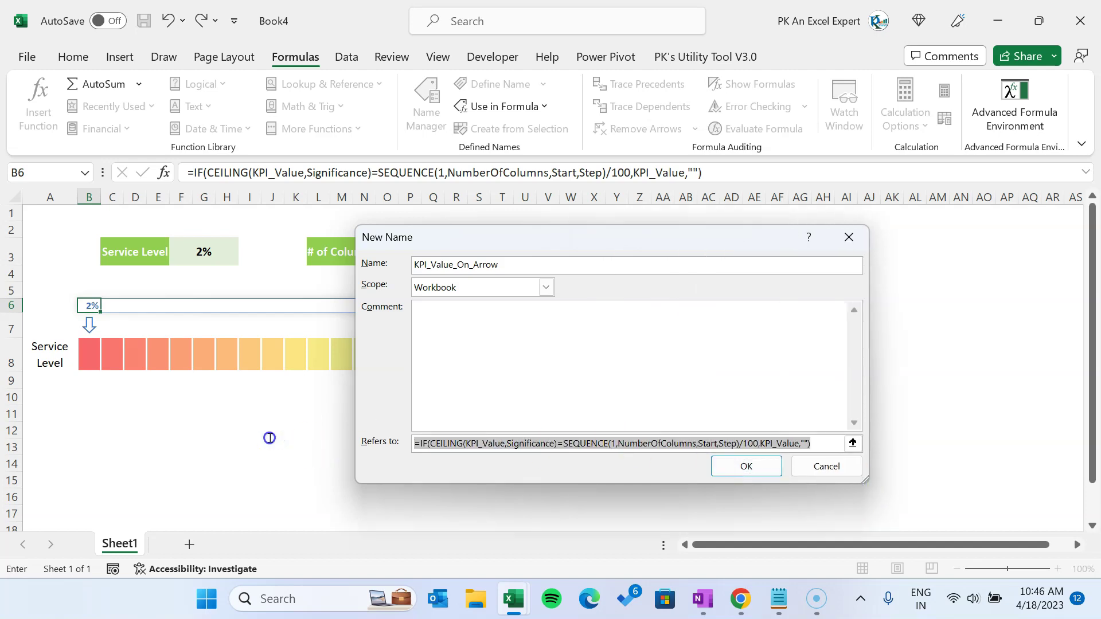
click(745, 467)
click(805, 519)
Clear the formulas in B6:B7 and enter =Arrow in B7.
click(87, 305)
key(F9)
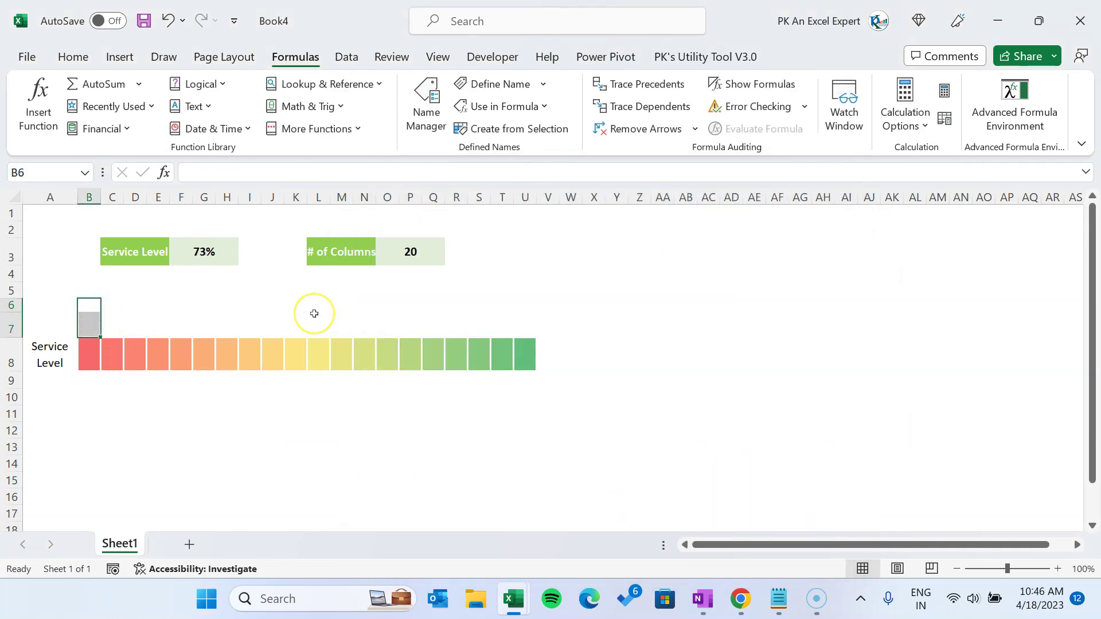
key(Down)
text(=arr)
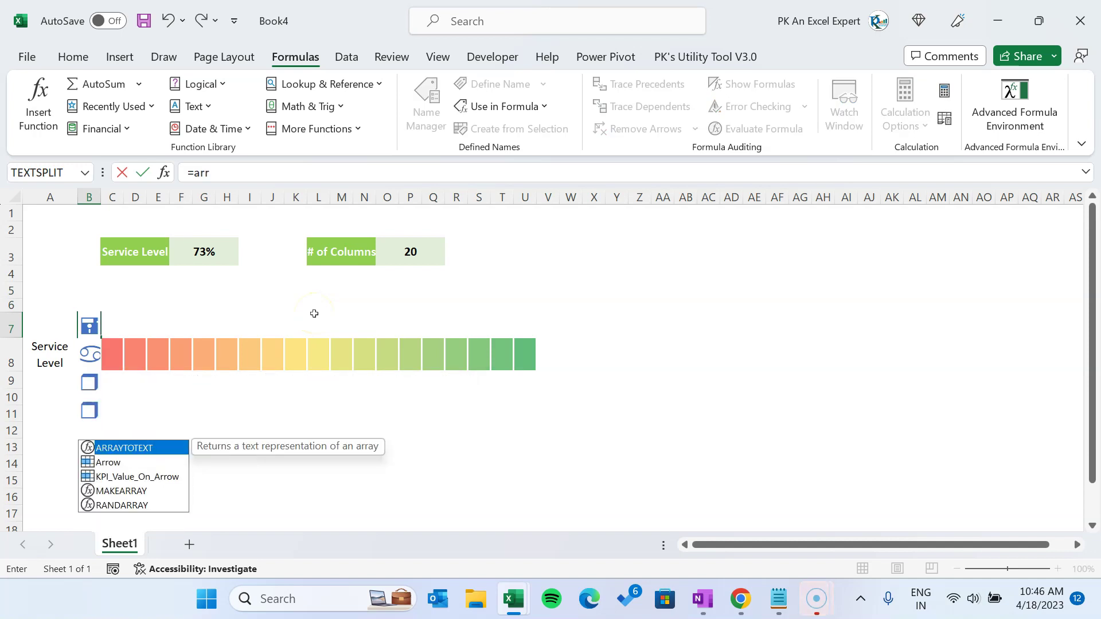
key(Up)
key(Tab)
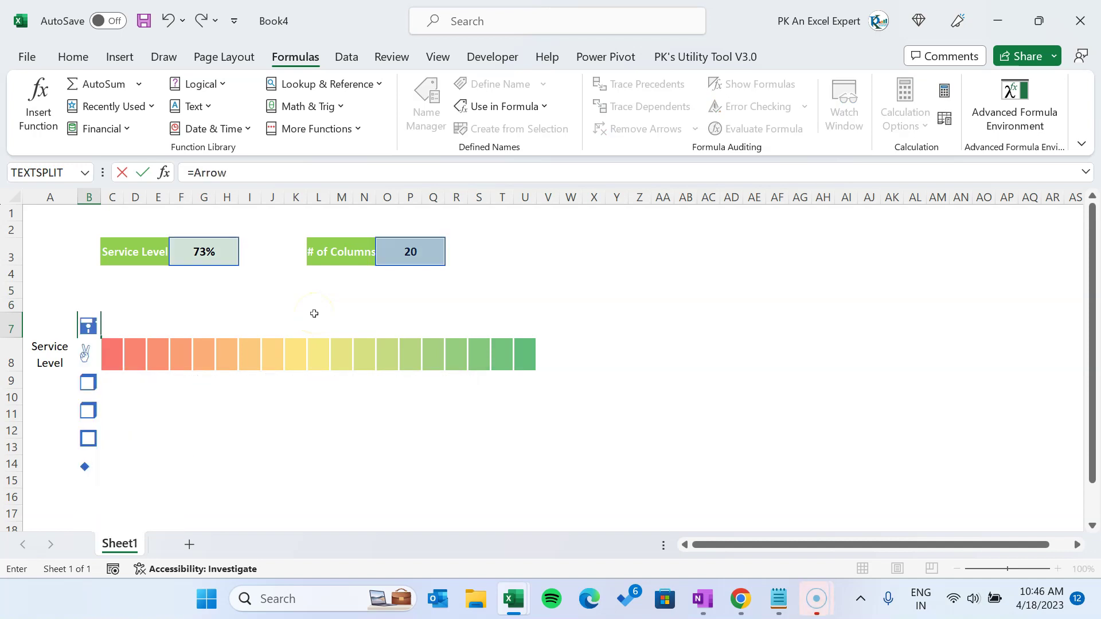
key(Return)
Enter =KPI_Value_On_Arrow in B6 to restore the percentage label above the arrow.
key(Up)
key(Up)
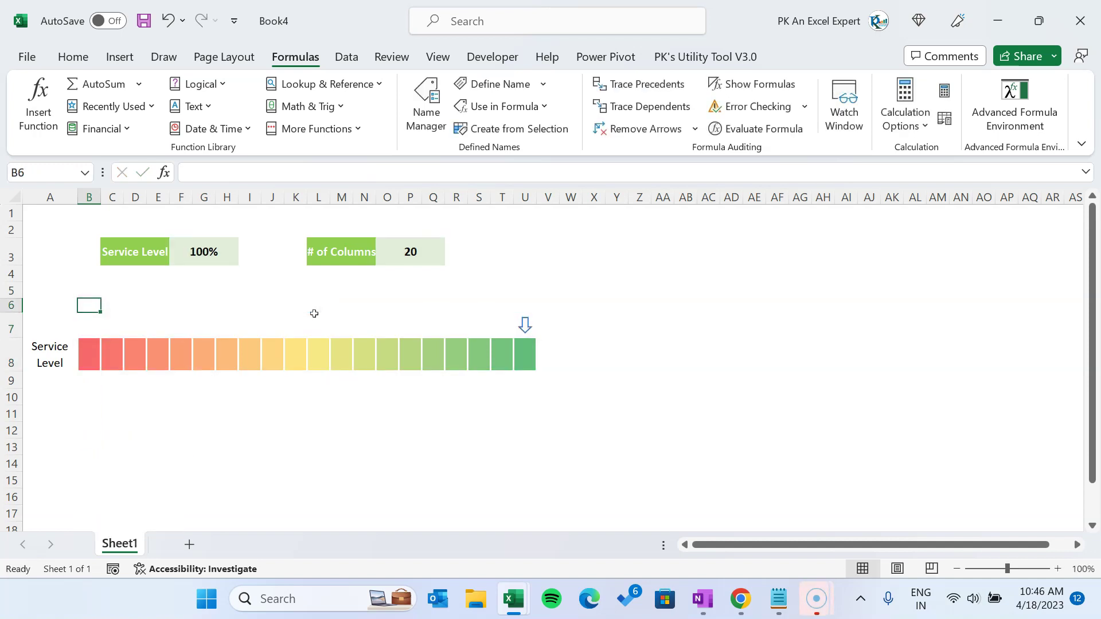
text(=)
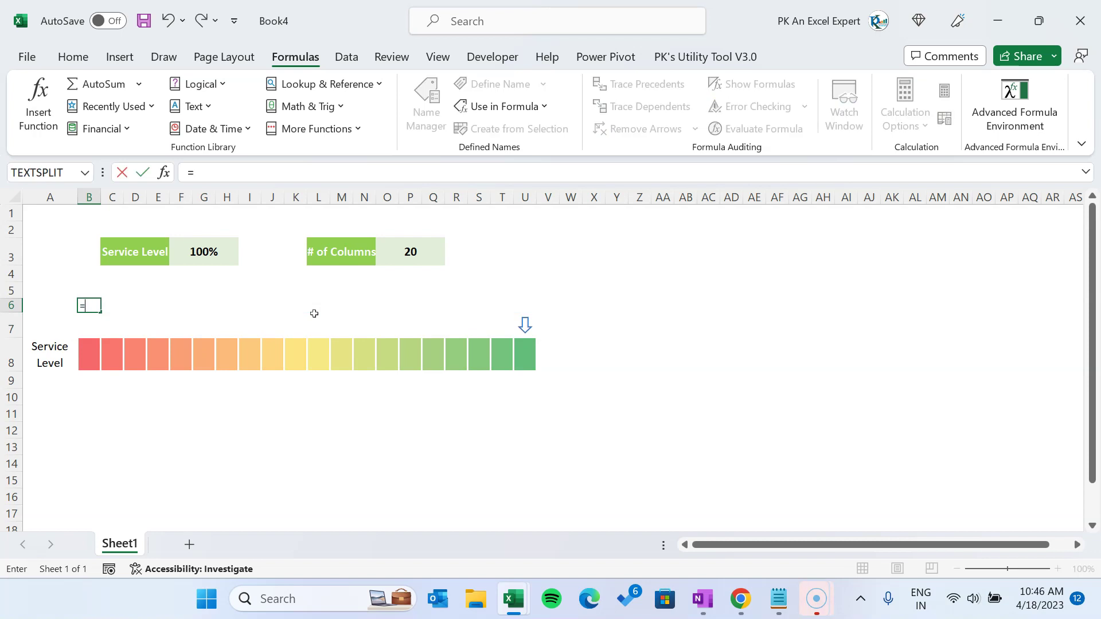
text(kpi)
key(Down)
key(Tab)
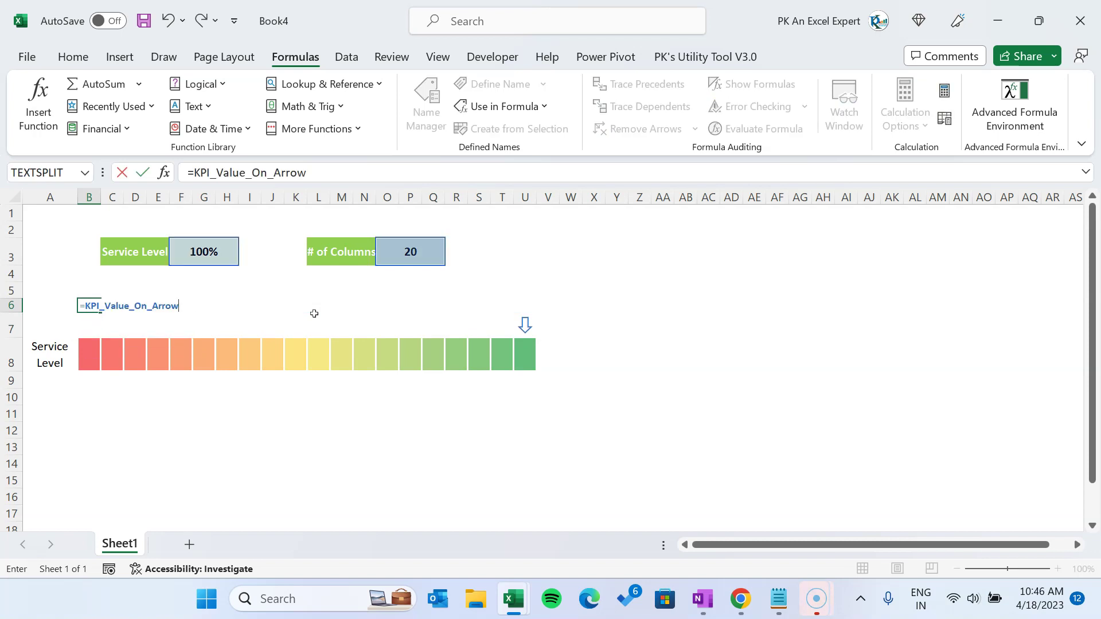
key(Return)
key(Up)
click(396, 408)
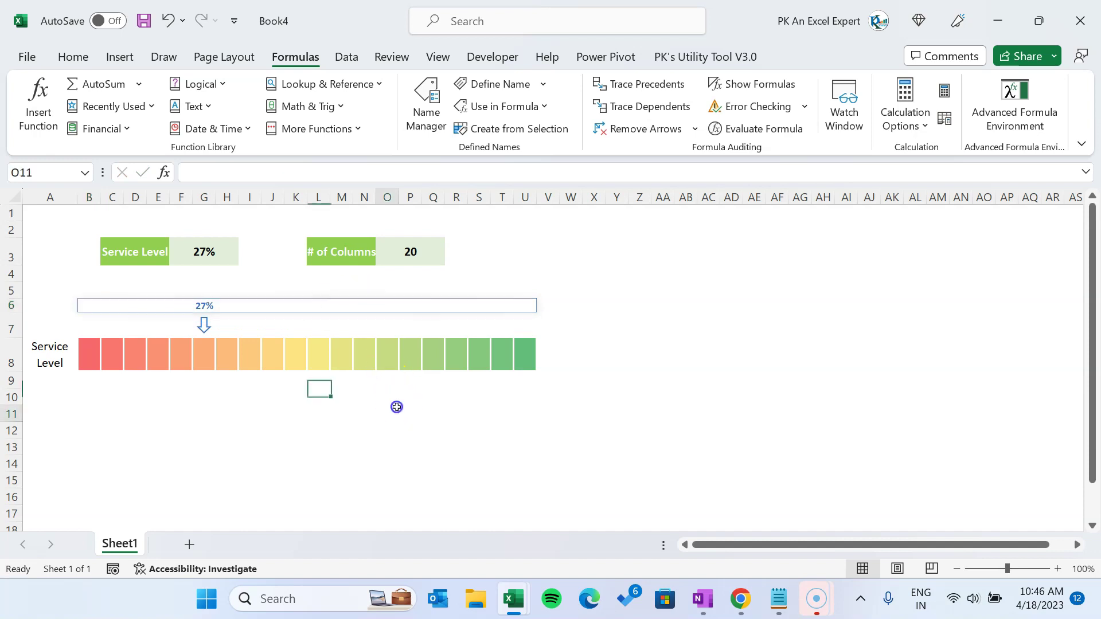
click(152, 419)
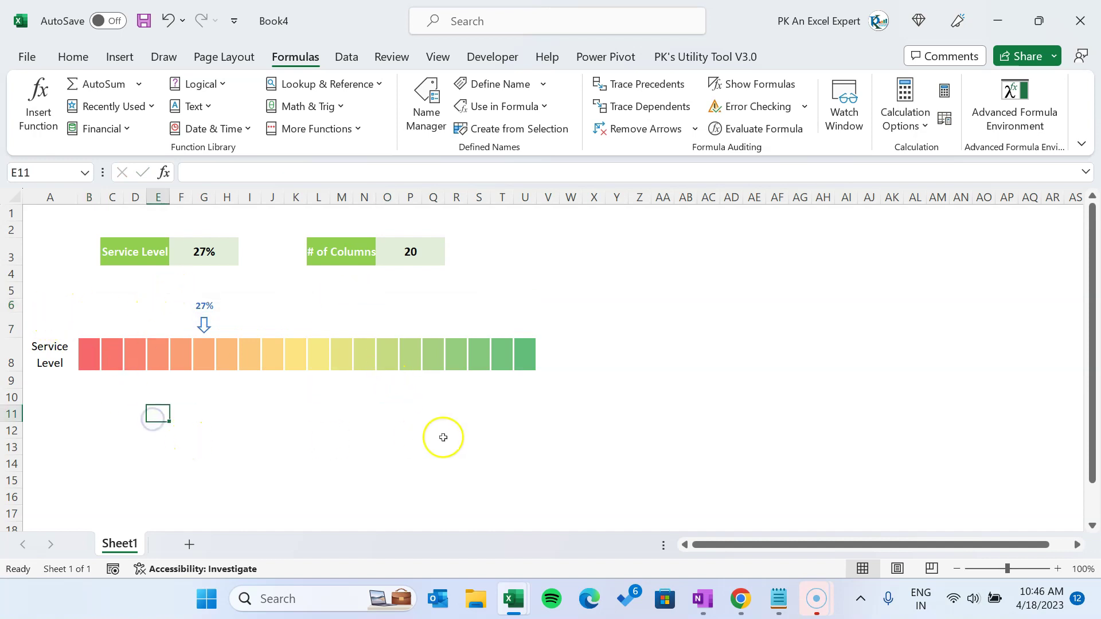
Insert a wide horizontal Scroll Bar form control below the coloured bar, spanning about columns H to U.
click(493, 57)
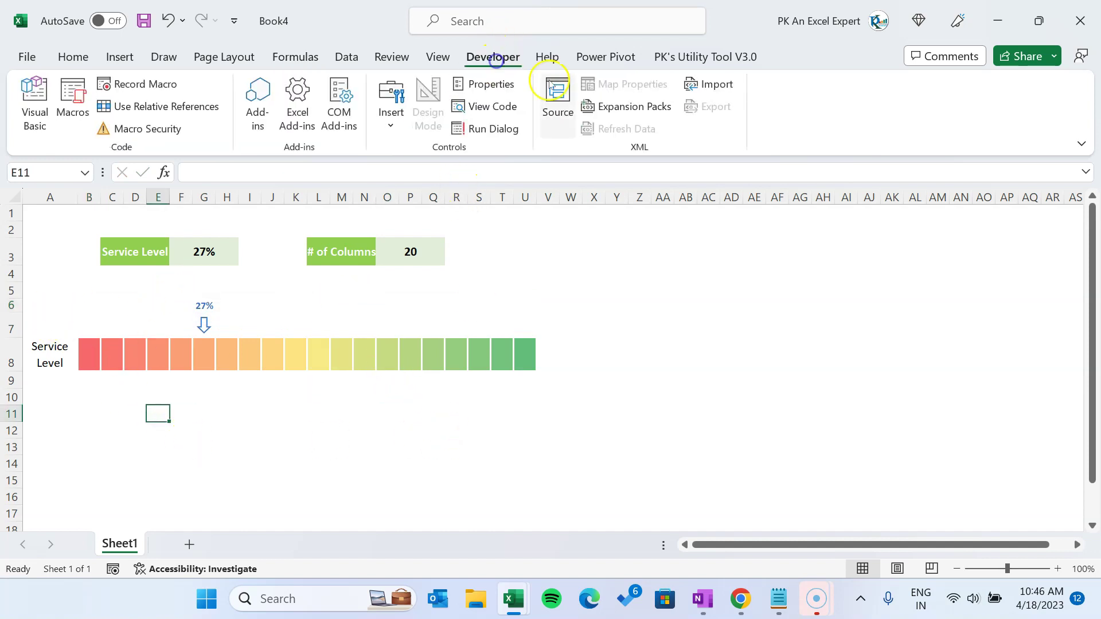
click(402, 124)
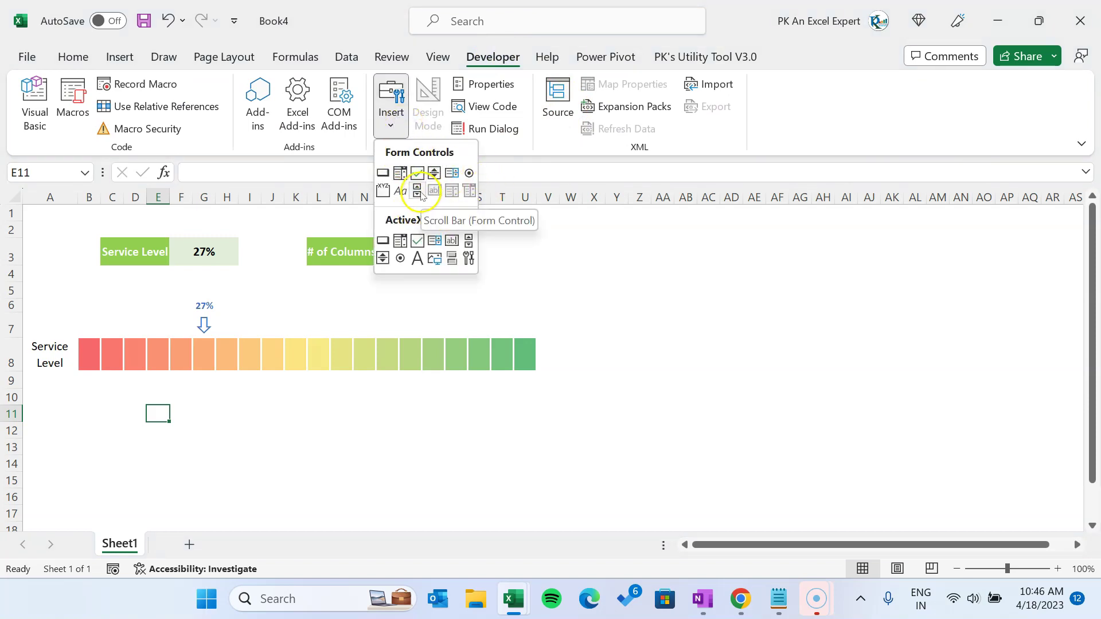
click(419, 195)
drag(227, 403, 544, 429)
Set the scroll bar's minimum value to 5 and maximum to 40, and link it to cell $O$3.
right_click(460, 418)
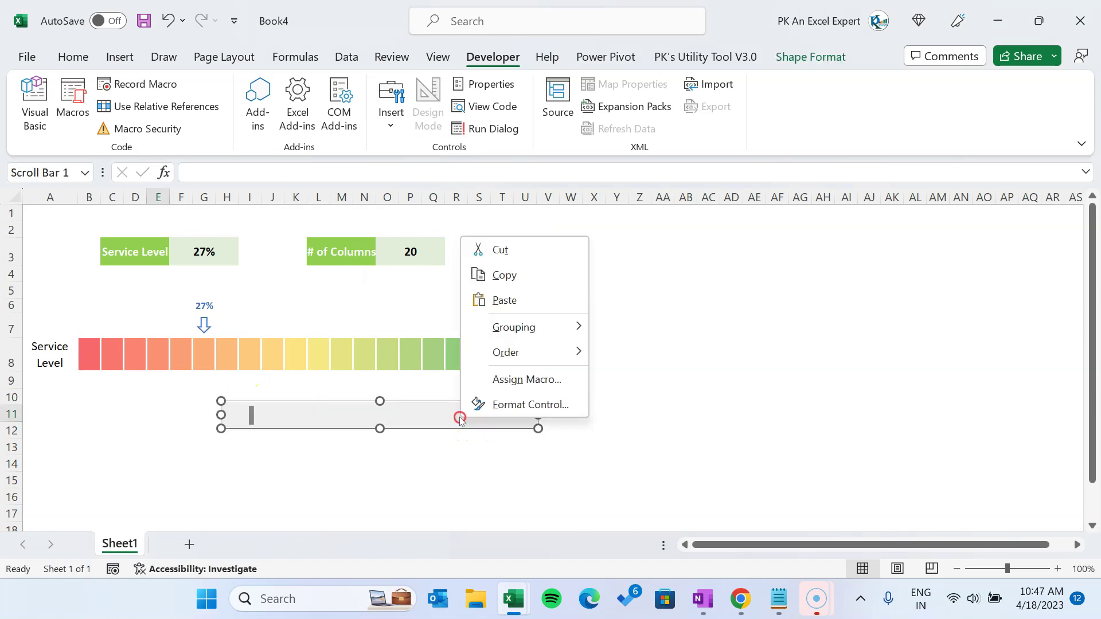
click(536, 405)
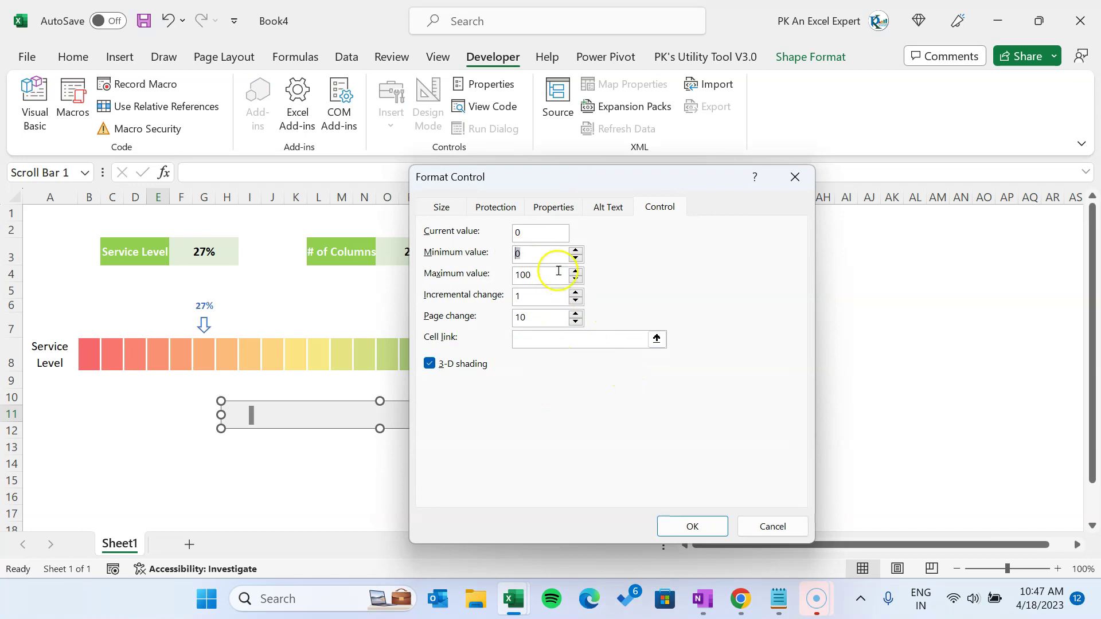
key(Tab)
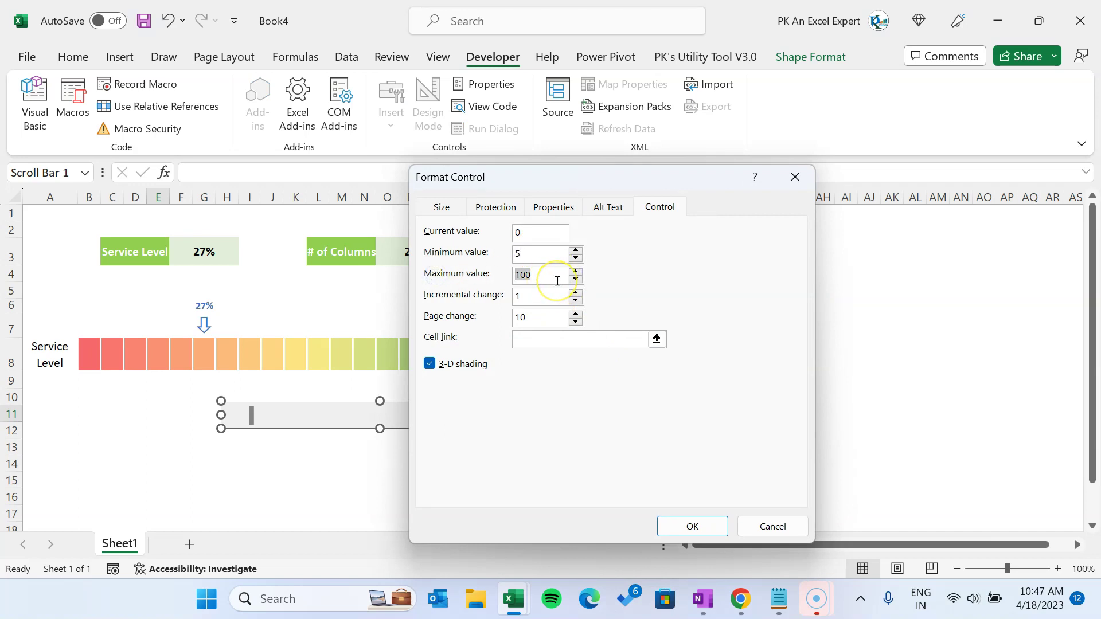
click(545, 338)
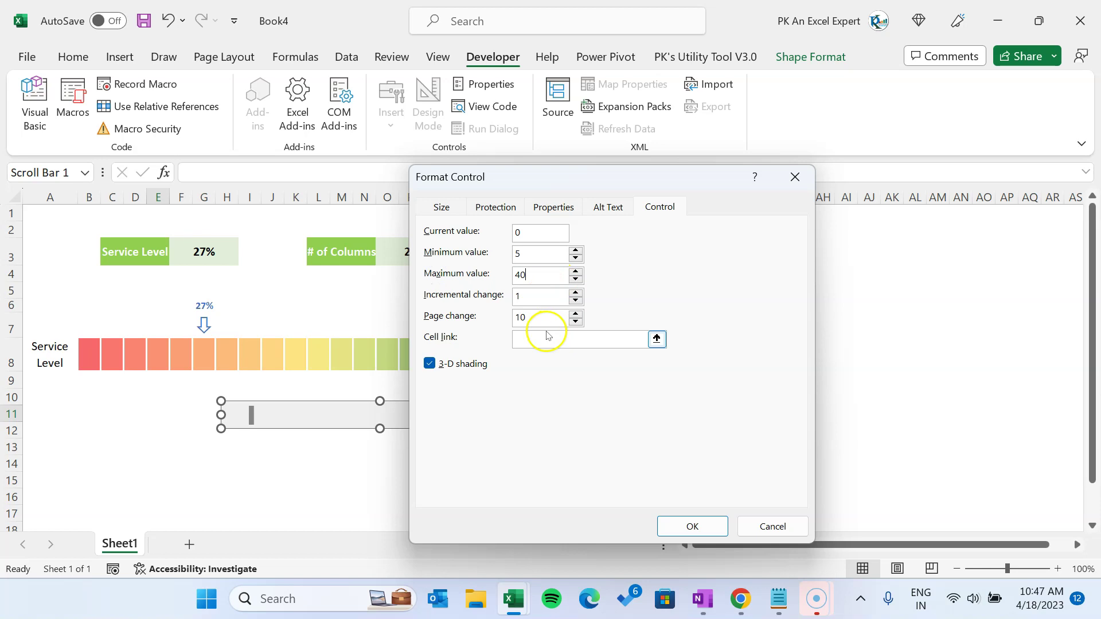
click(398, 245)
drag(536, 178, 682, 175)
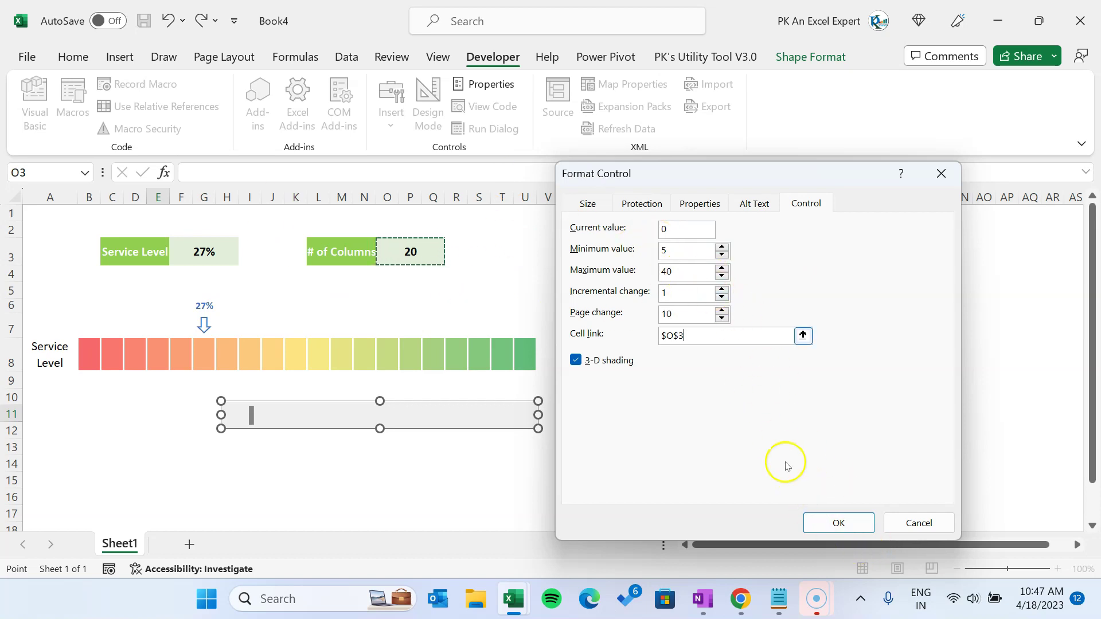
click(815, 519)
click(754, 480)
Set the number of columns to 32 with the scroll bar and move the control beneath the middle of the widened bar.
drag(250, 417, 619, 442)
right_click(523, 422)
click(504, 448)
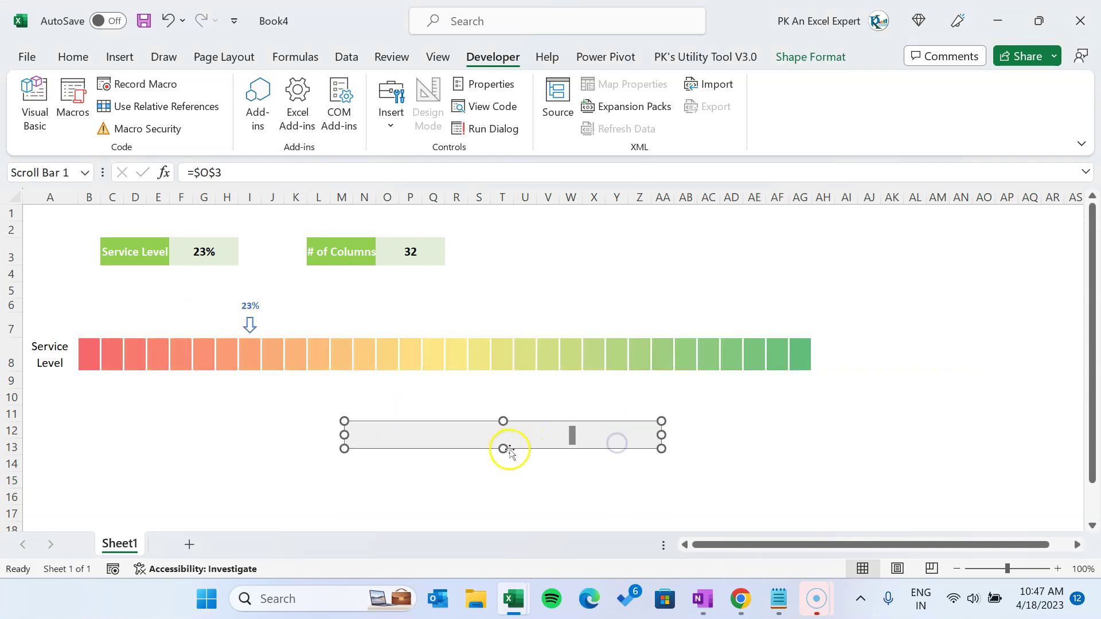
click(503, 462)
Draw a rounded rectangle about 11.6 cm wide that covers the scroll bar with a margin on all sides.
click(123, 57)
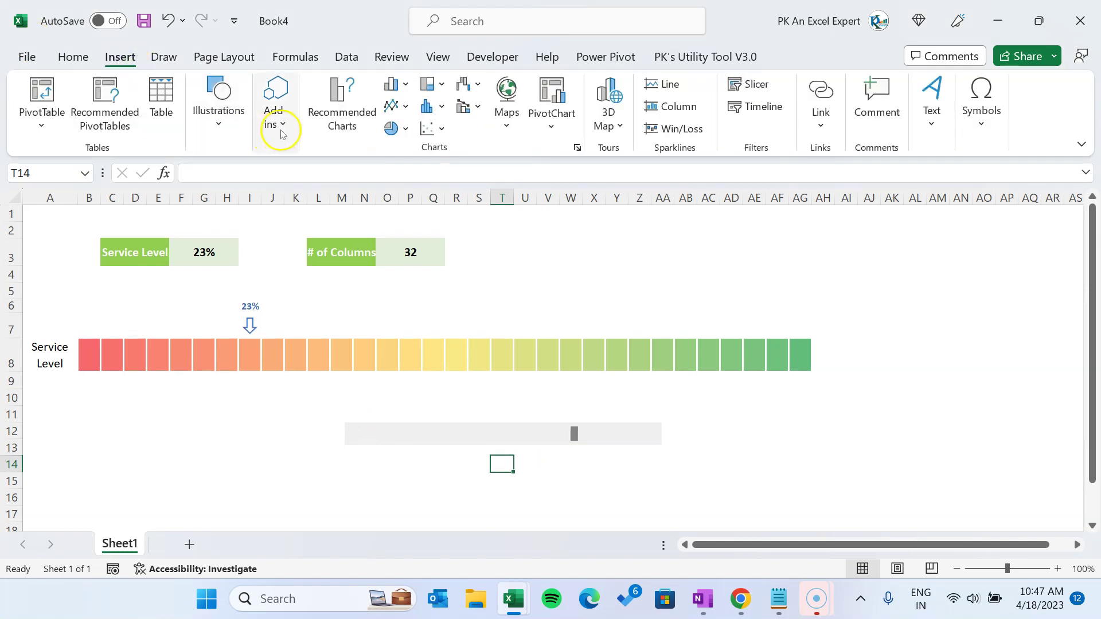
click(218, 120)
click(250, 201)
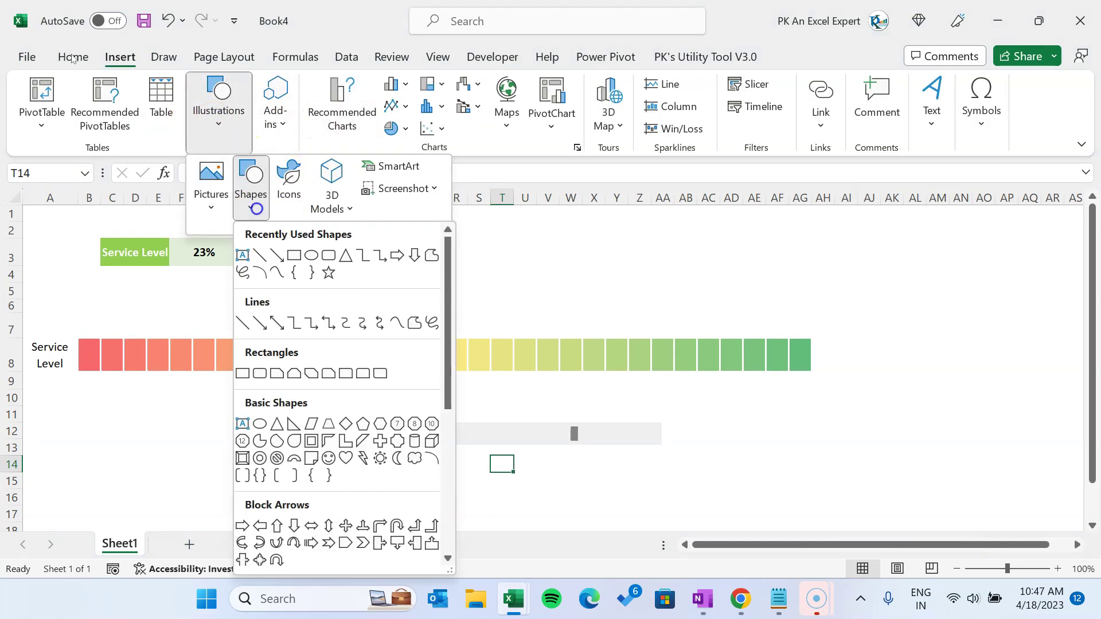
click(261, 374)
drag(326, 410, 699, 455)
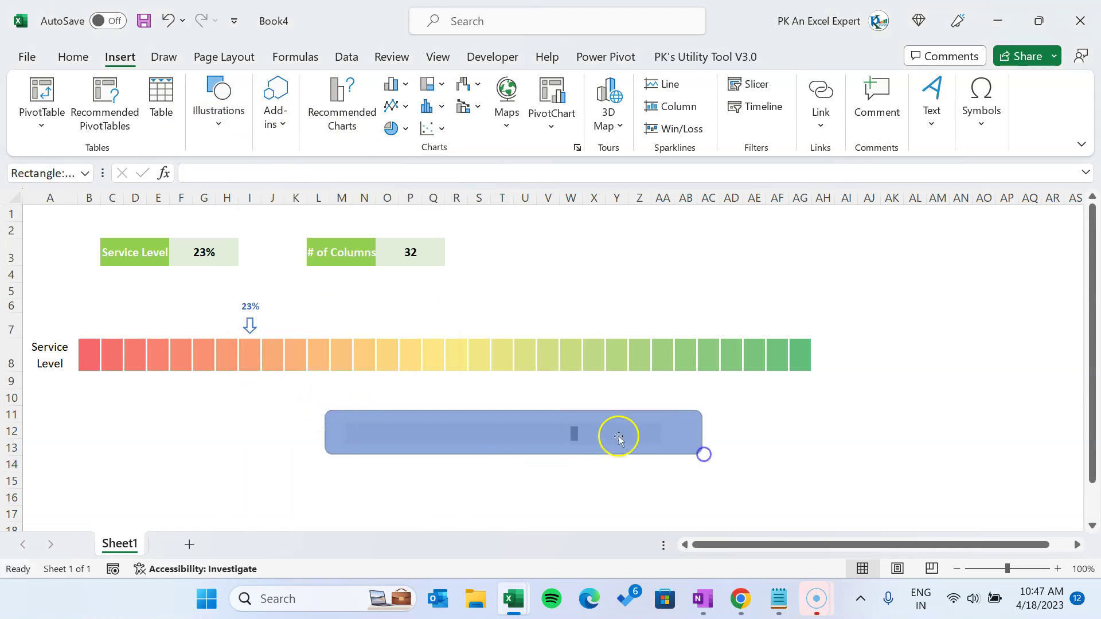
Fully round the rectangle's ends, reduce its height to about 1 cm and position it over the scroll bar.
click(616, 437)
drag(329, 411, 393, 412)
drag(510, 455, 514, 447)
drag(577, 433, 578, 438)
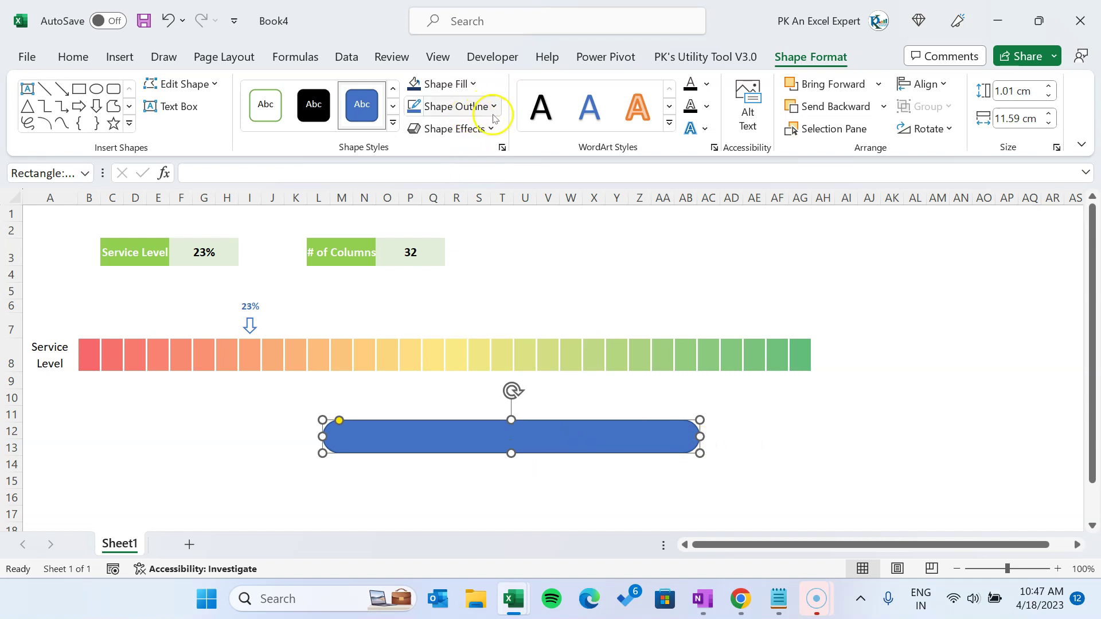
Fill the rounded rectangle dark grey and give it a preset shape effect with a bottom-right outer shadow.
click(475, 83)
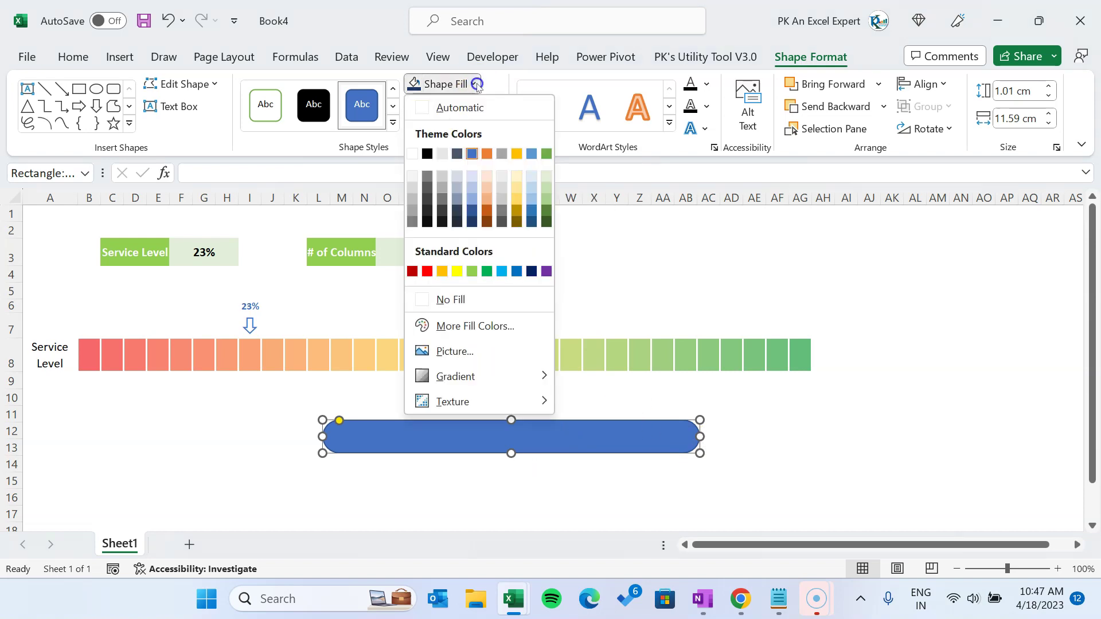
click(427, 200)
click(491, 129)
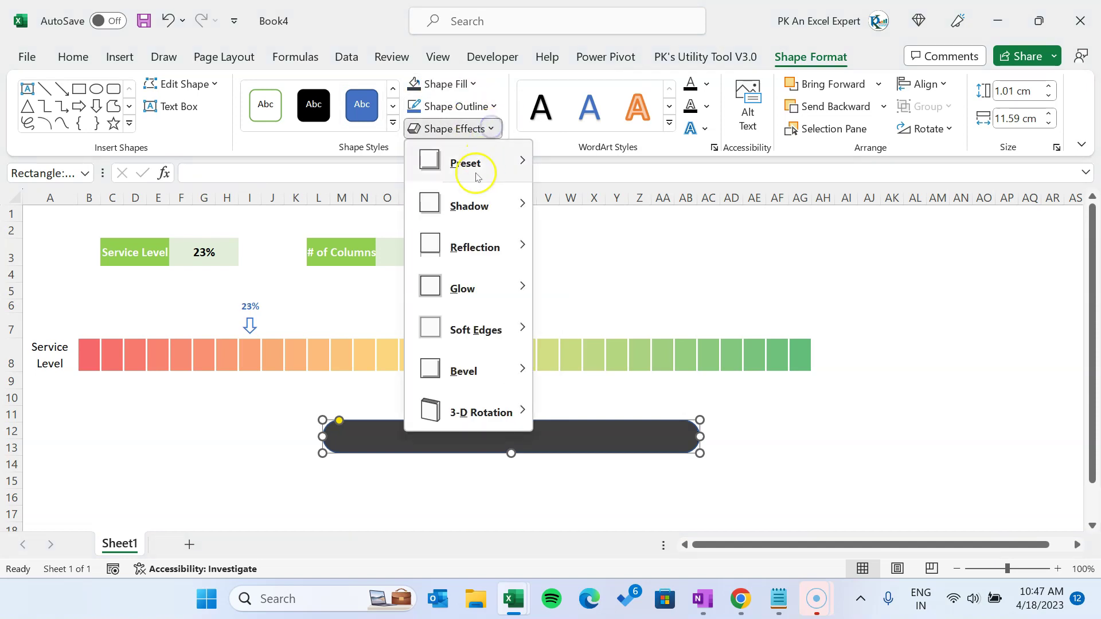
mouse_move(476, 172)
click(561, 328)
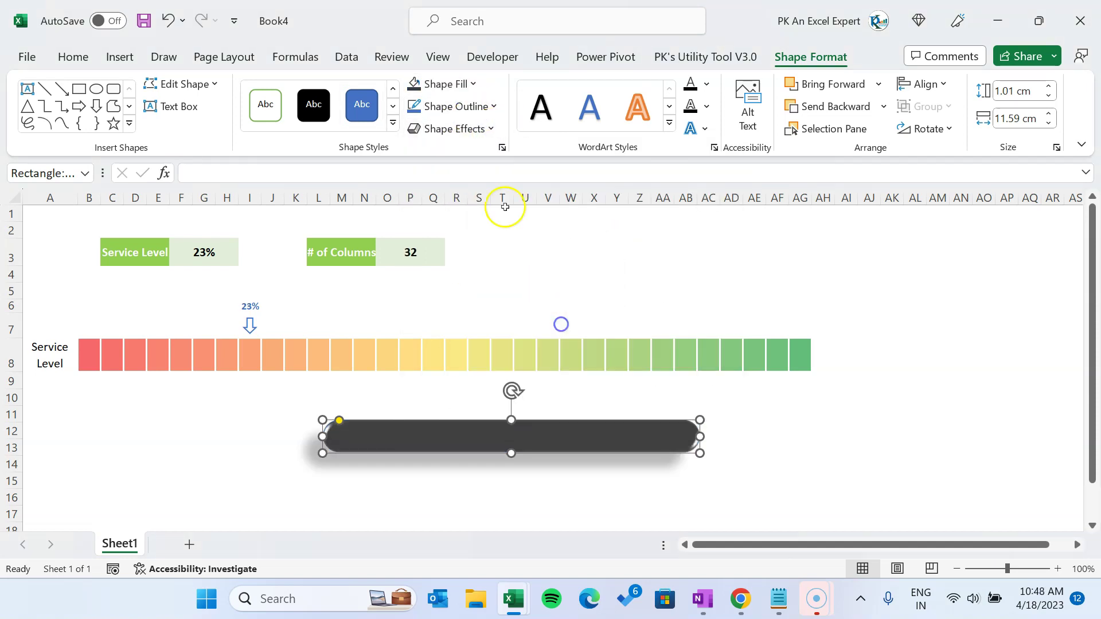
click(490, 129)
mouse_move(476, 210)
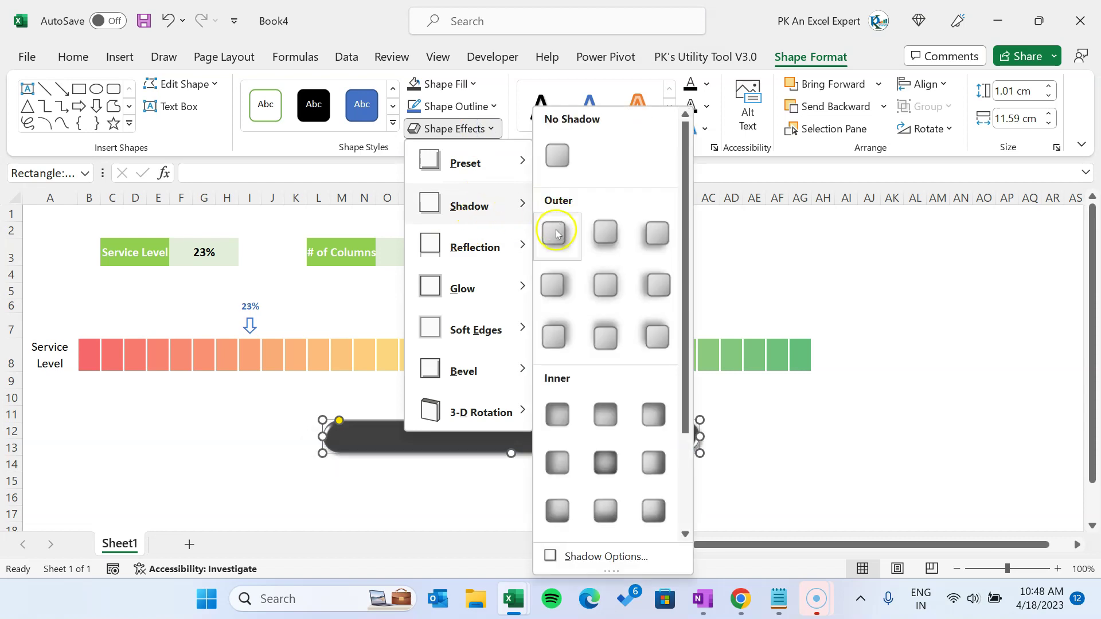
click(560, 232)
Send the dark rectangle to the back and nudge it up so it frames the scroll bar evenly.
right_click(681, 442)
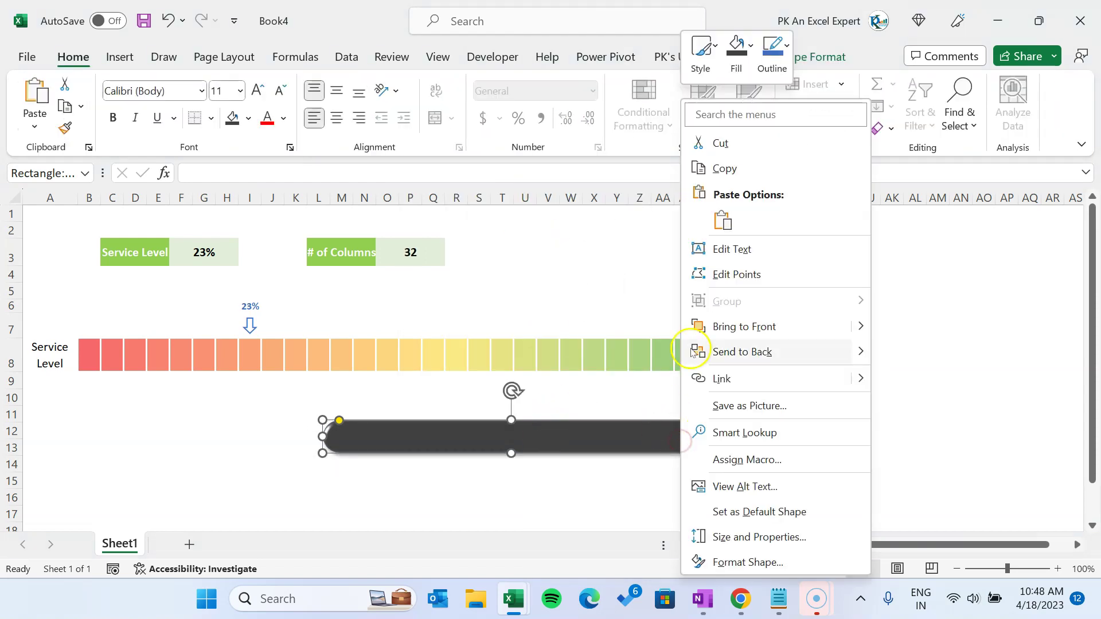
click(756, 351)
right_click(644, 435)
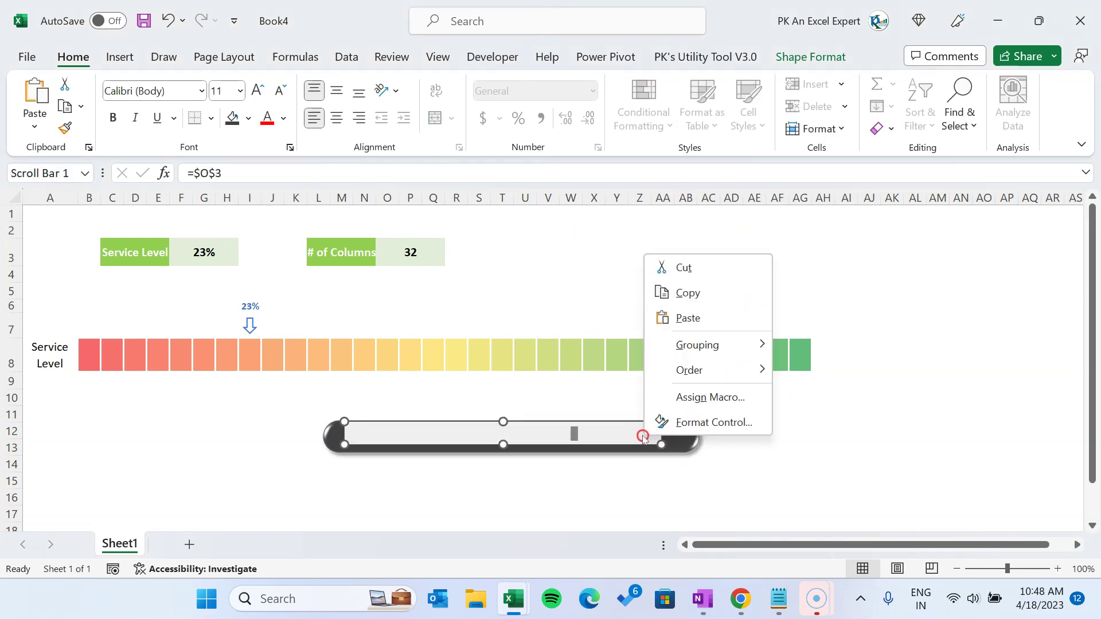
key(Escape)
click(682, 442)
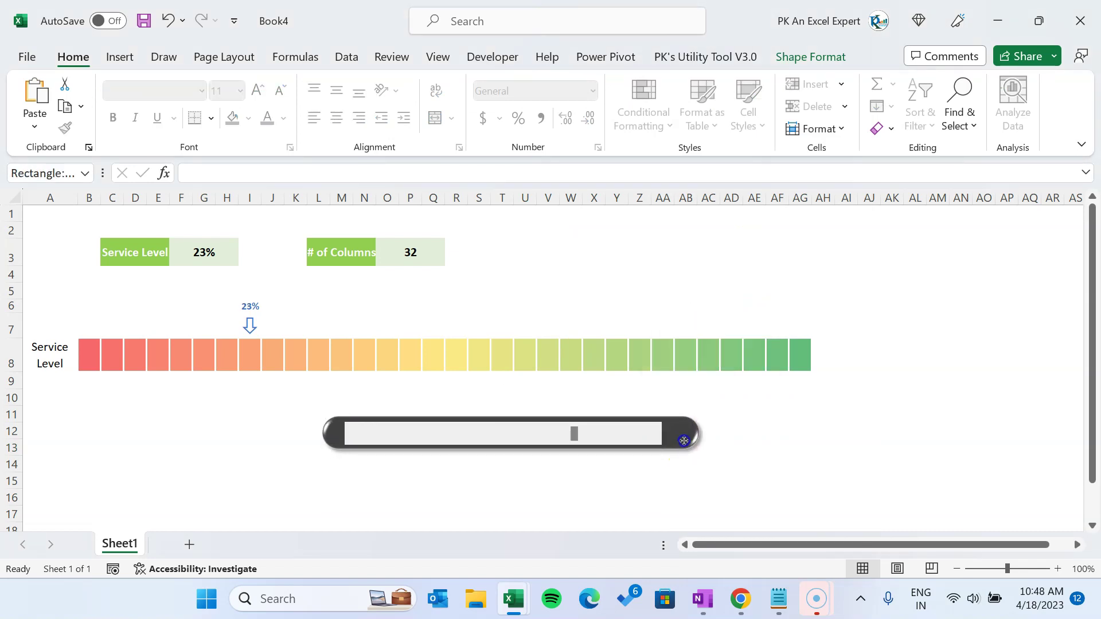
Group the scroll bar and the dark rectangle into one object, and deselect it.
click(682, 442)
right_click(636, 440)
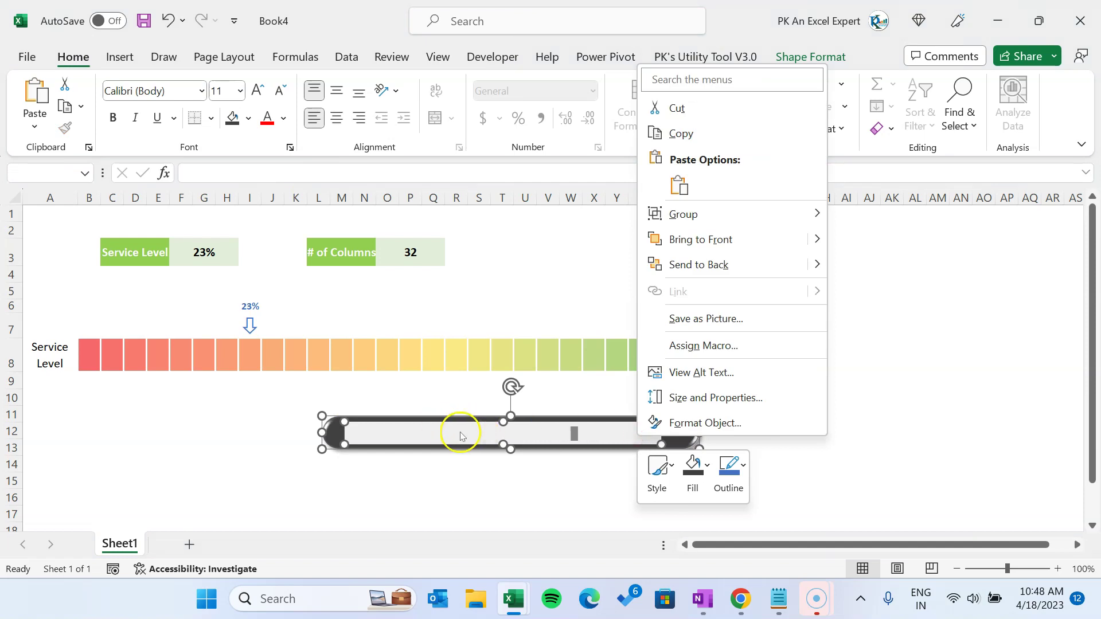
key(Escape)
ctrl+click(639, 445)
right_click(641, 442)
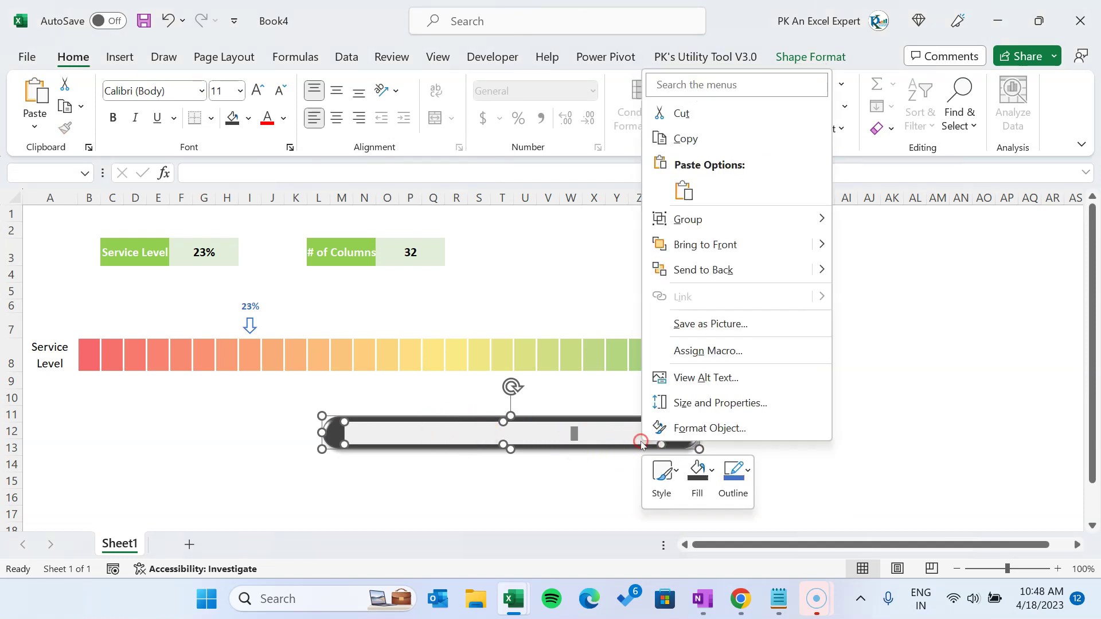
mouse_move(695, 217)
click(878, 221)
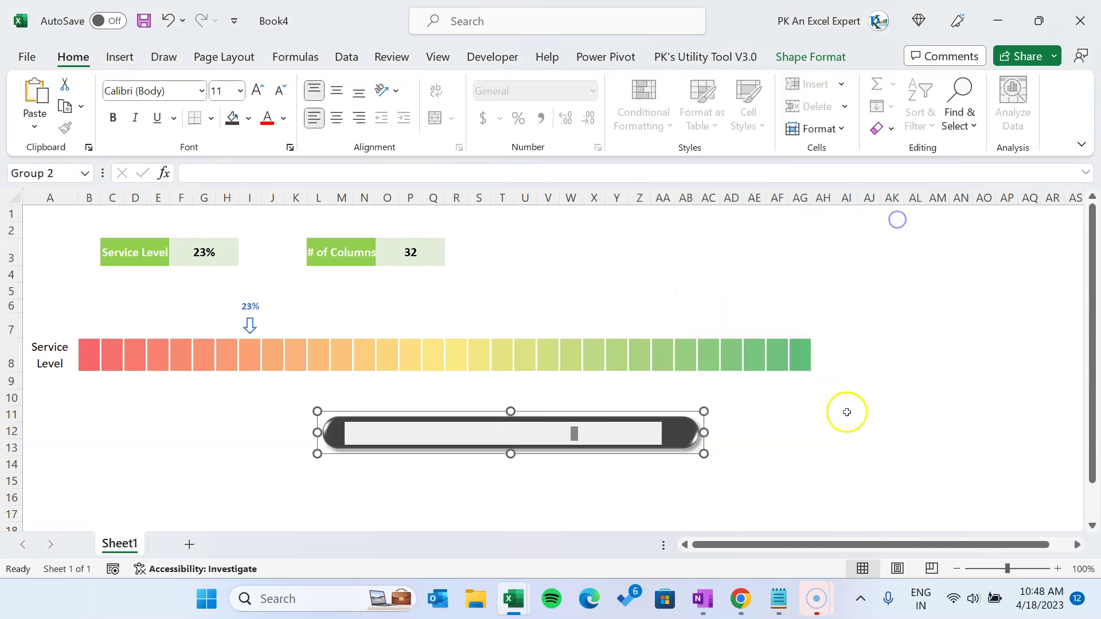
click(845, 413)
Set the number of columns to 33 with the grouped scroll bar to test it.
click(661, 435)
mouse_move(585, 432)
mouse_down()
mouse_move(499, 438)
mouse_move(581, 440)
mouse_up()
click(476, 472)
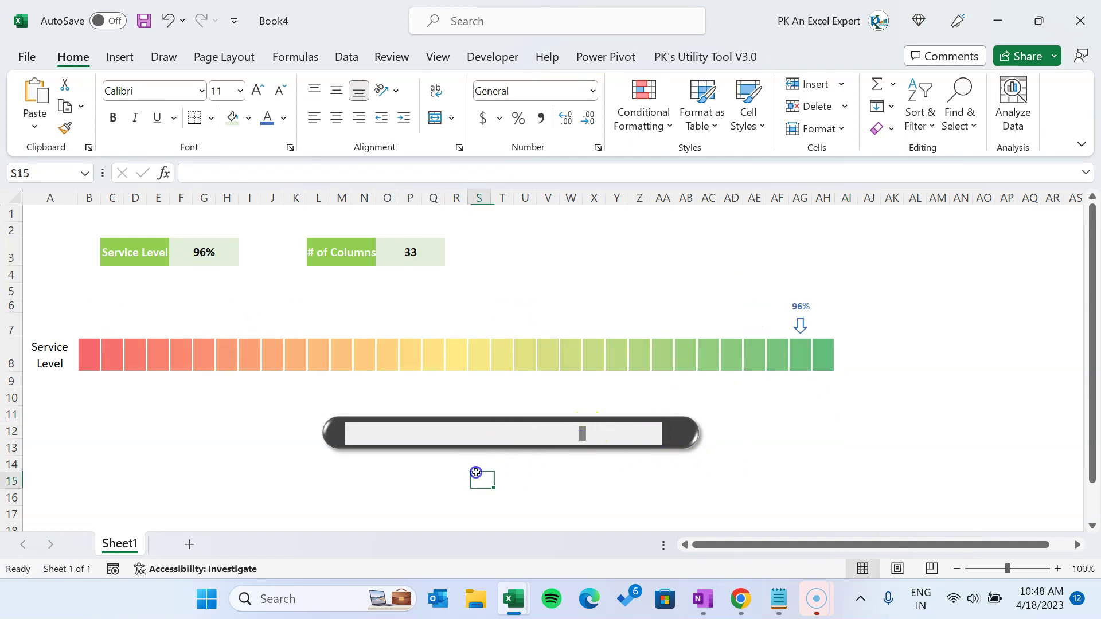